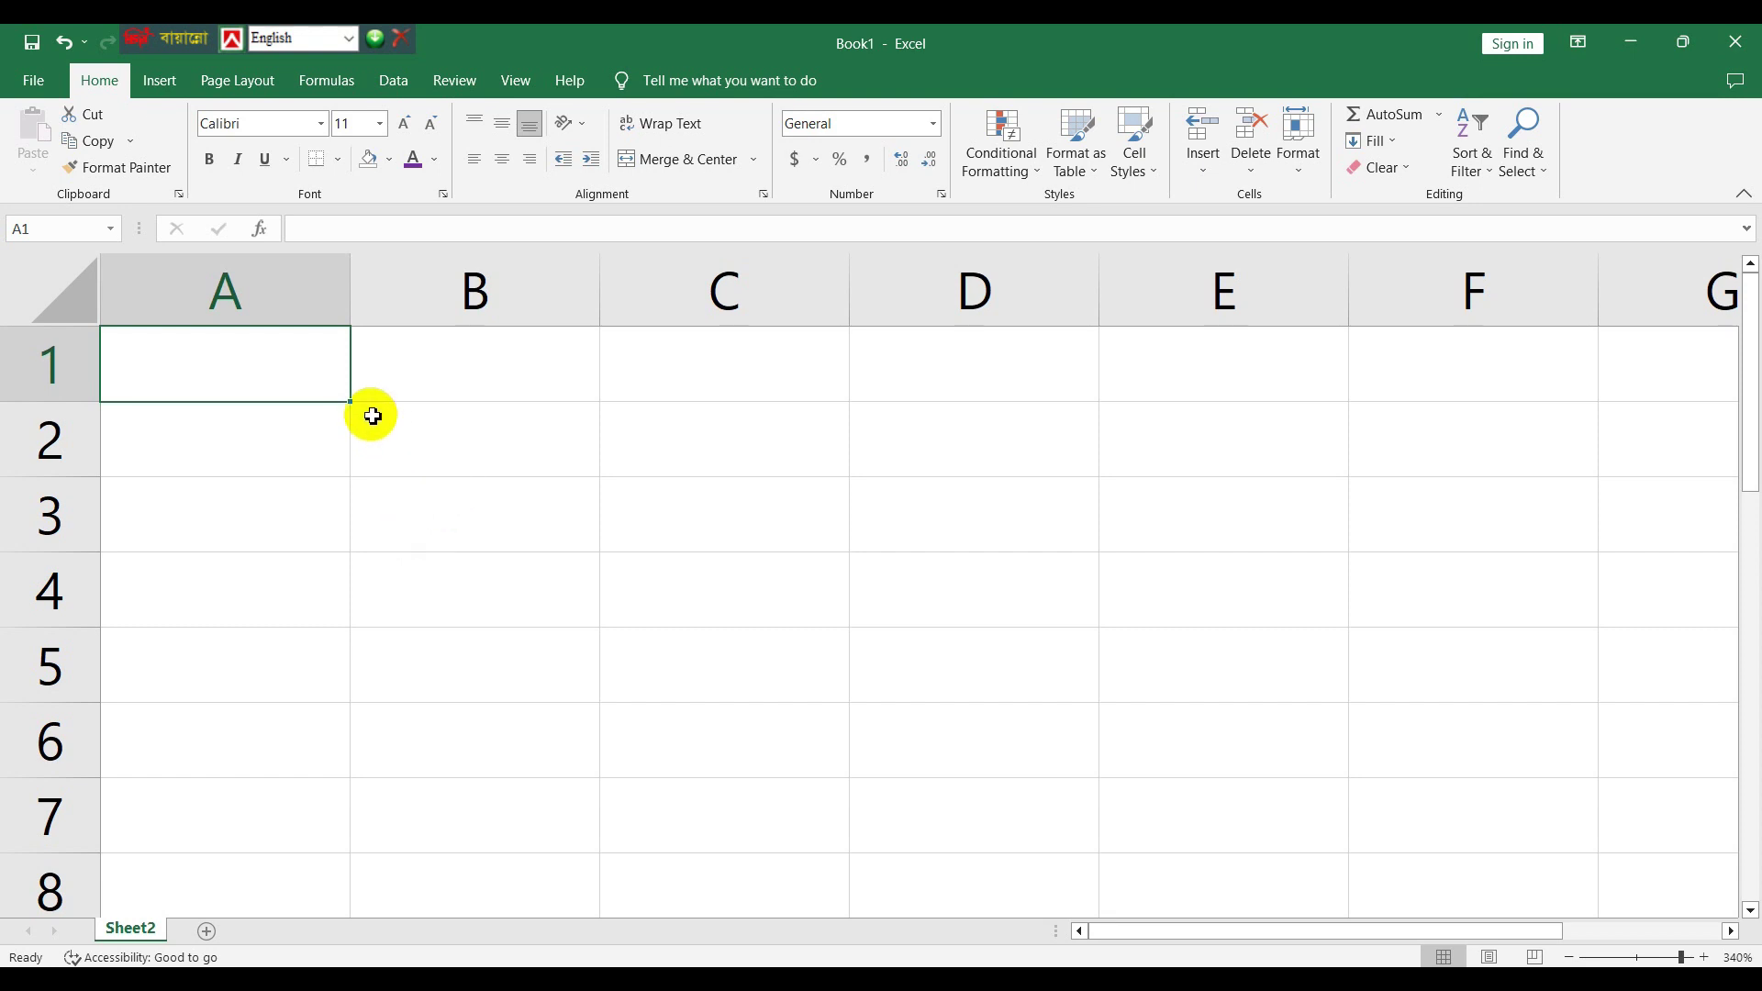
- Set column A's width to 20
right_click(305, 308)
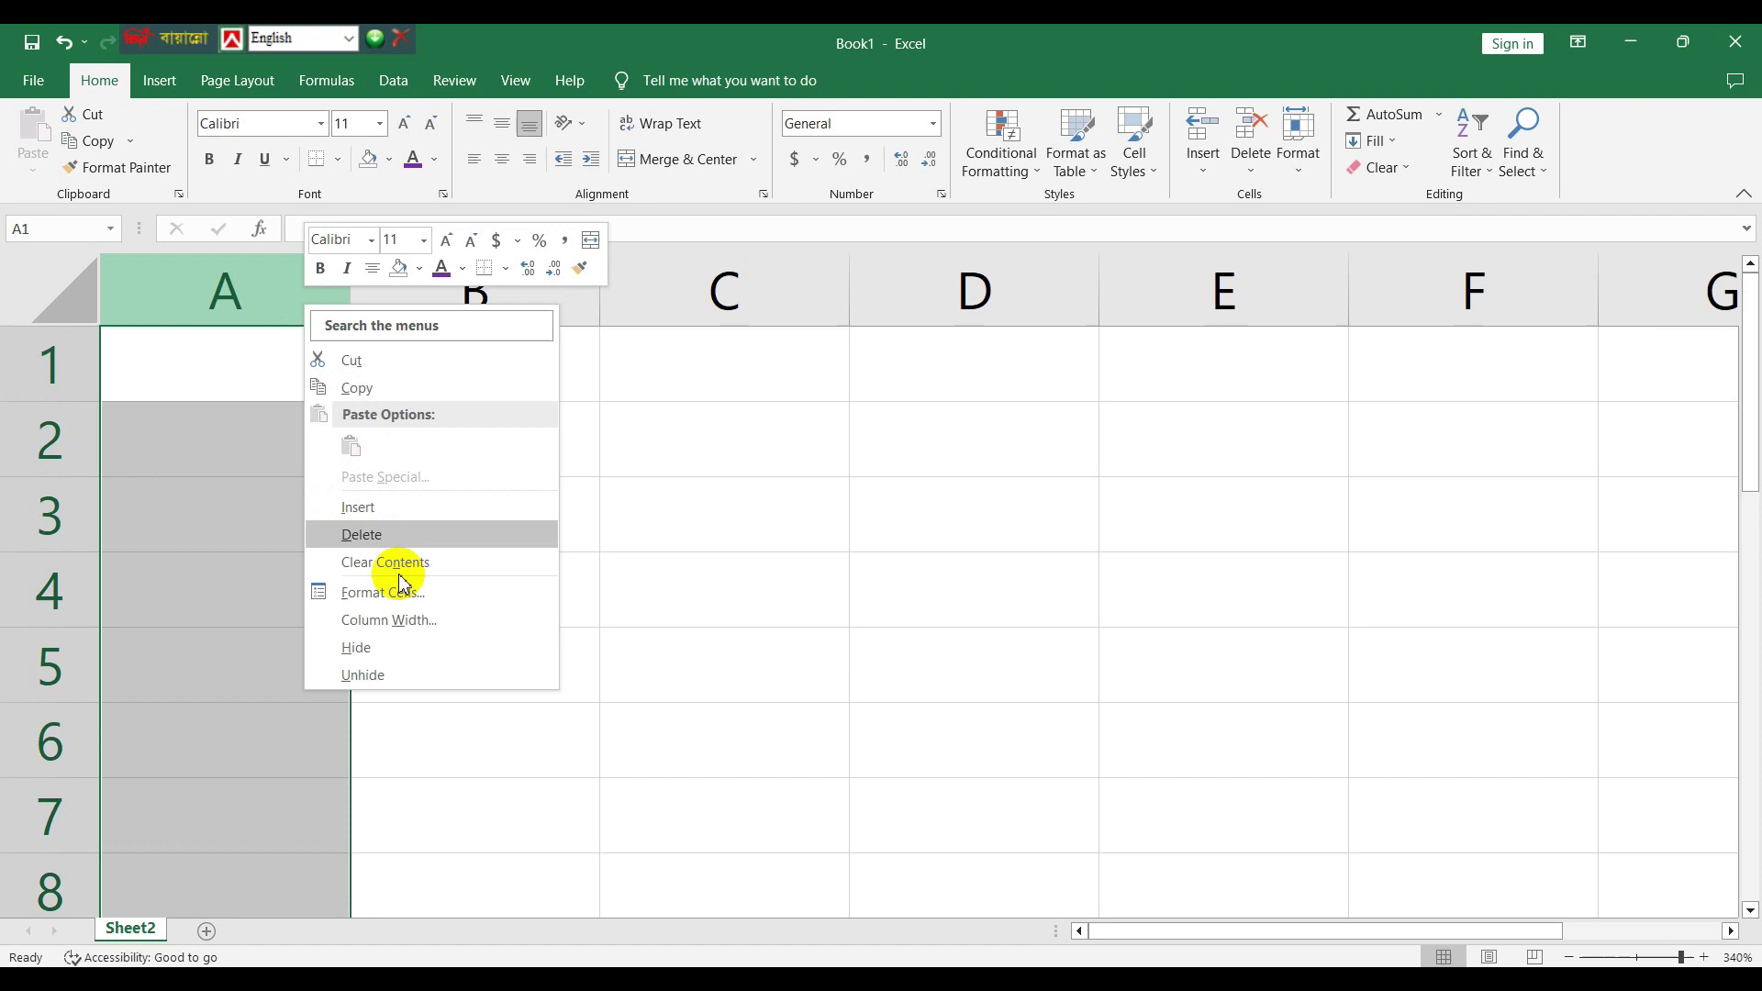
left_click(406, 621)
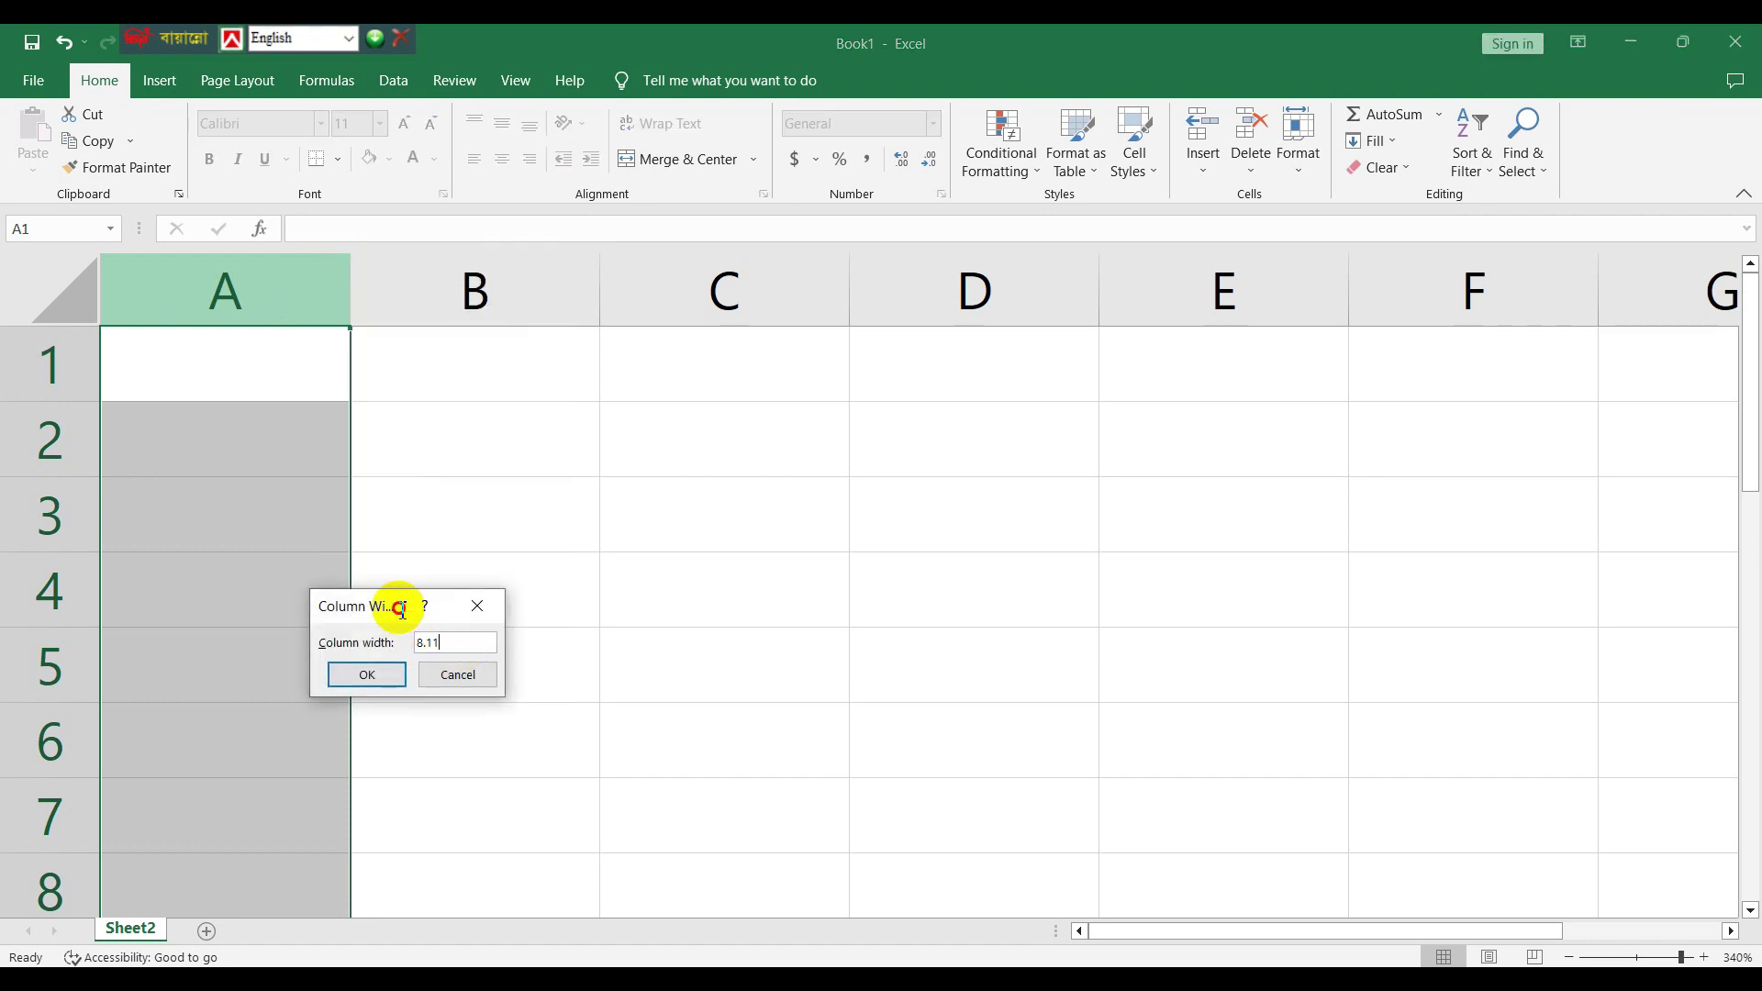
type("20")
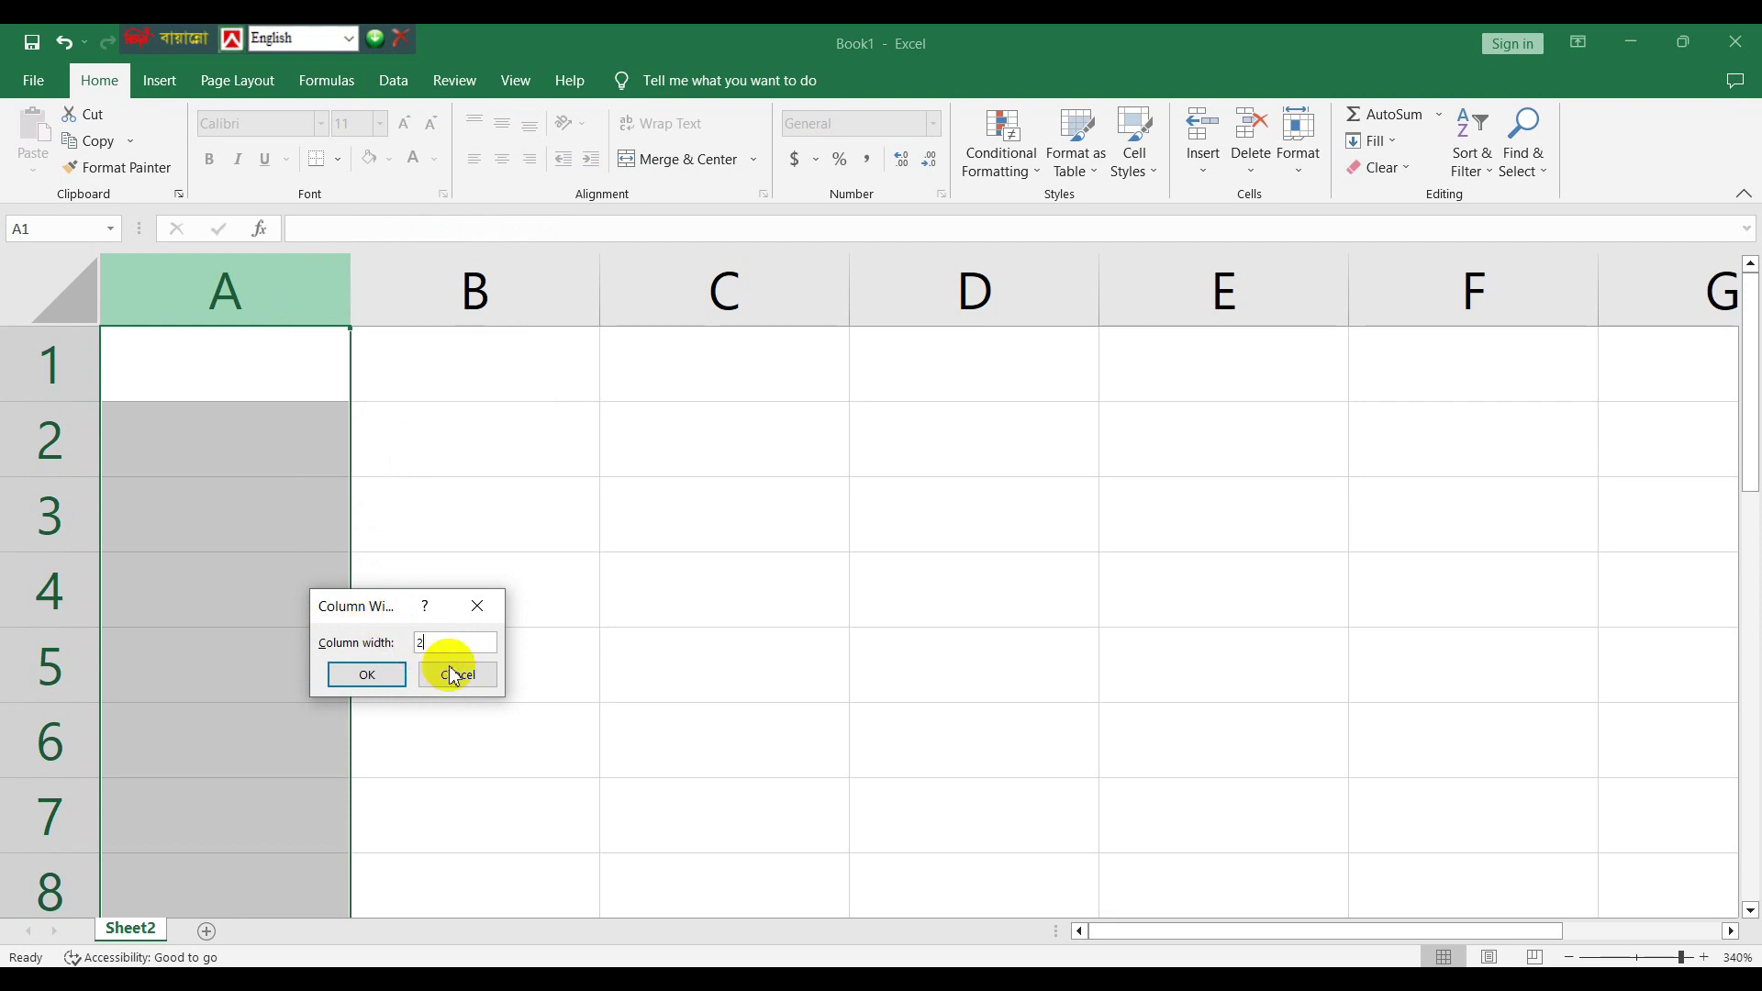
left_click(375, 673)
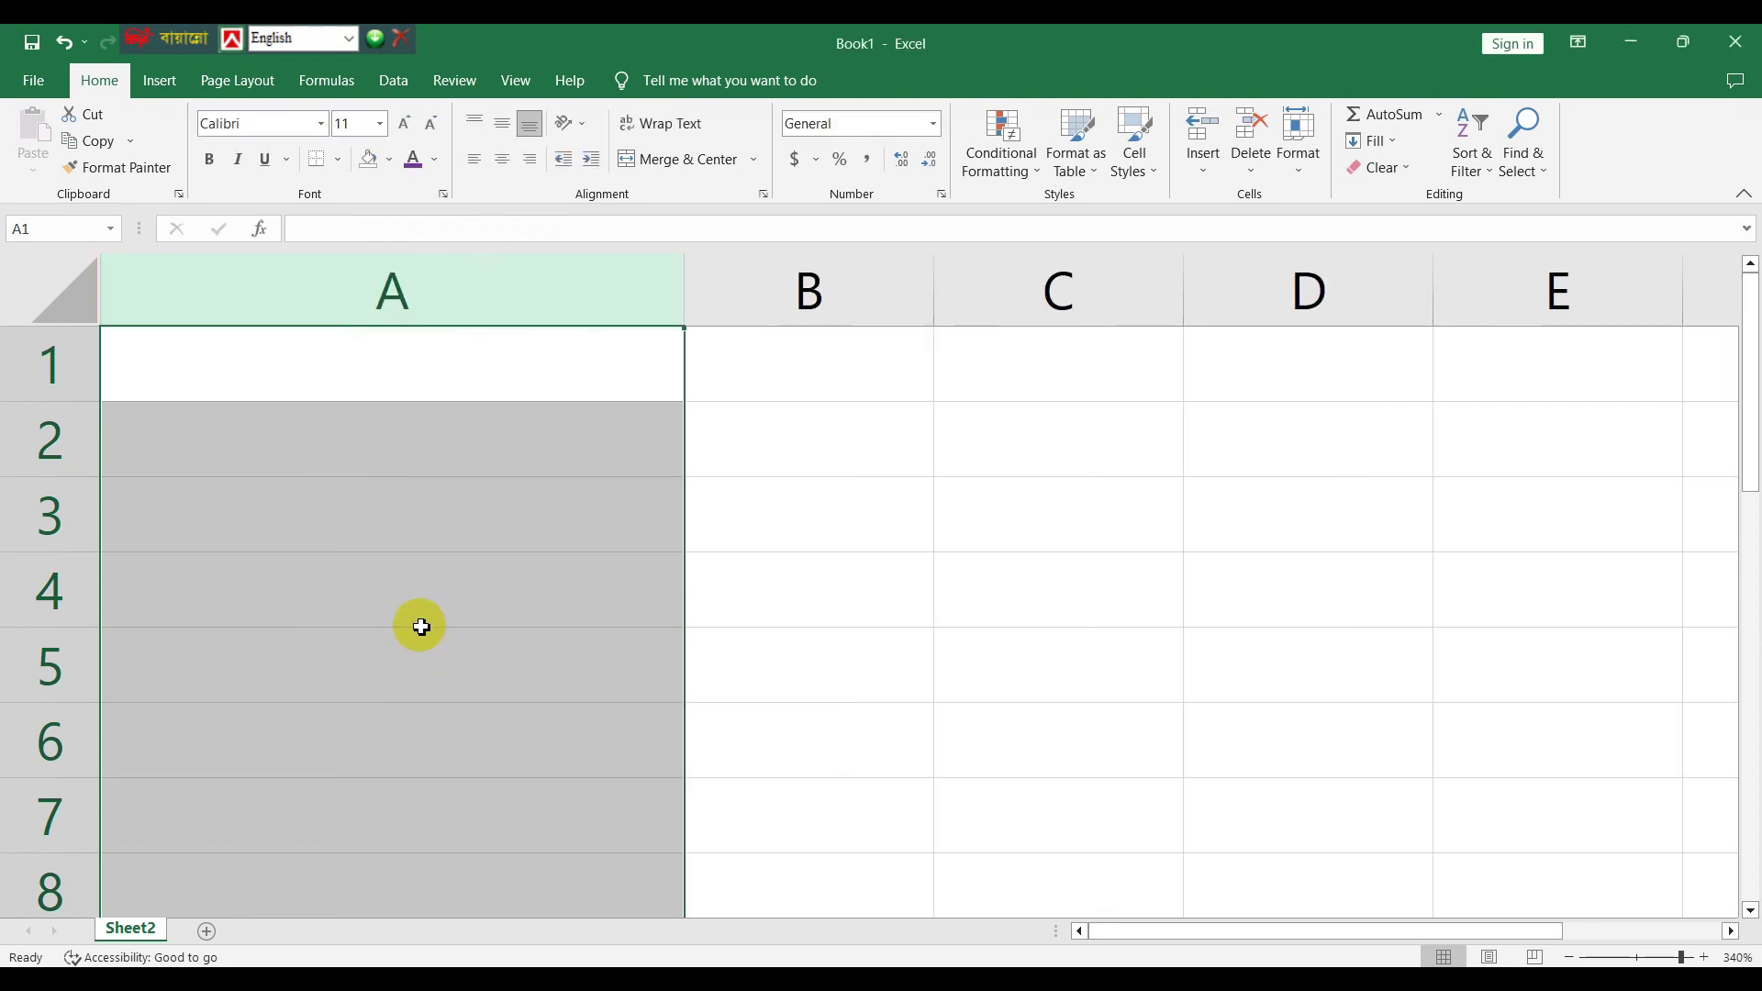
left_click(421, 627)
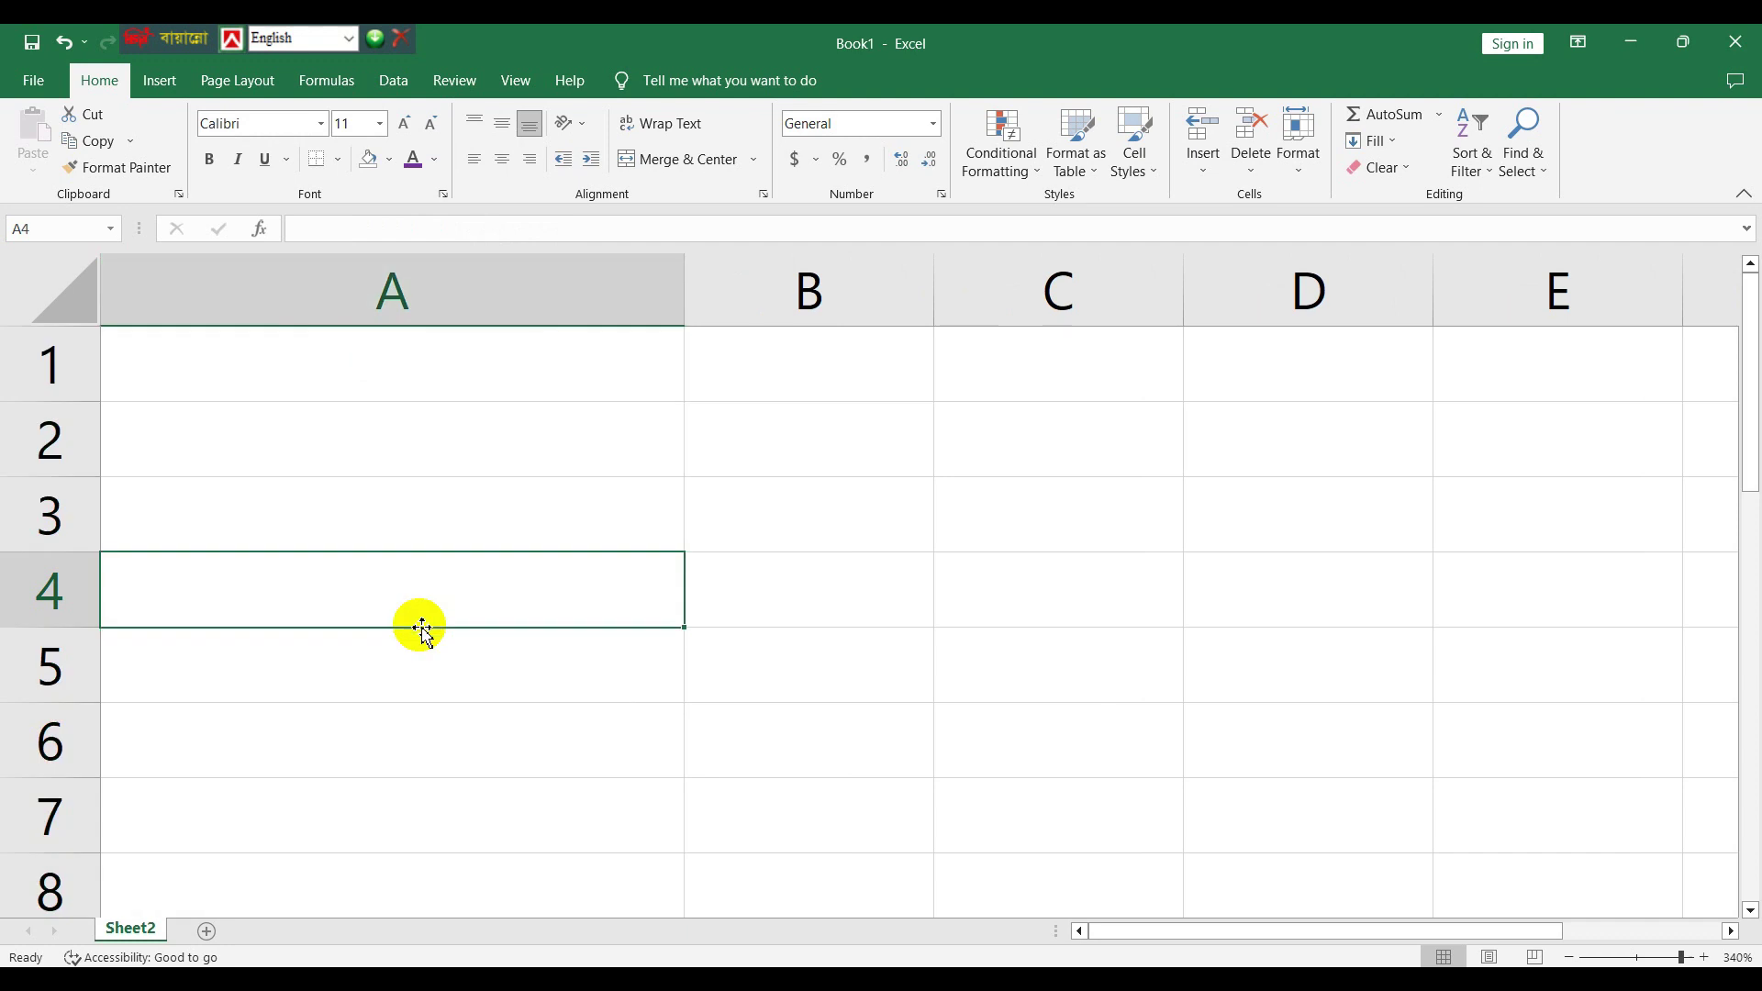
- Set row 1's height to 18
right_click(62, 395)
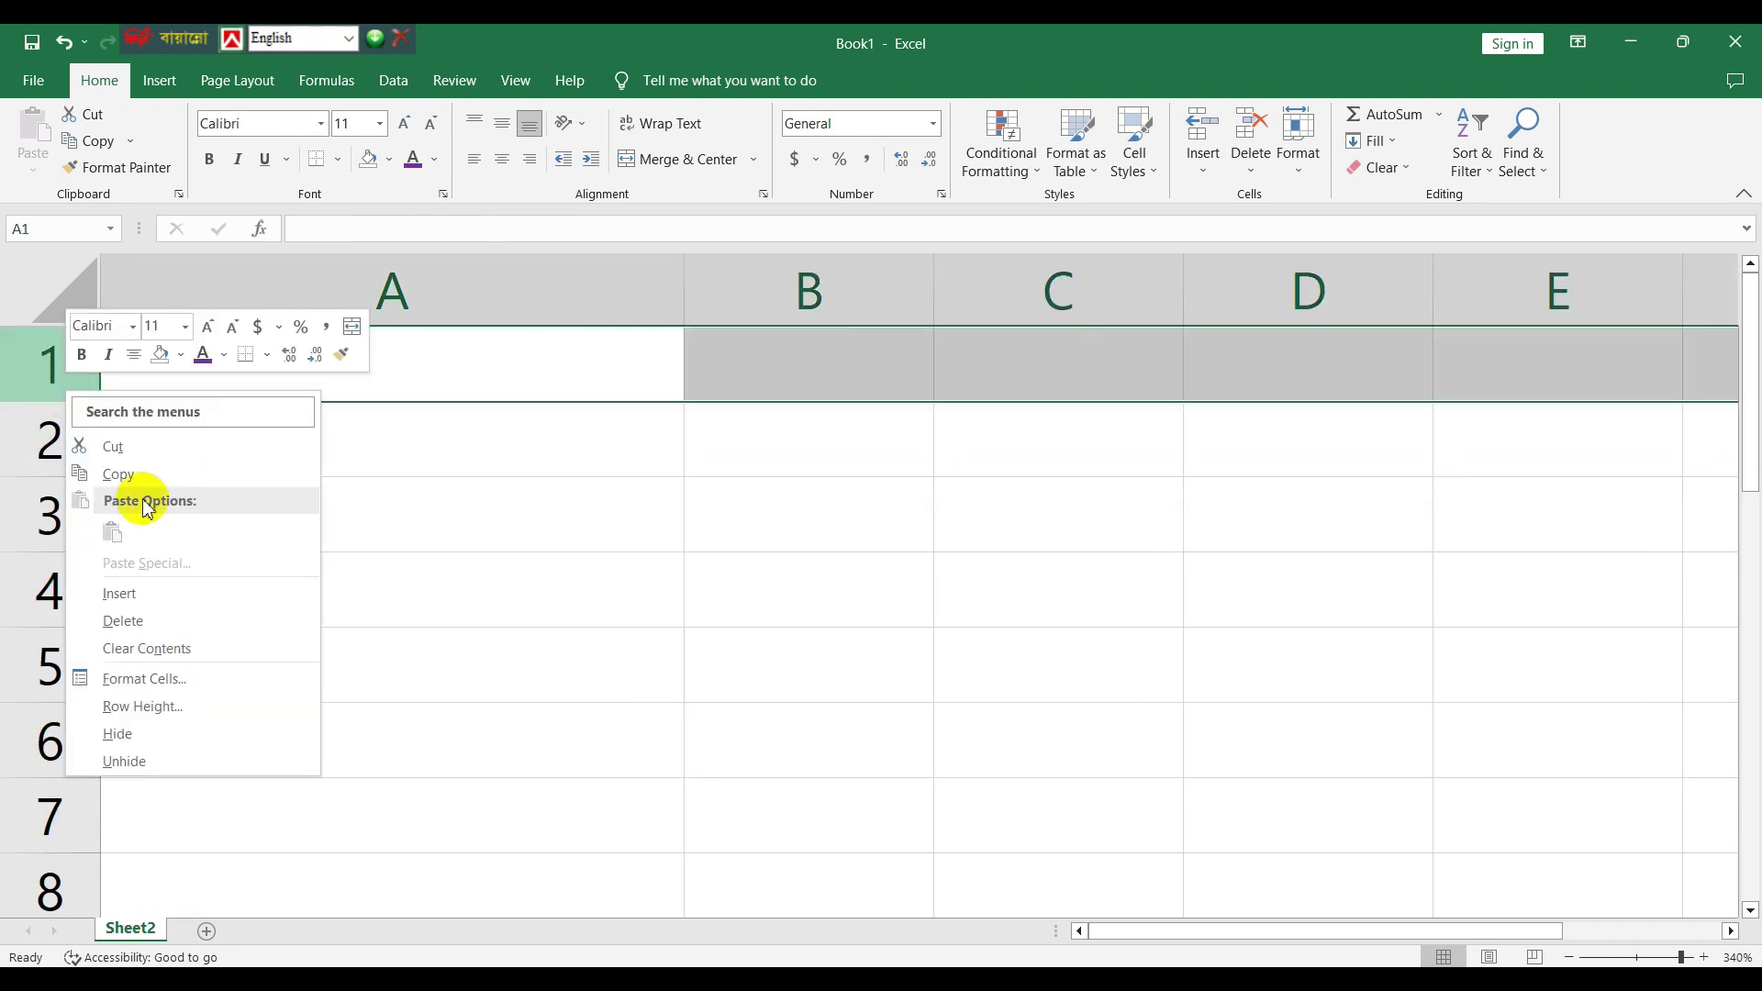
left_click(170, 705)
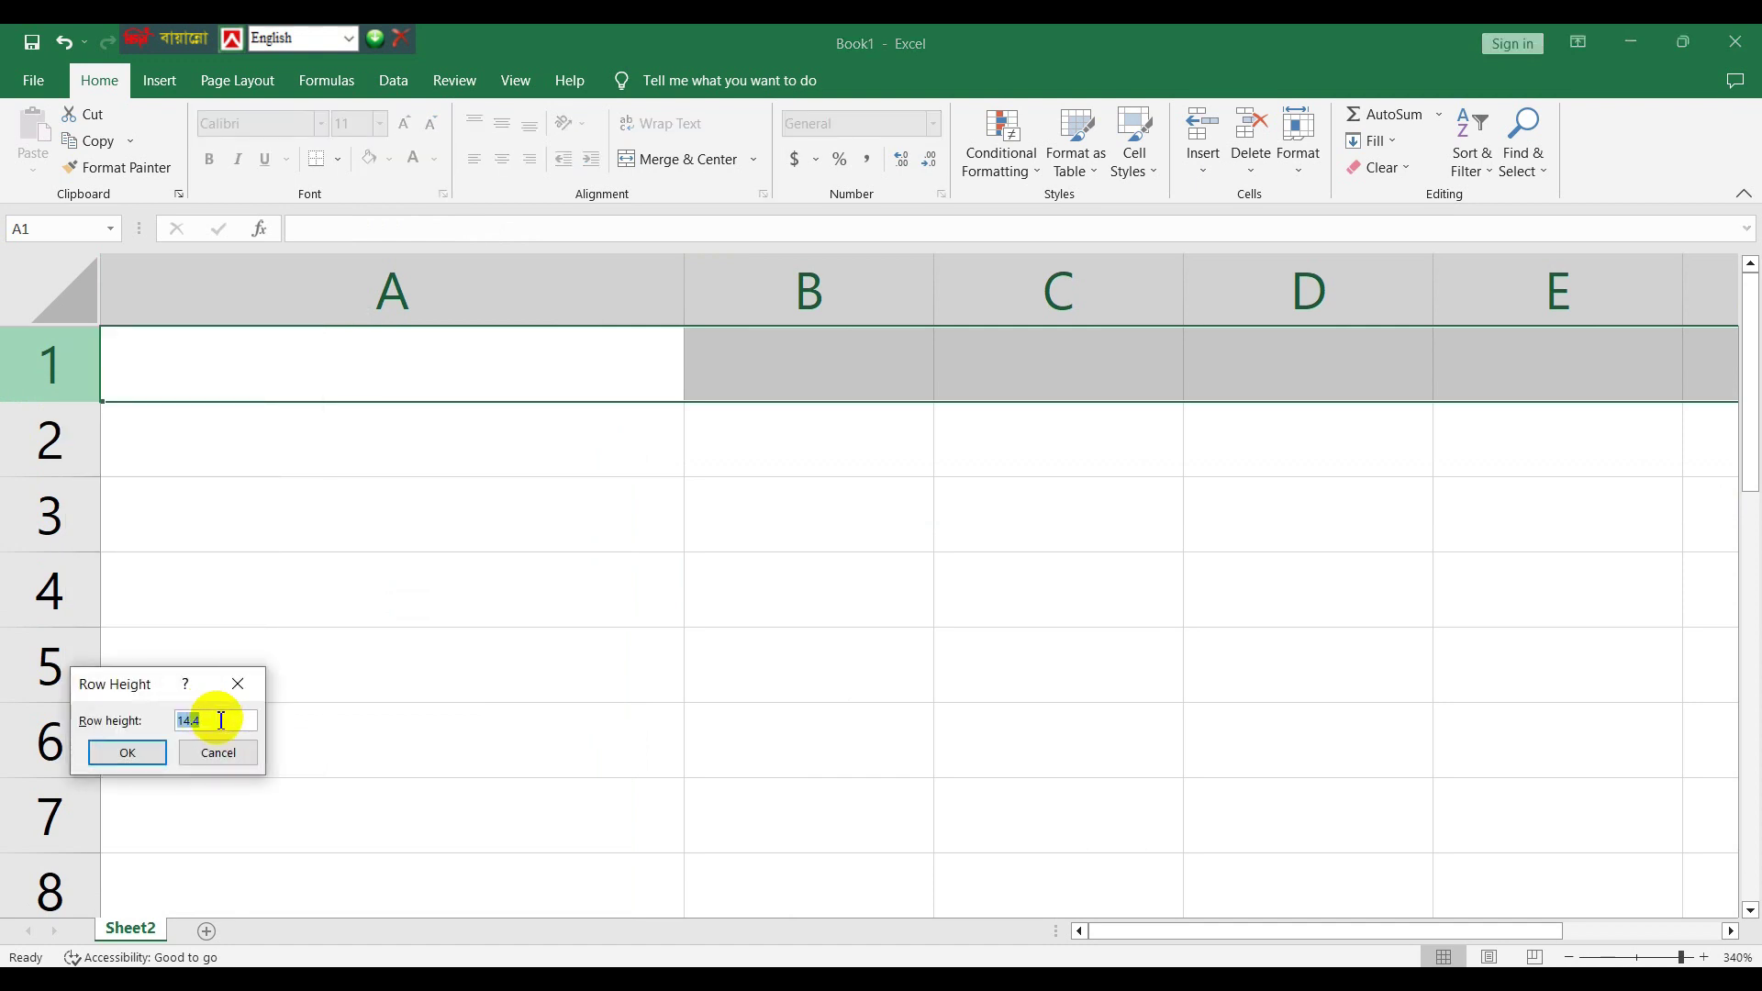
type("18")
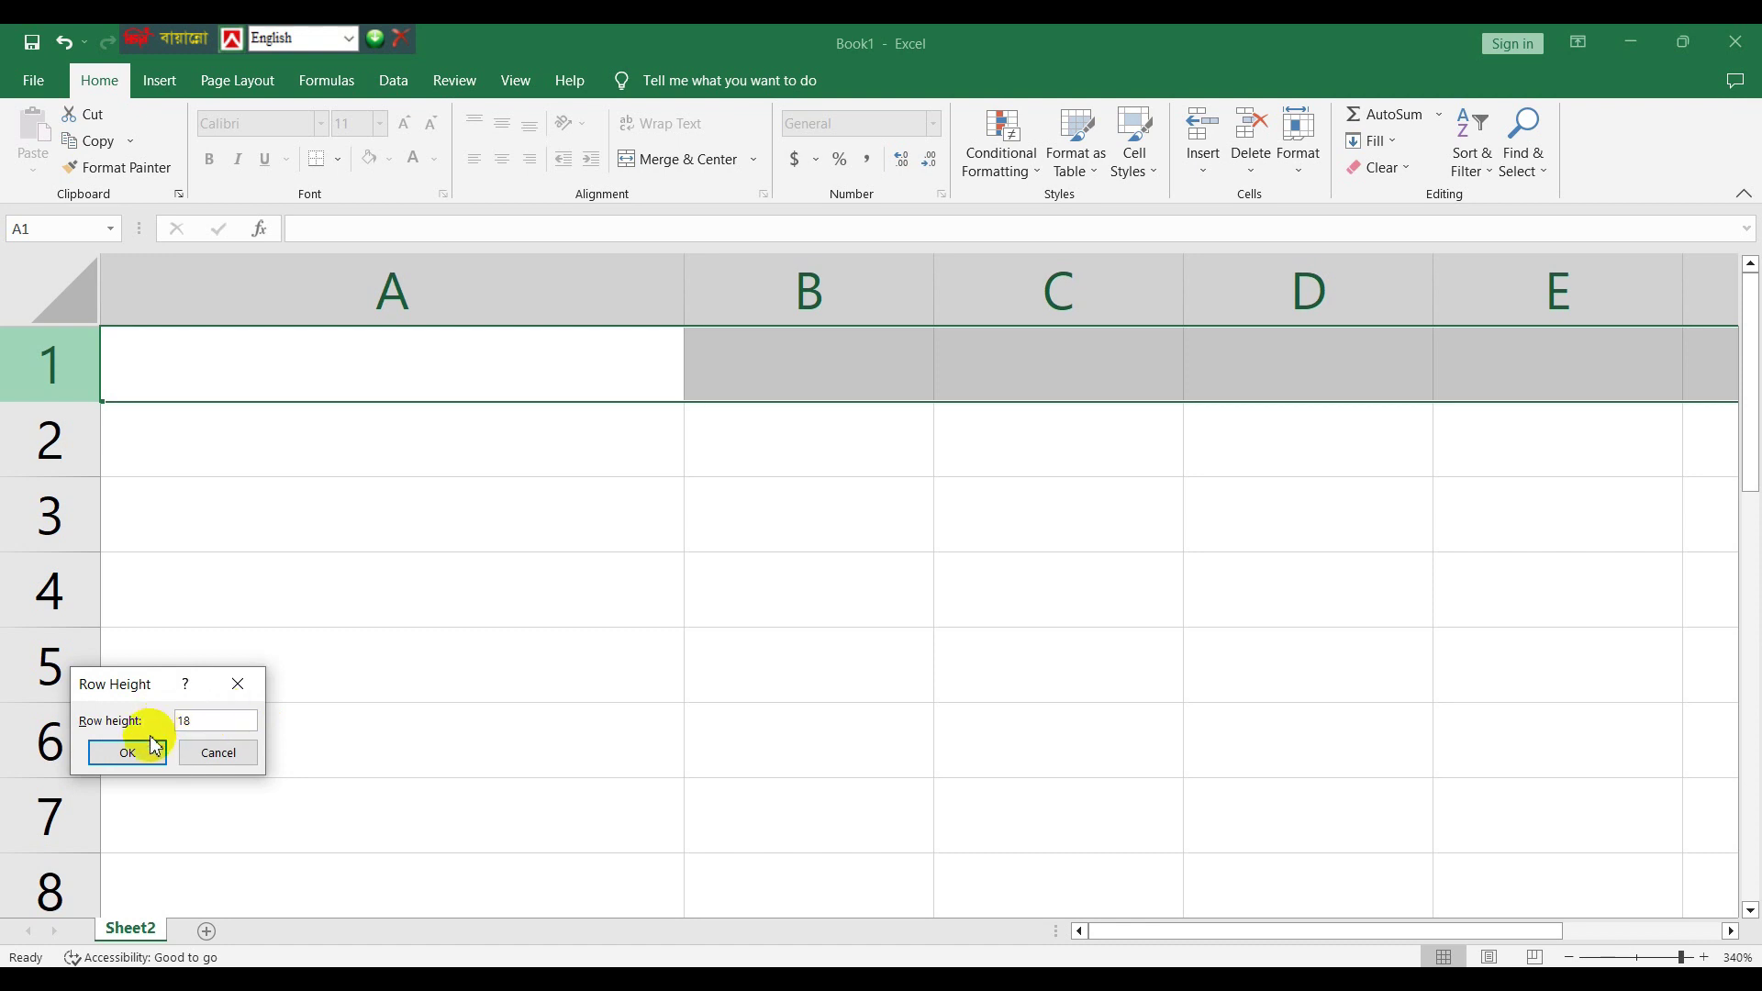
left_click(135, 753)
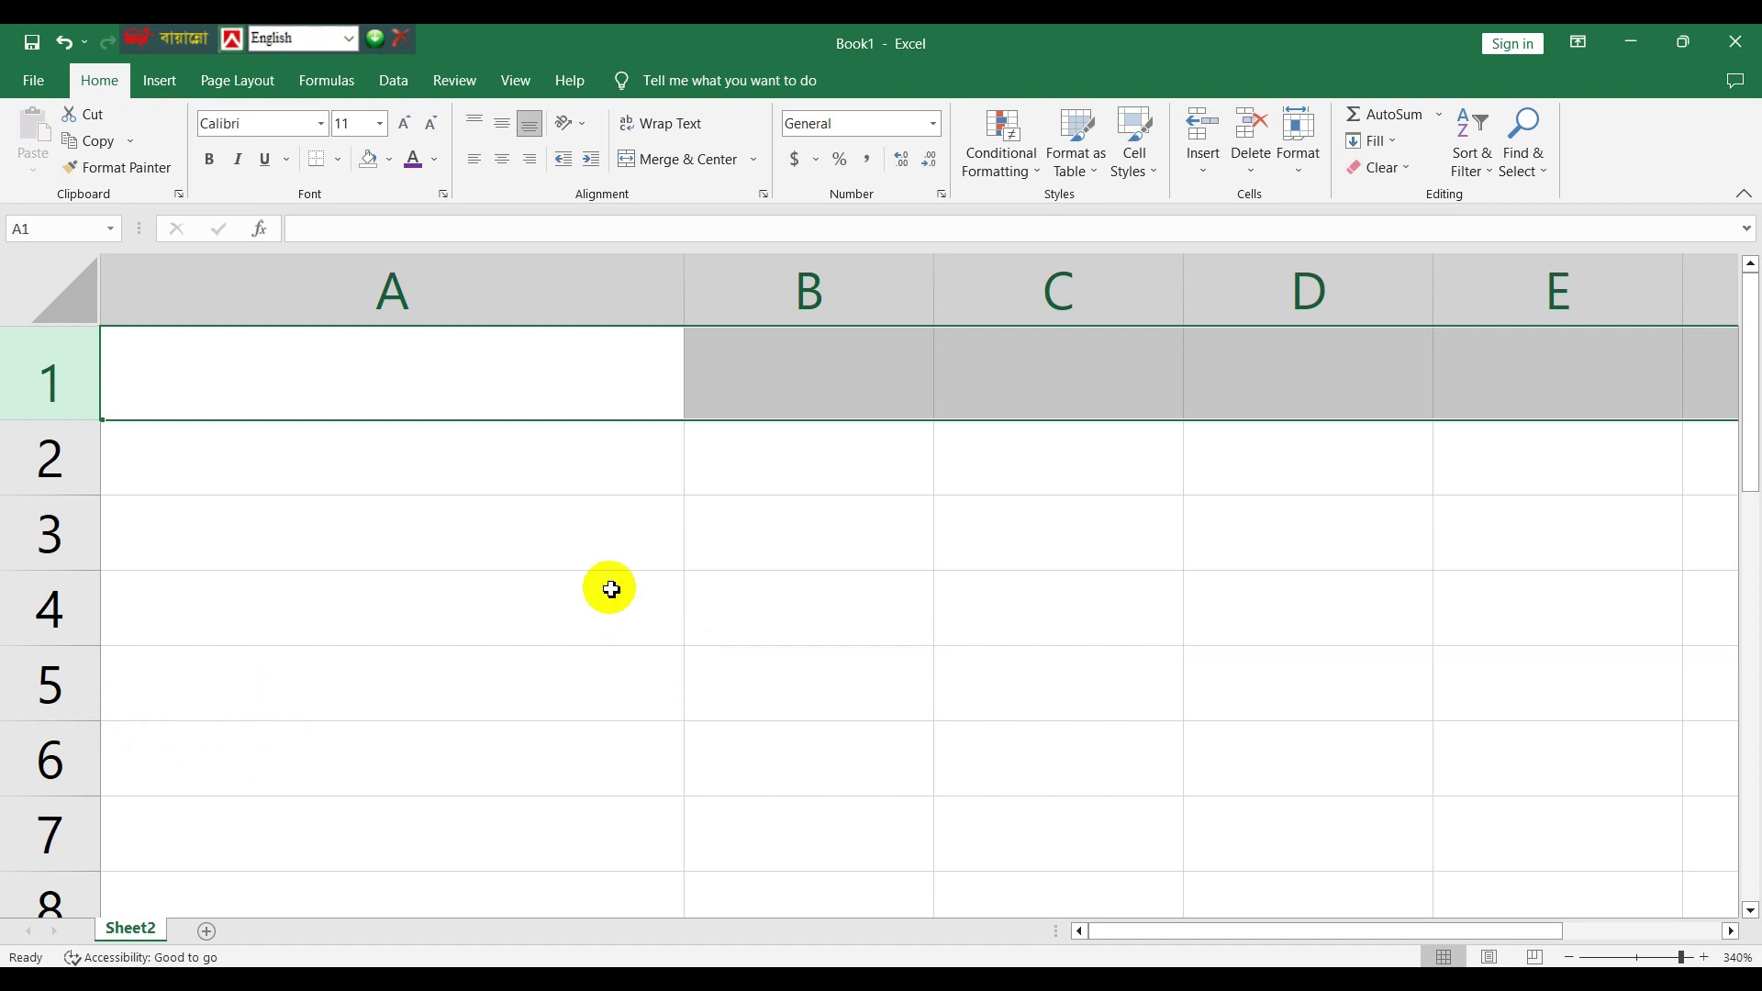
left_click(561, 376)
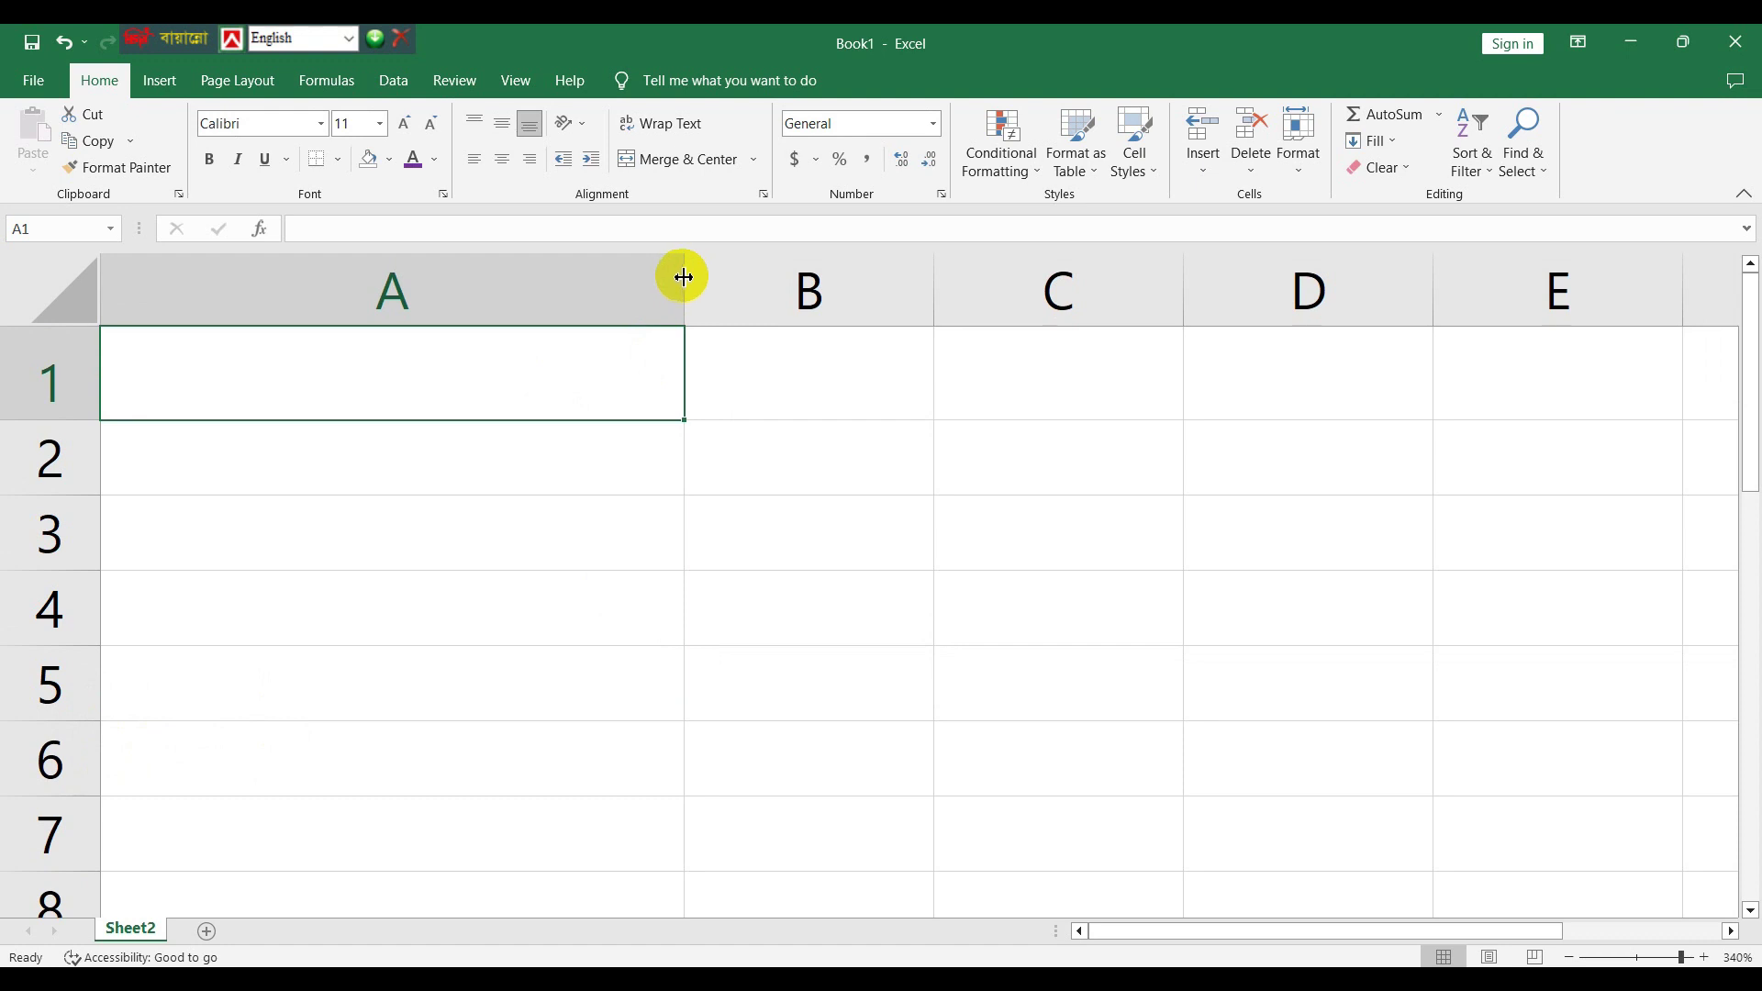
- Narrow column A to about half its width and select the range A1:C3
left_click_drag(684, 277, 397, 287)
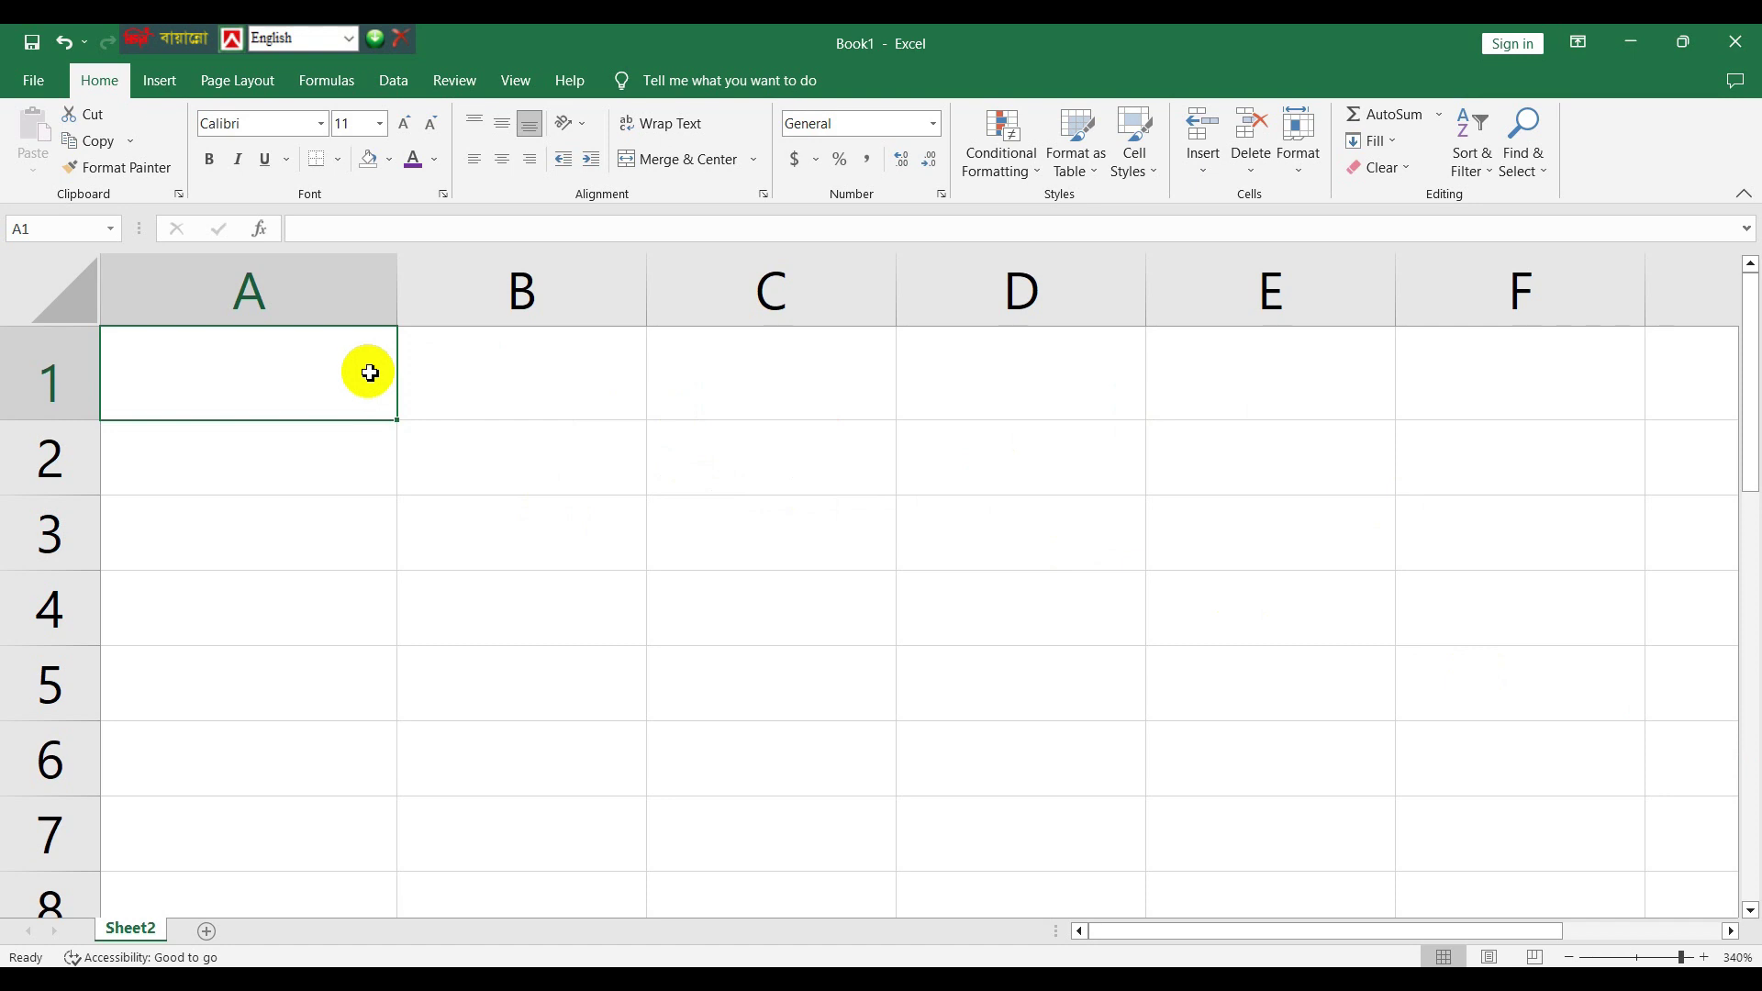
left_click_drag(354, 370, 855, 375)
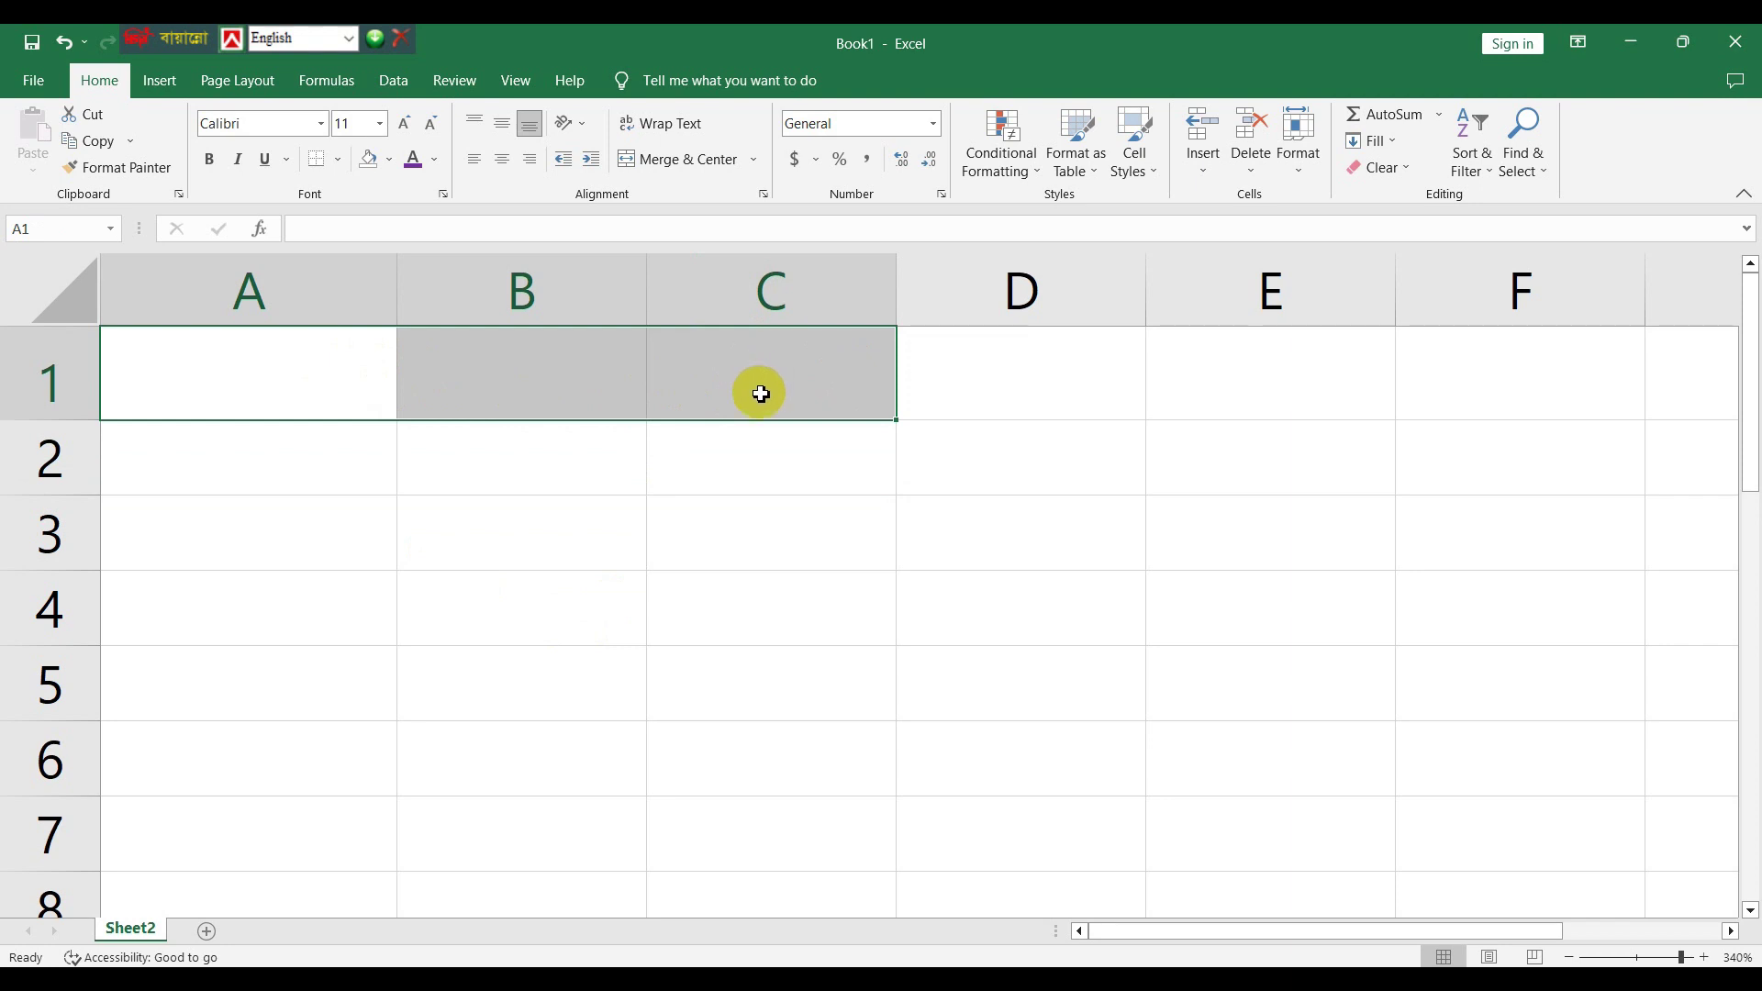
left_click(691, 160)
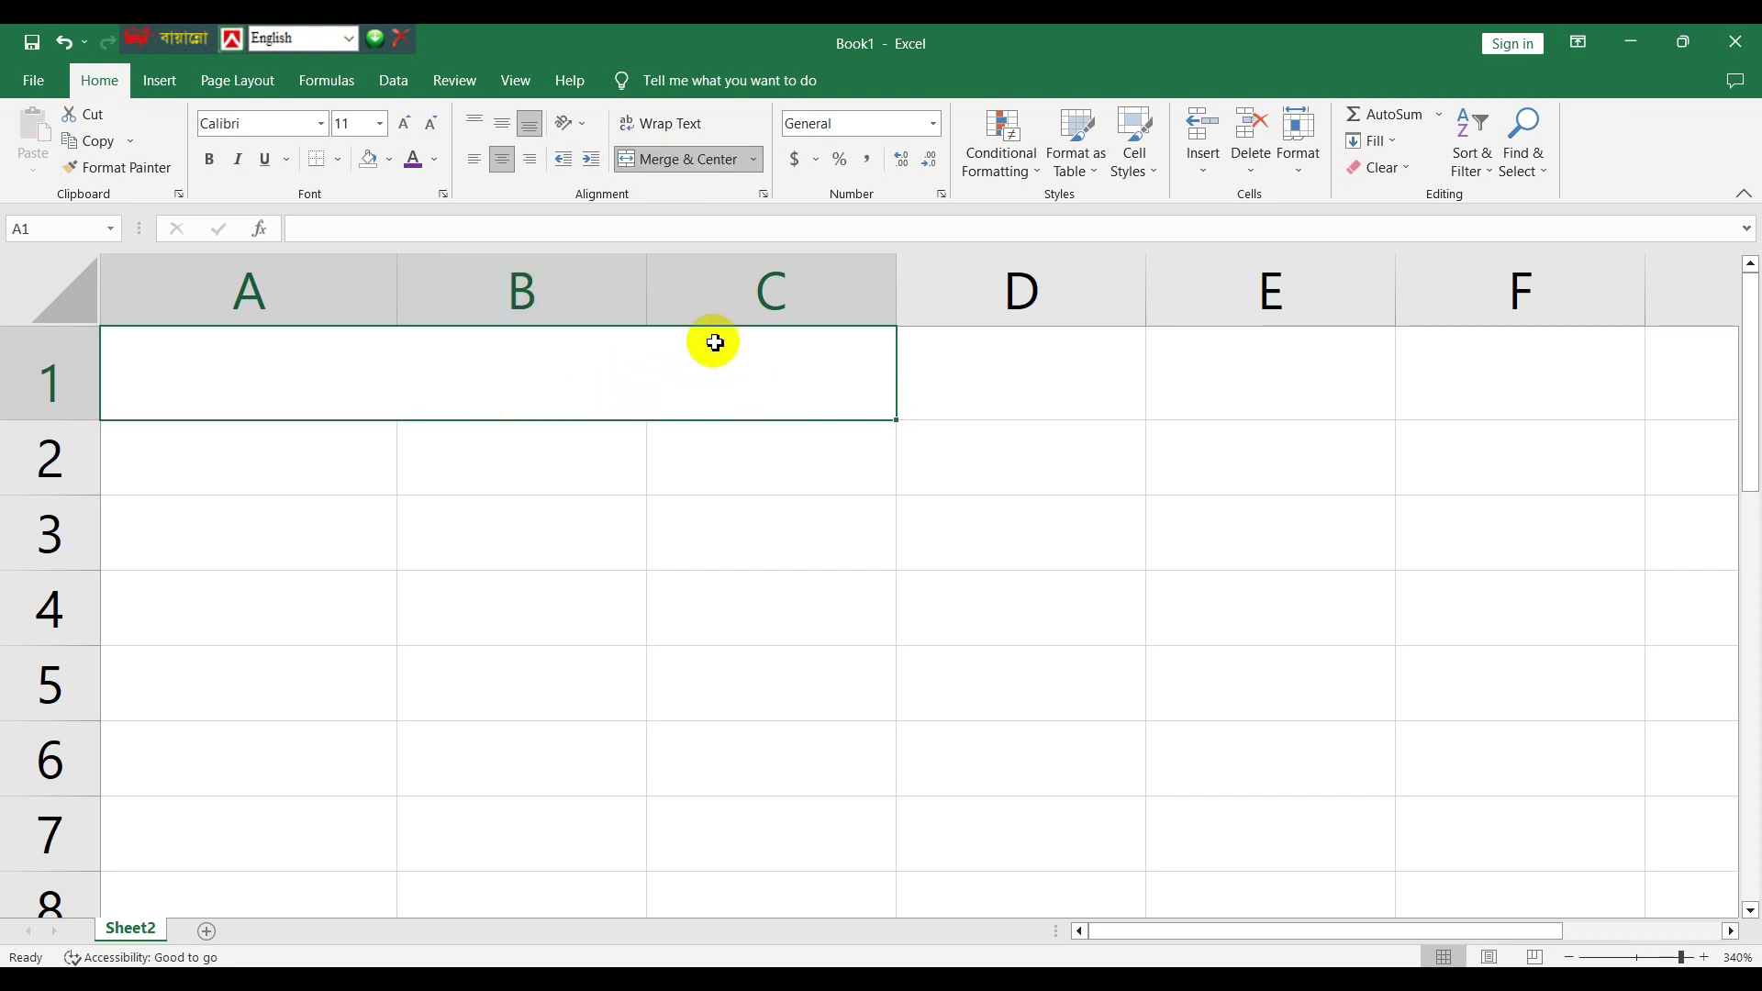
left_click(696, 166)
left_click(582, 486)
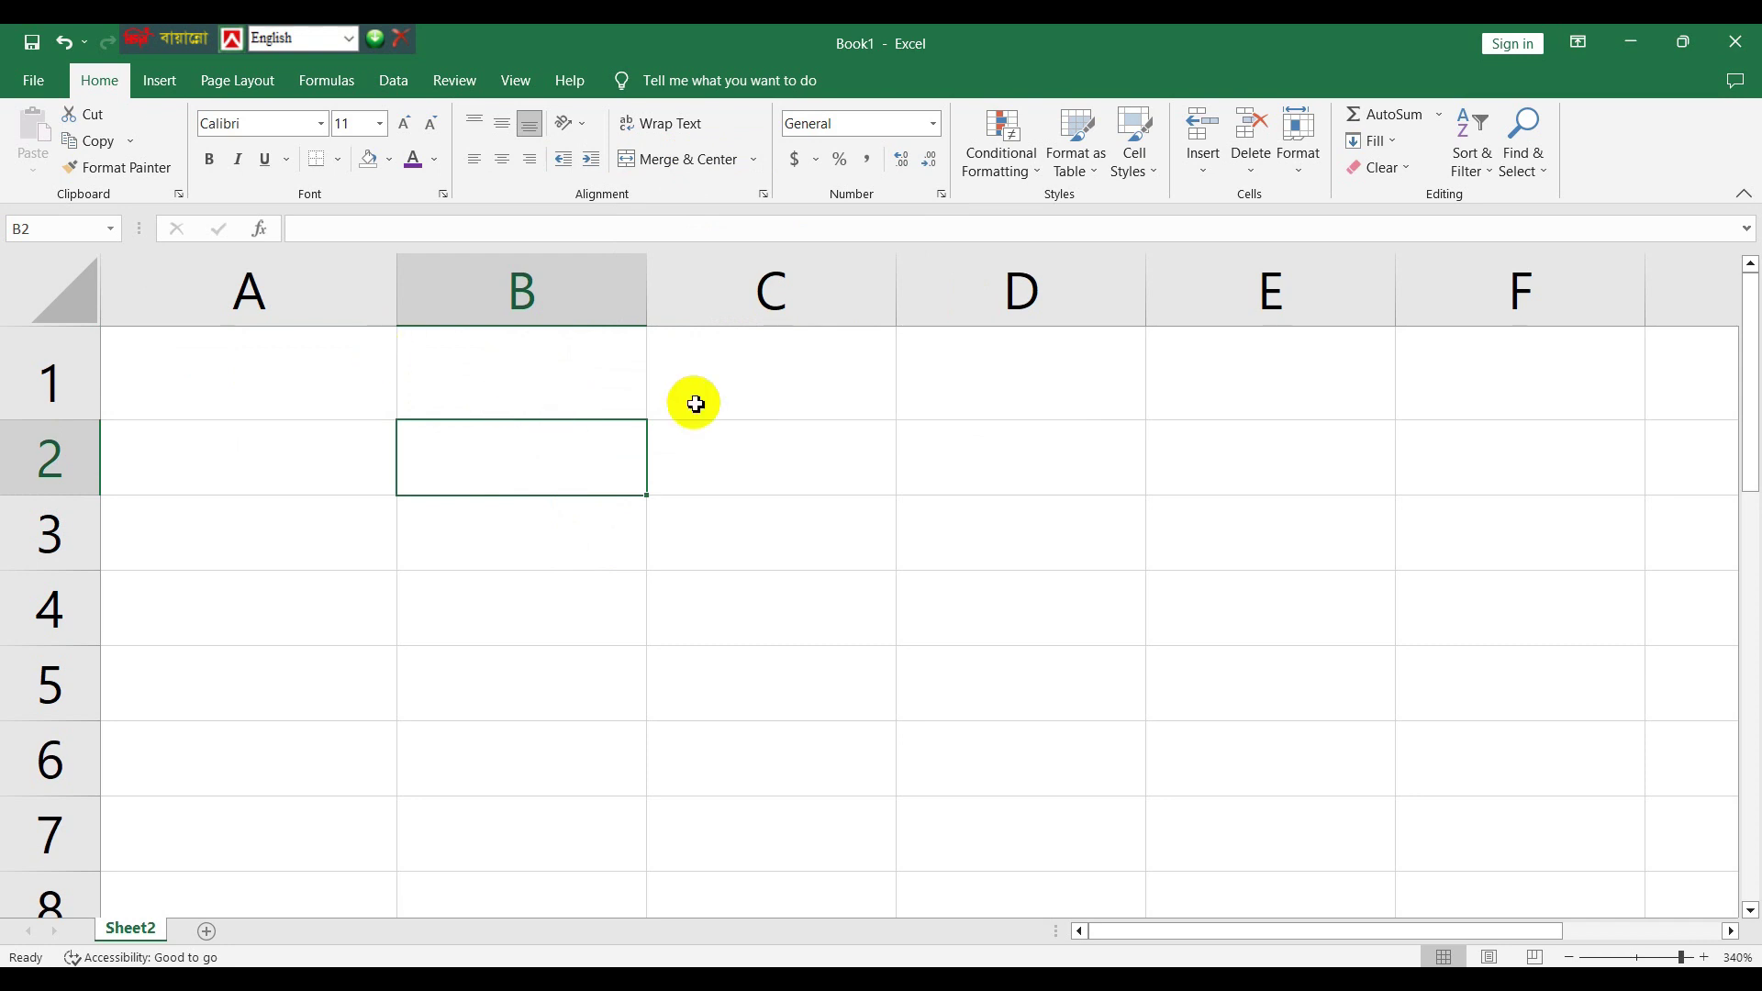
left_click_drag(516, 367, 525, 725)
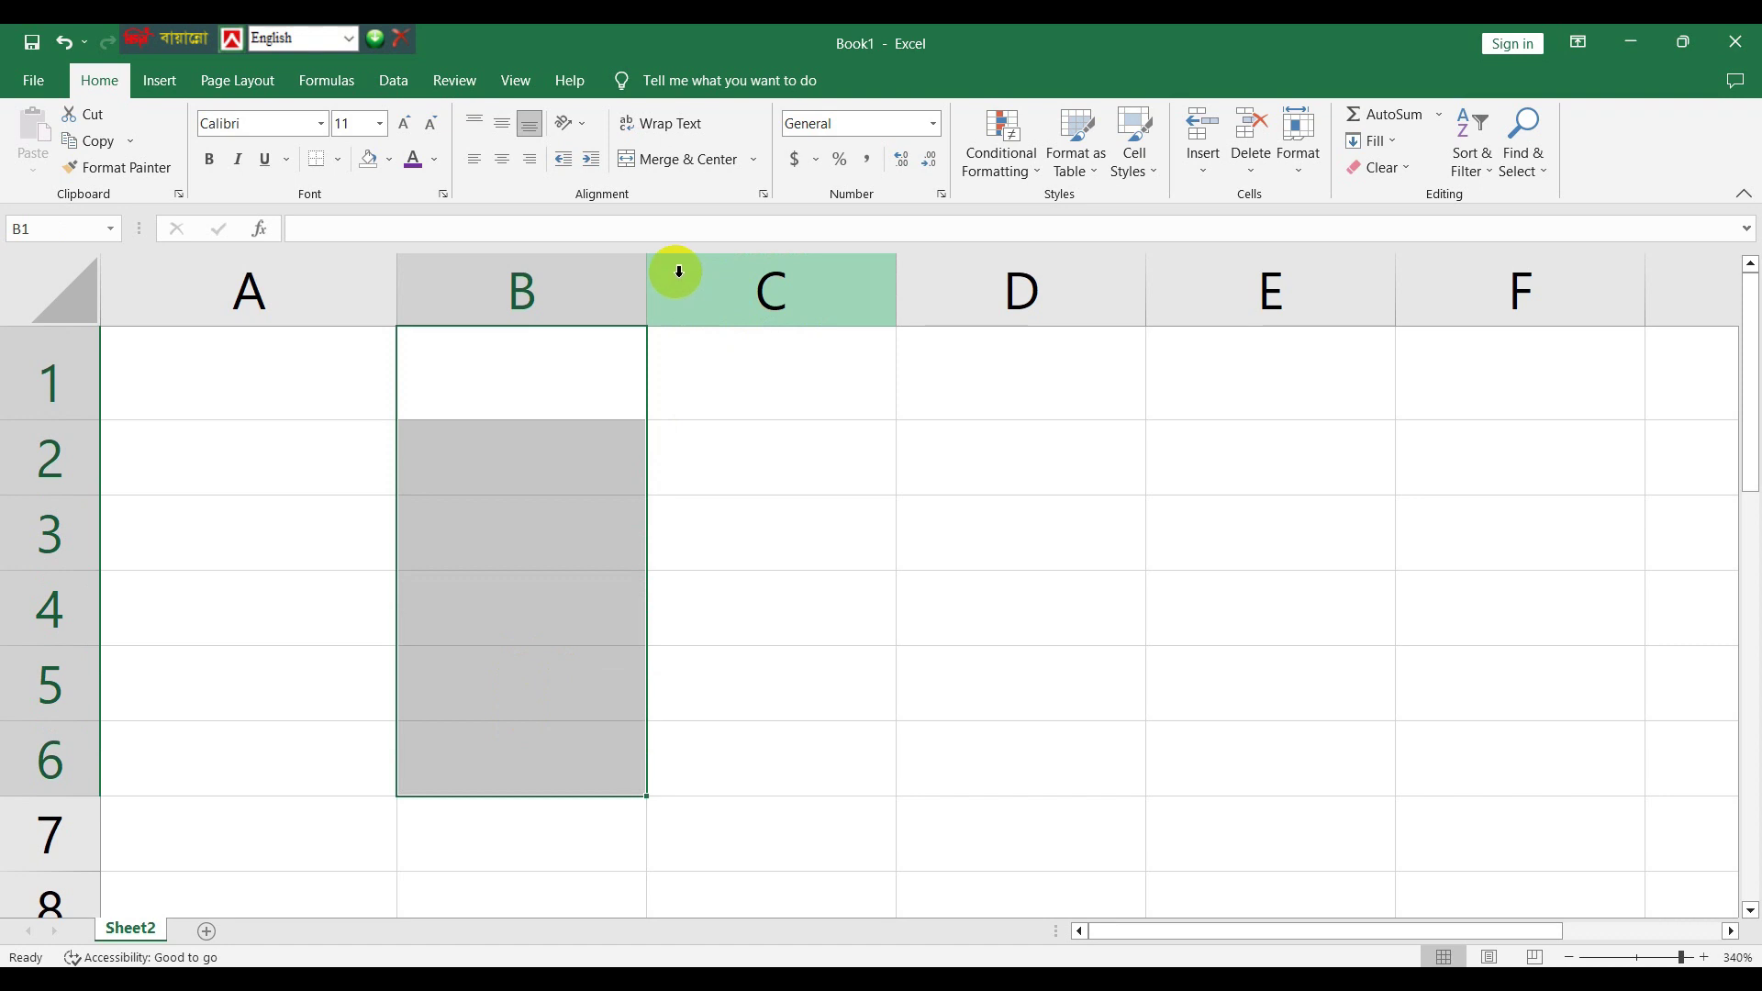
left_click(676, 169)
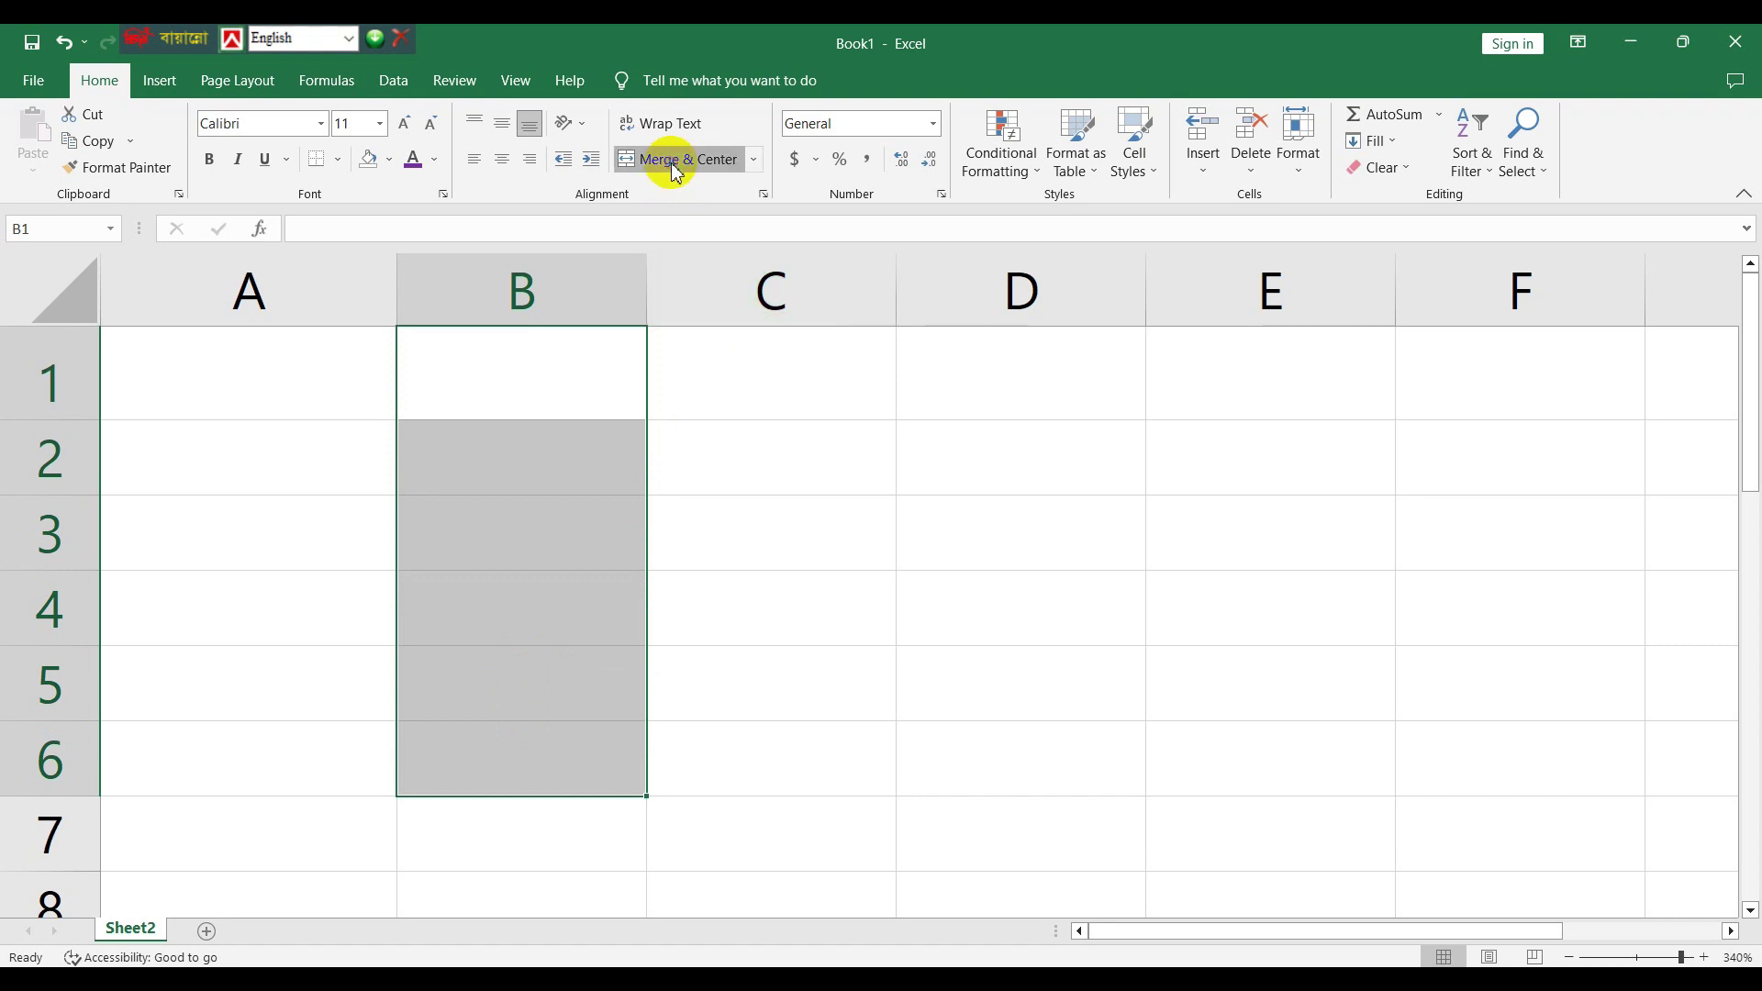
left_click(680, 162)
left_click(548, 413)
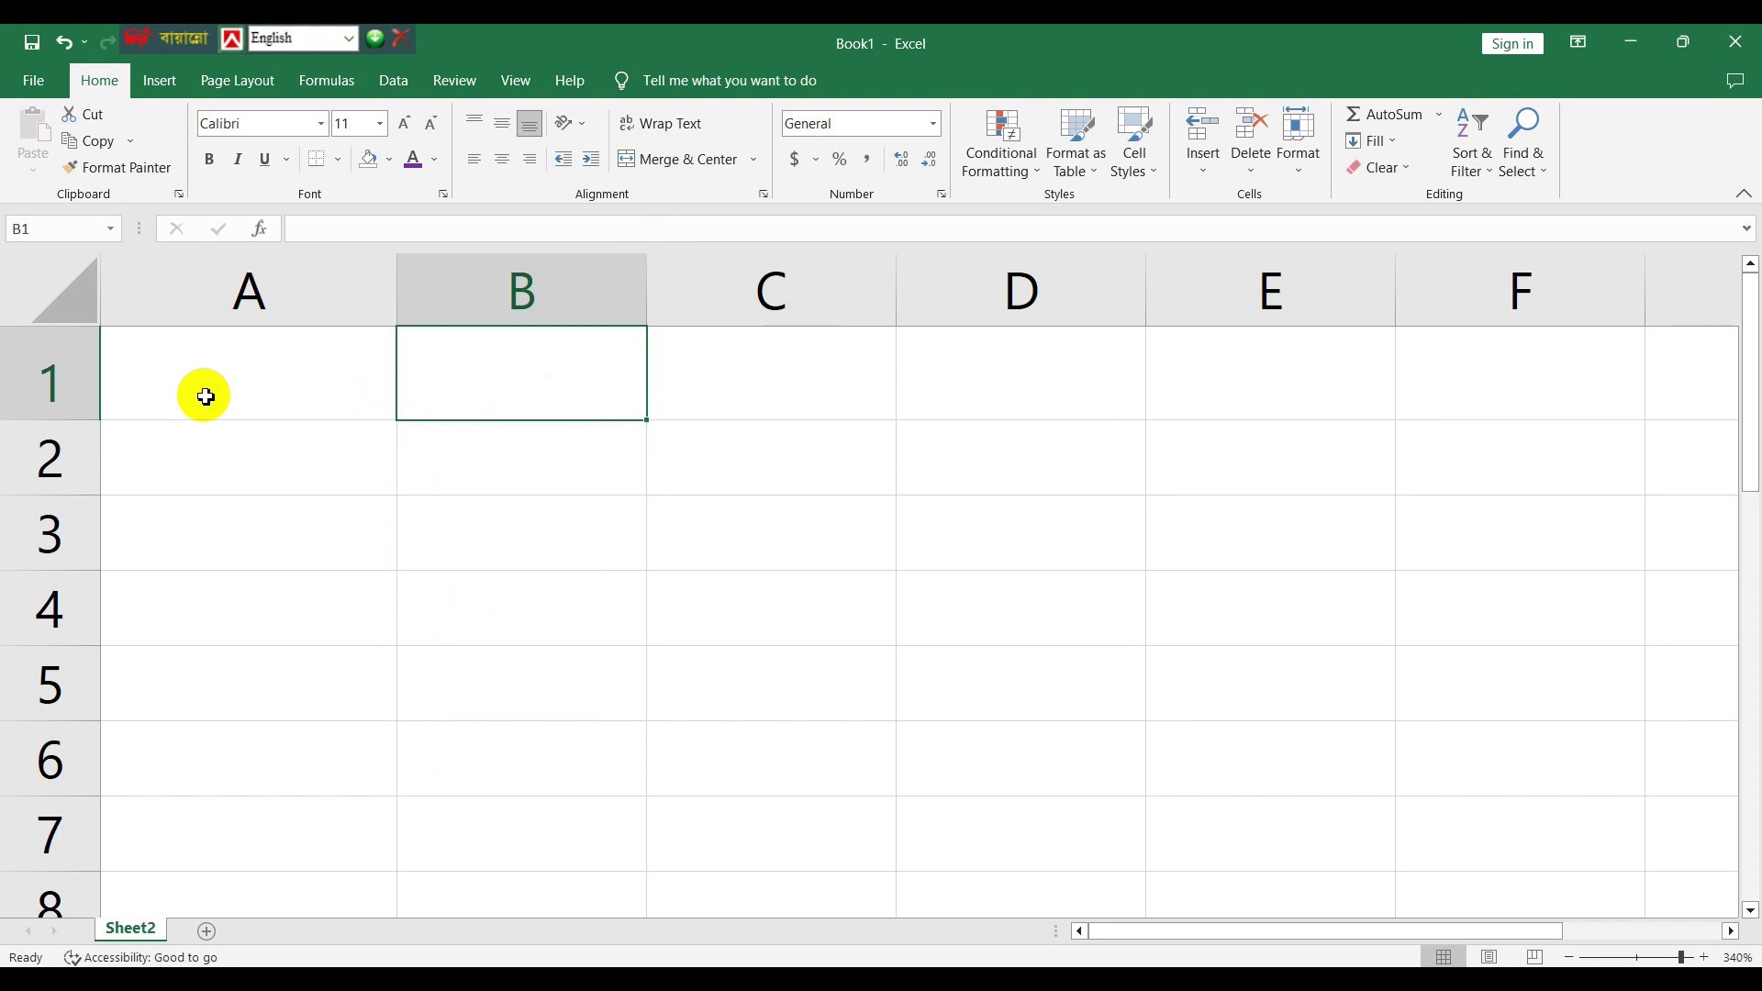
- Enter a person's full name in cell A1 so it spills into column B
left_click(206, 397)
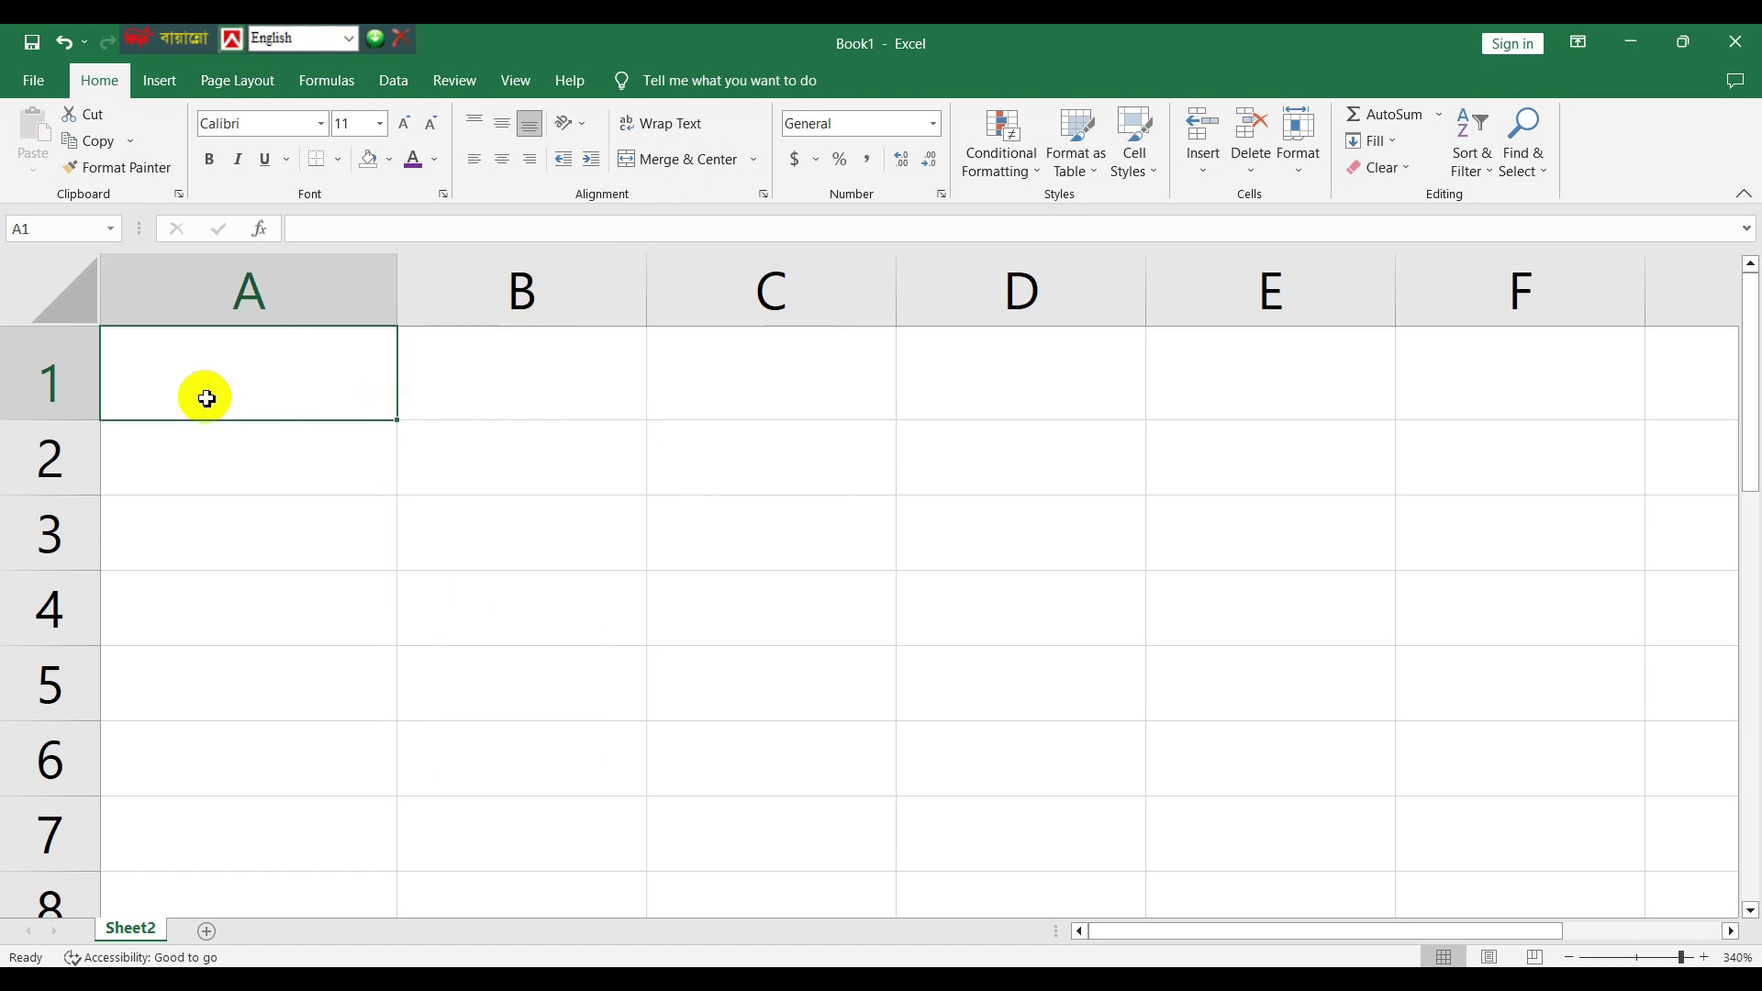
double_click(206, 397)
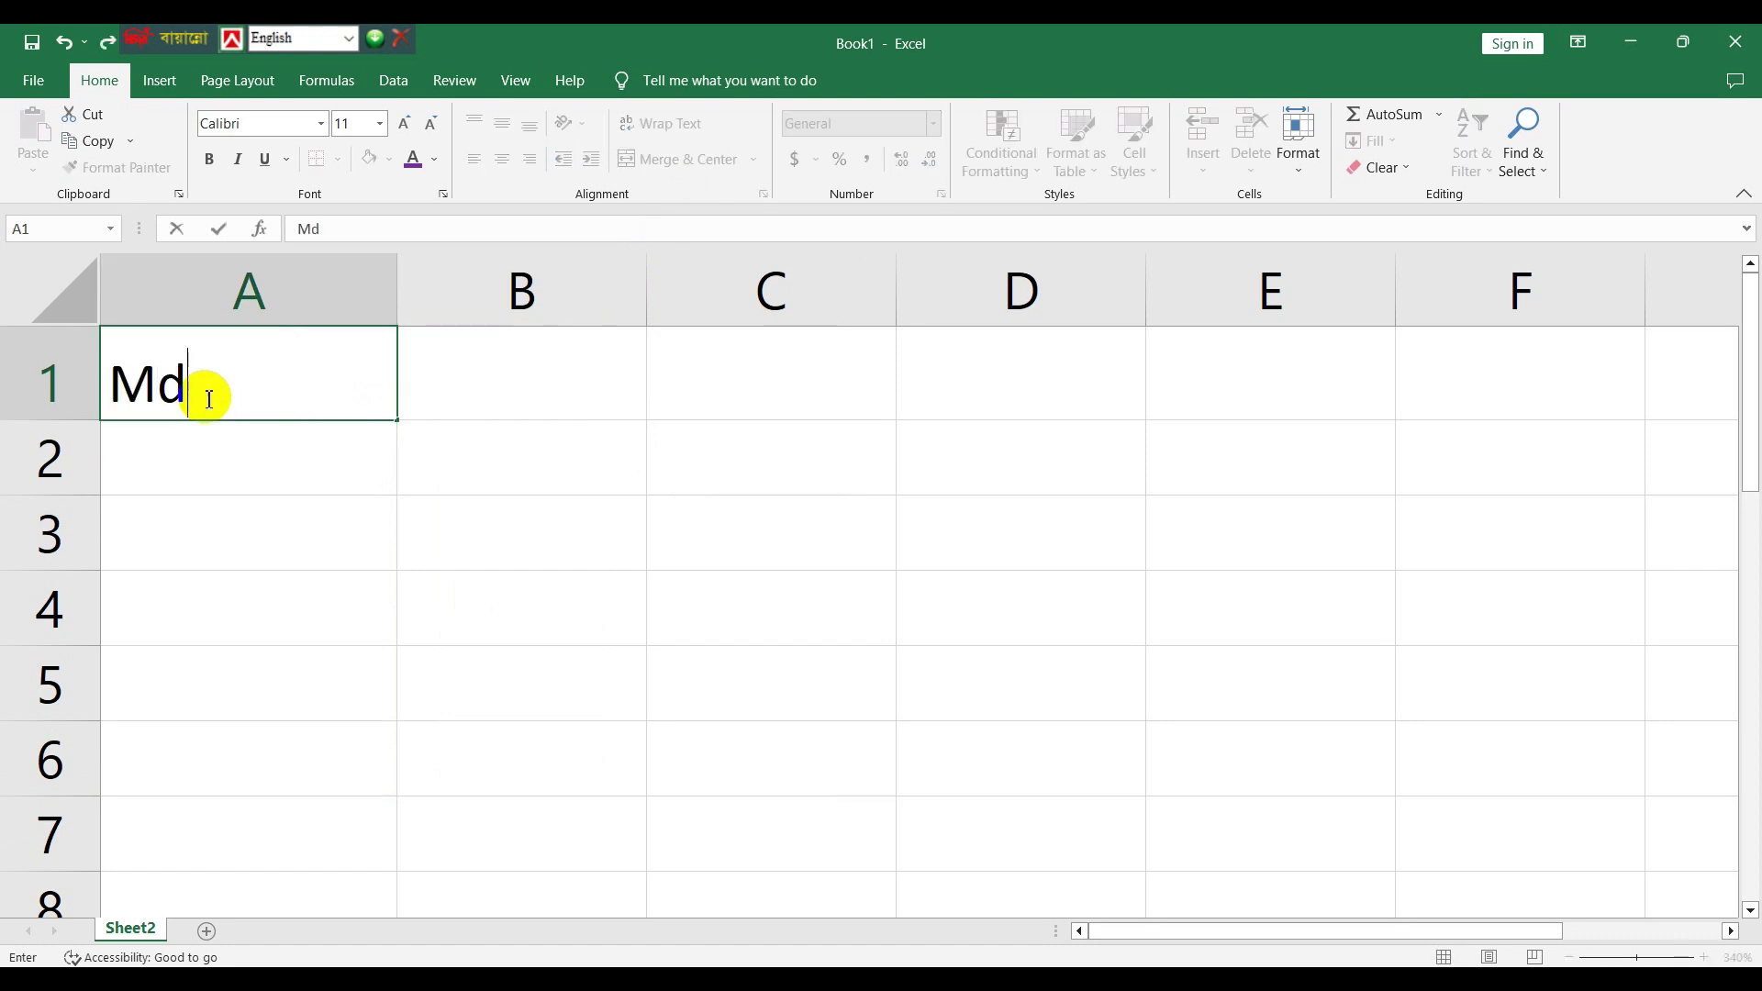
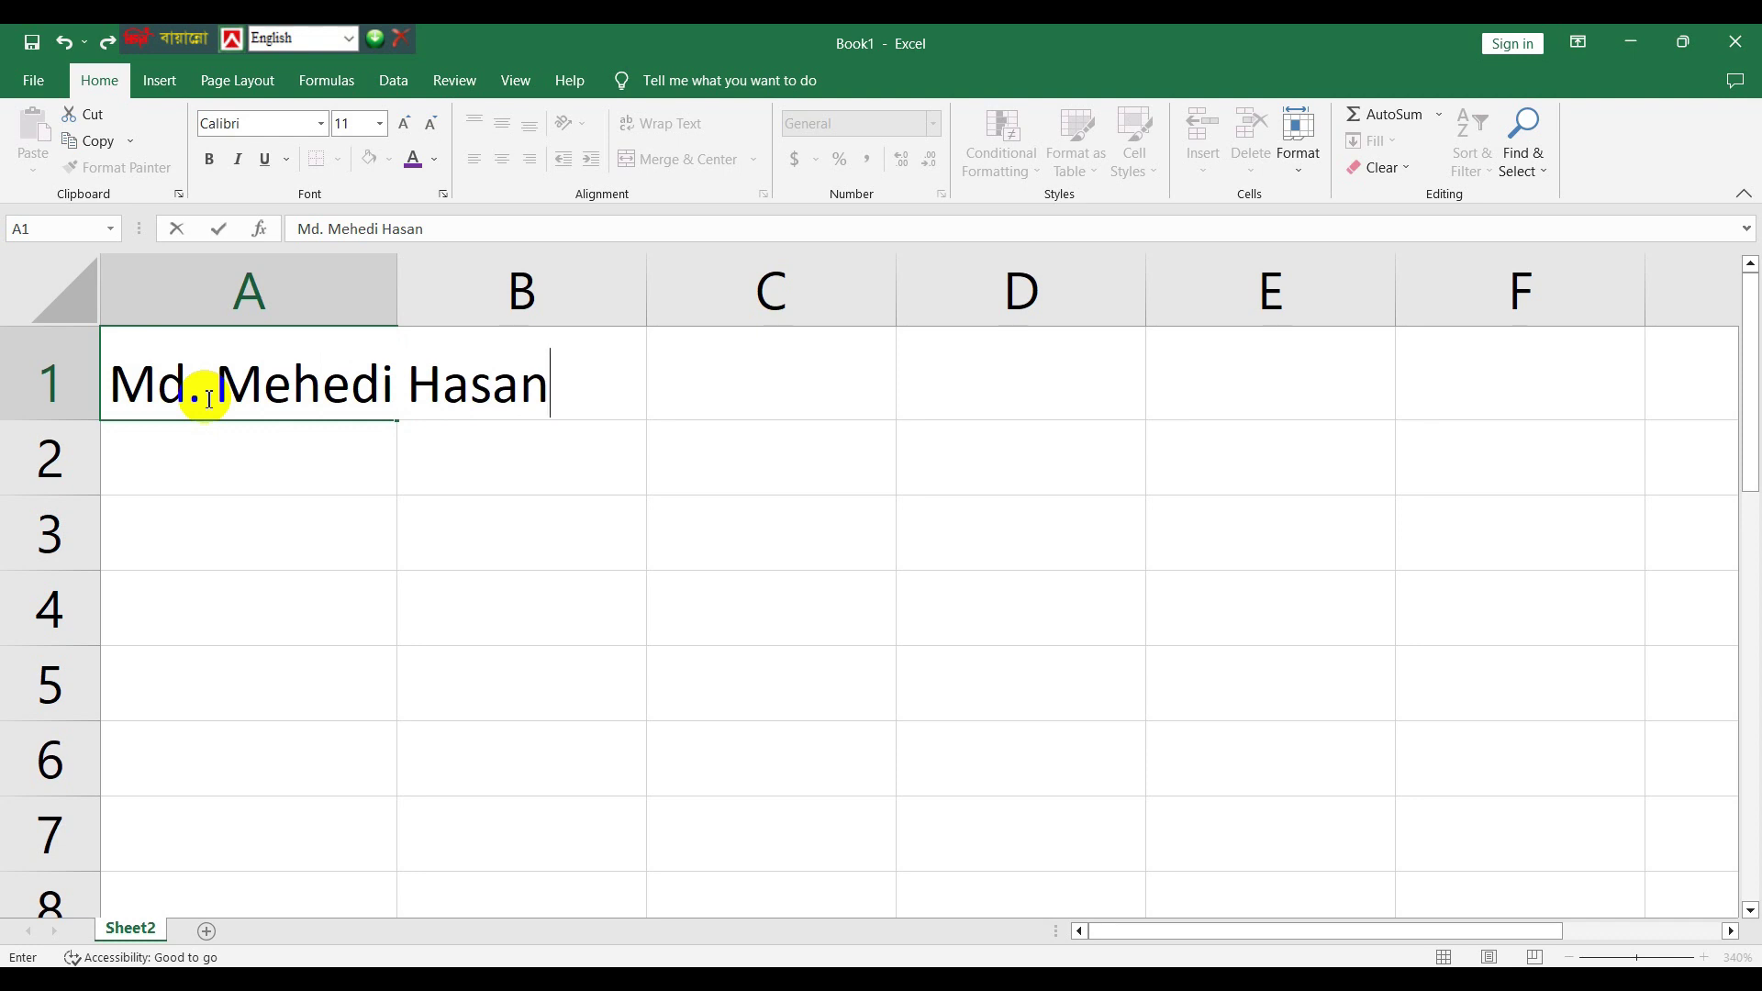
left_click(659, 507)
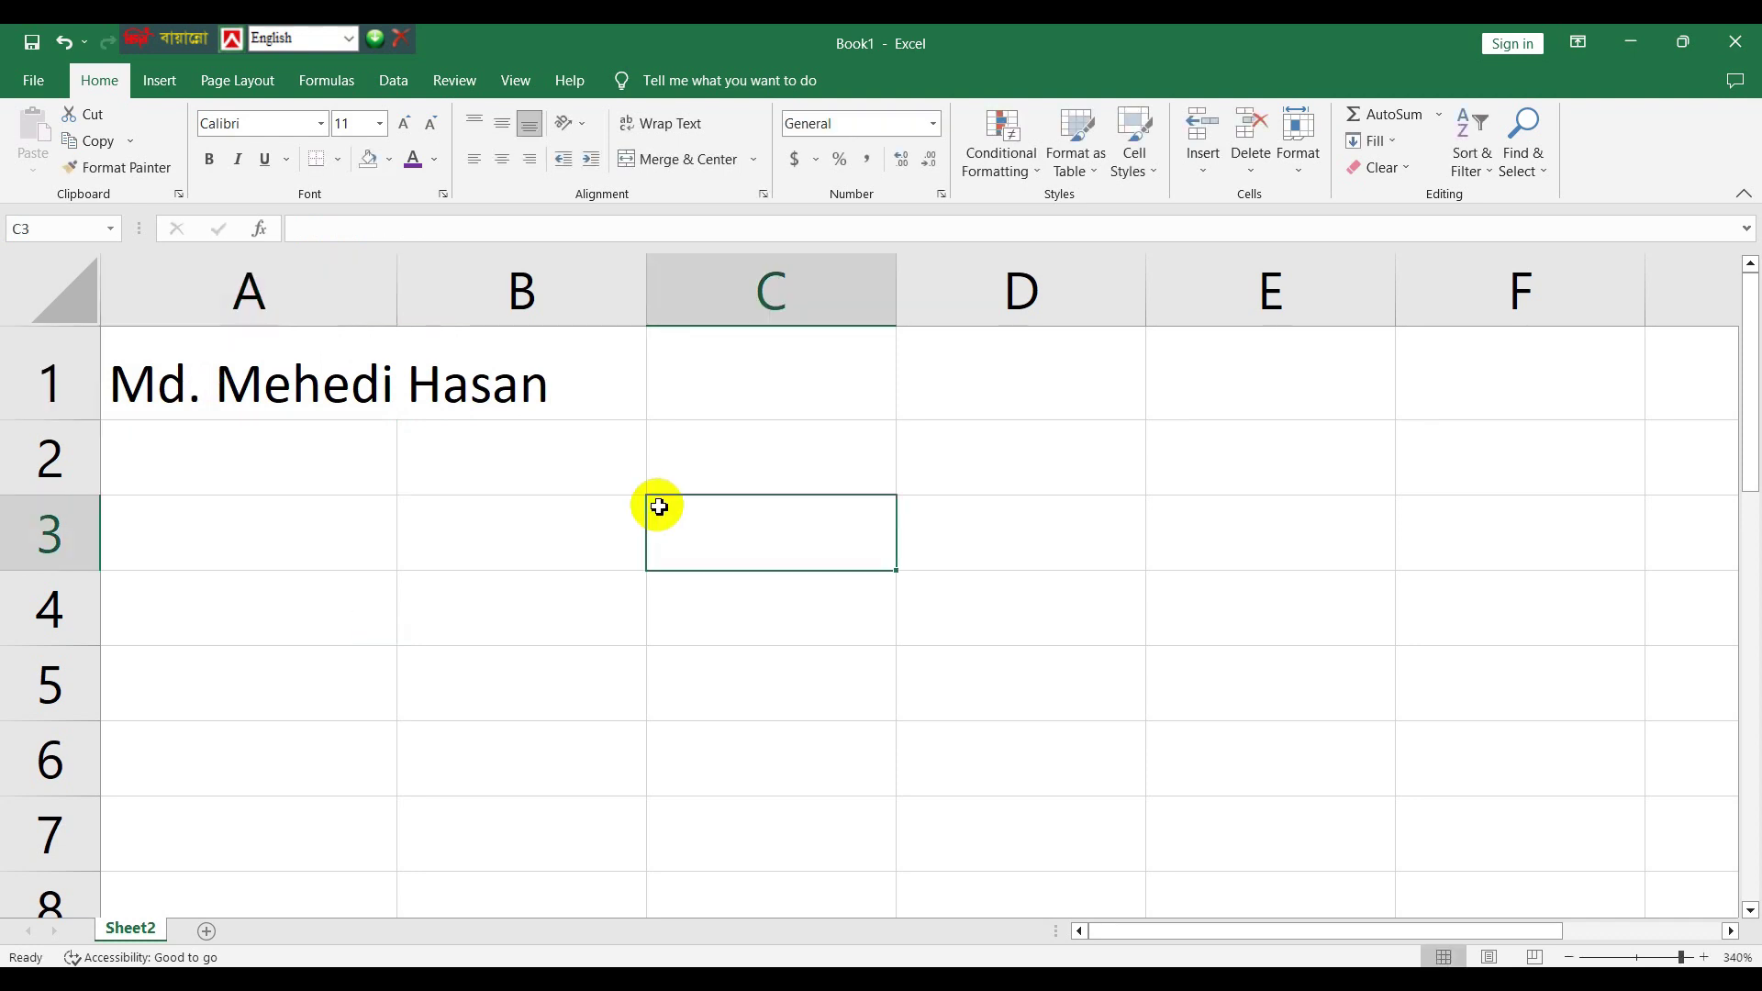
left_click(267, 371)
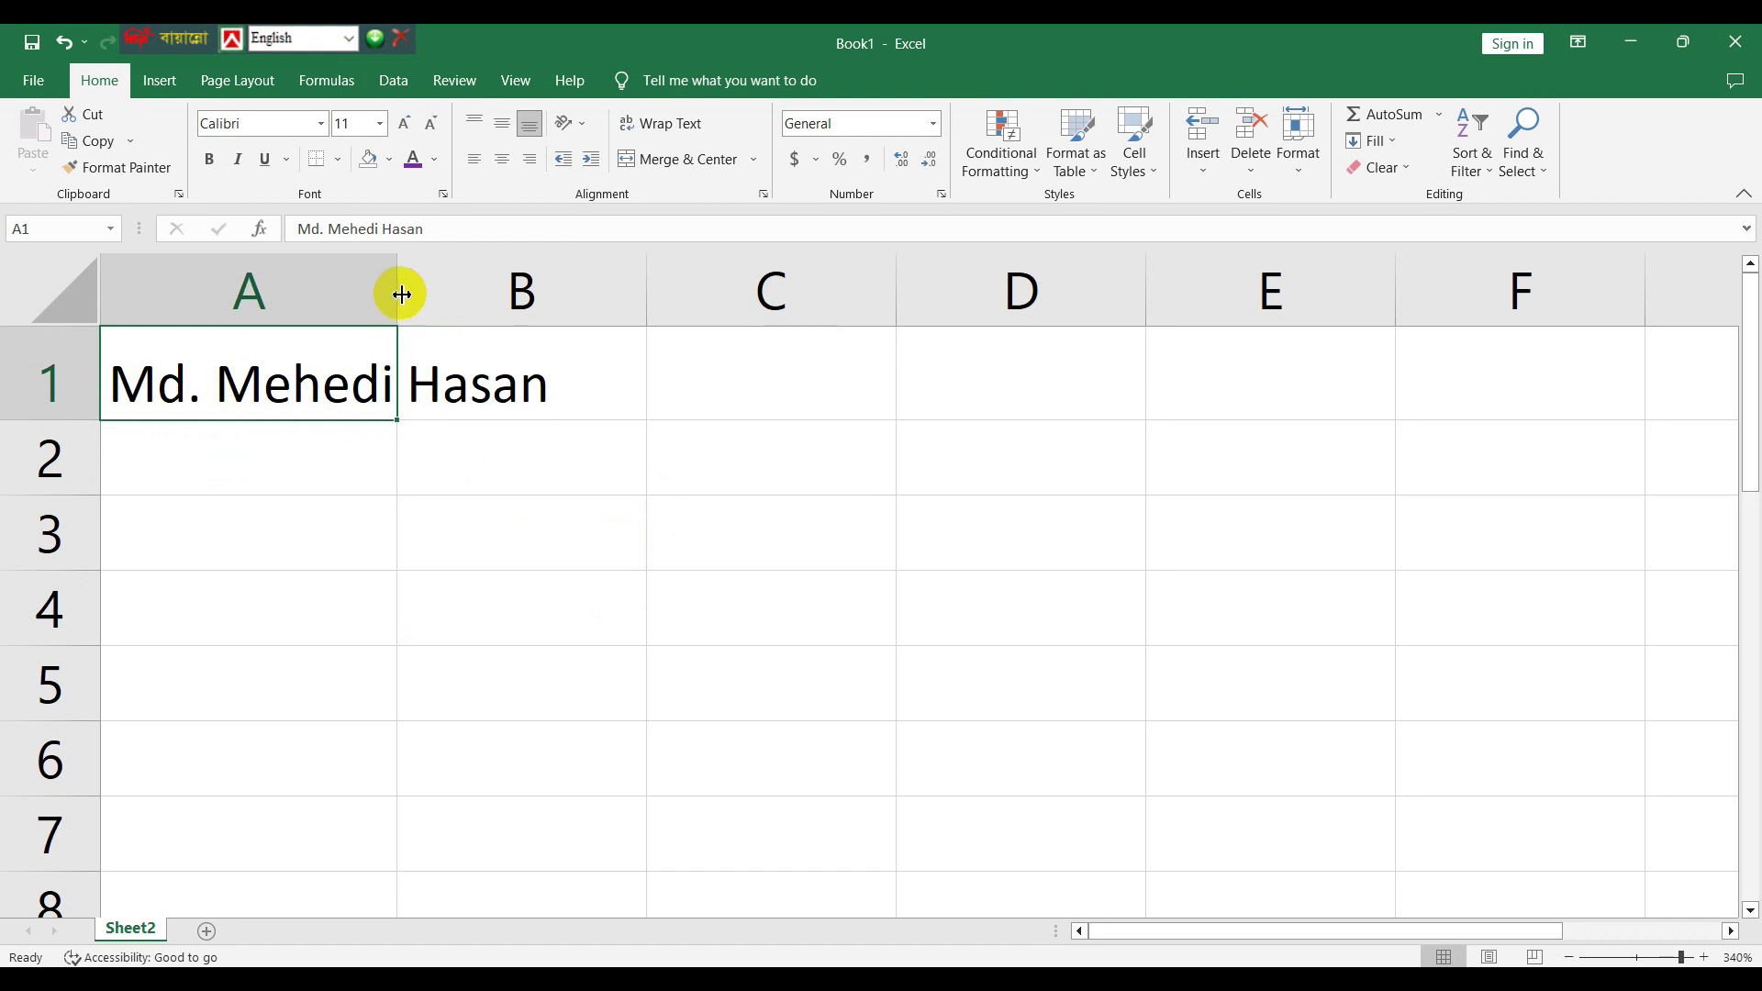
- Try wrapping A1's name, then leave column A narrow, row 1 taller and wrapping off
left_click_drag(396, 273, 570, 285)
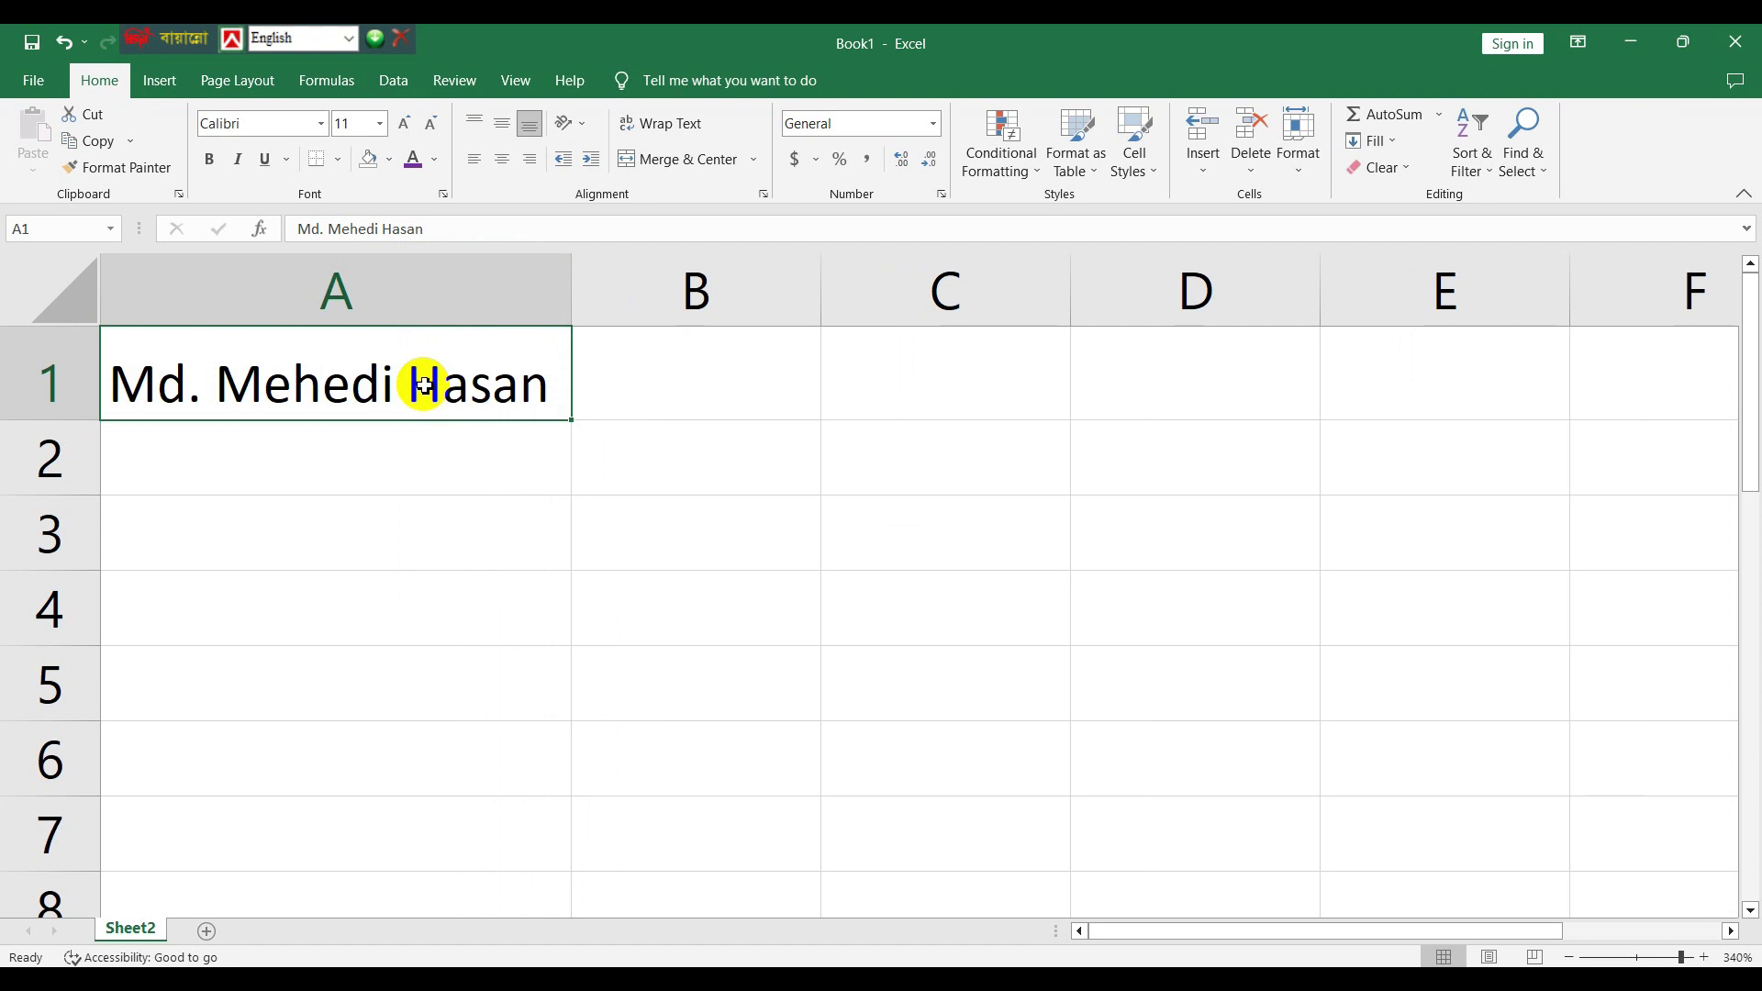
left_click(677, 128)
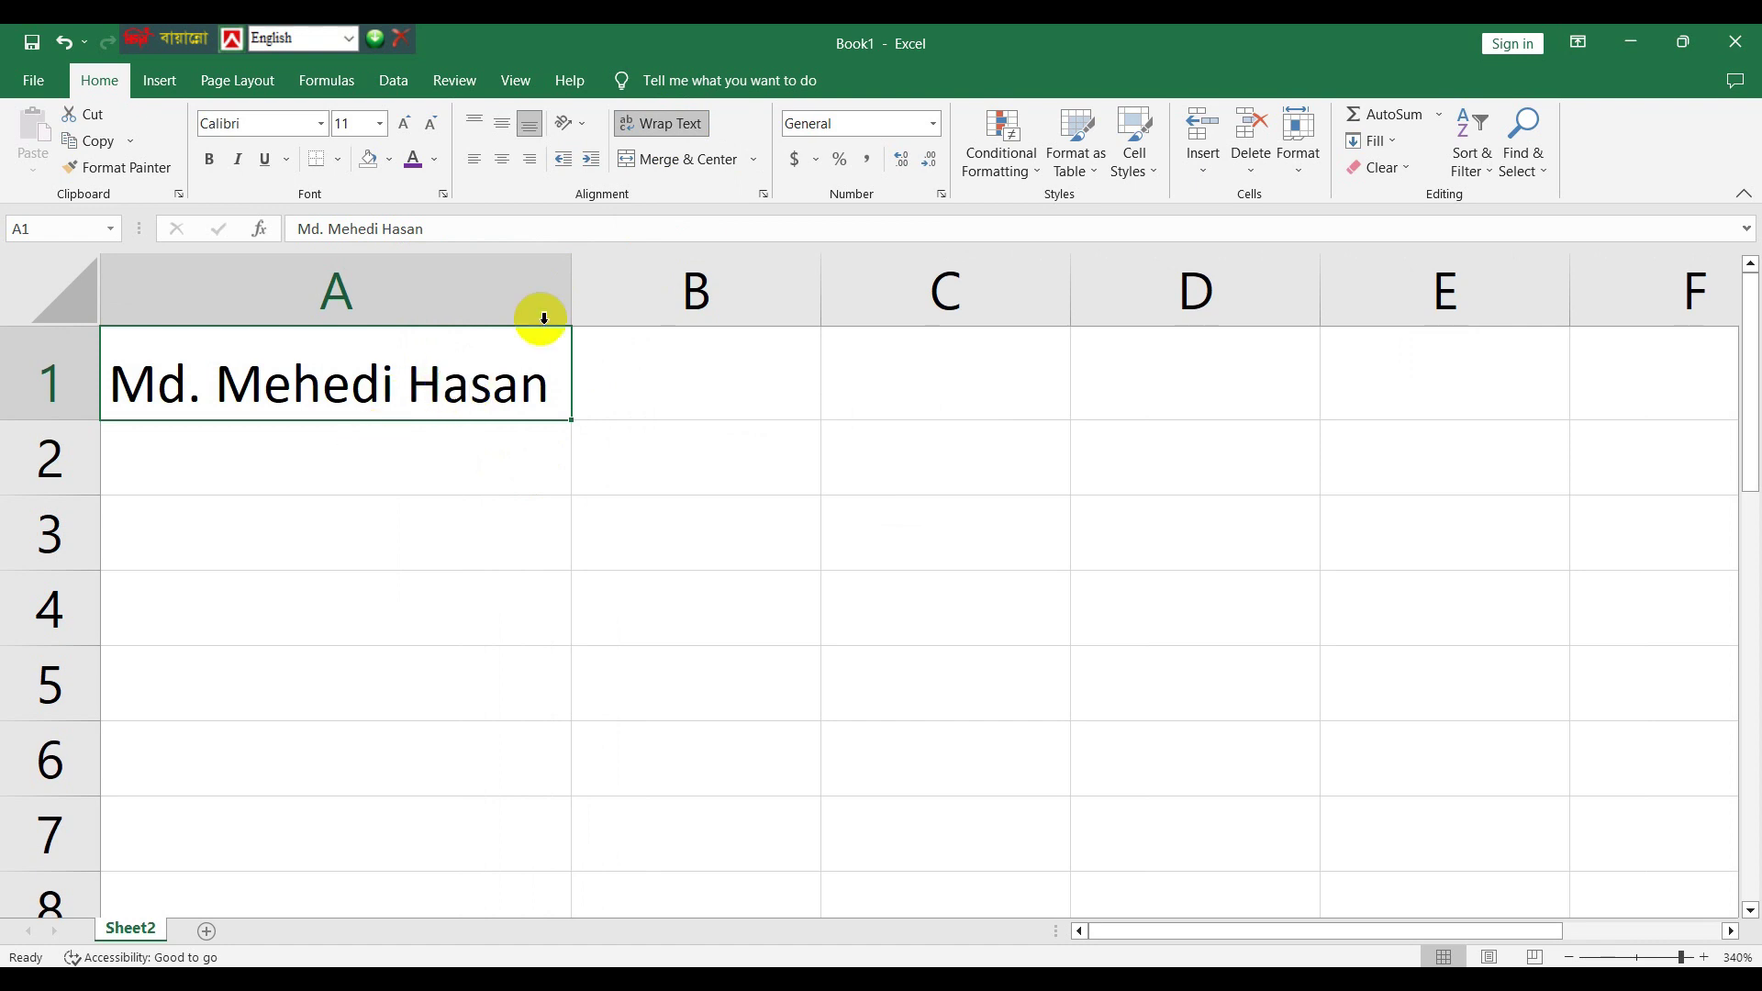
left_click_drag(569, 272, 410, 276)
left_click_drag(417, 274, 416, 273)
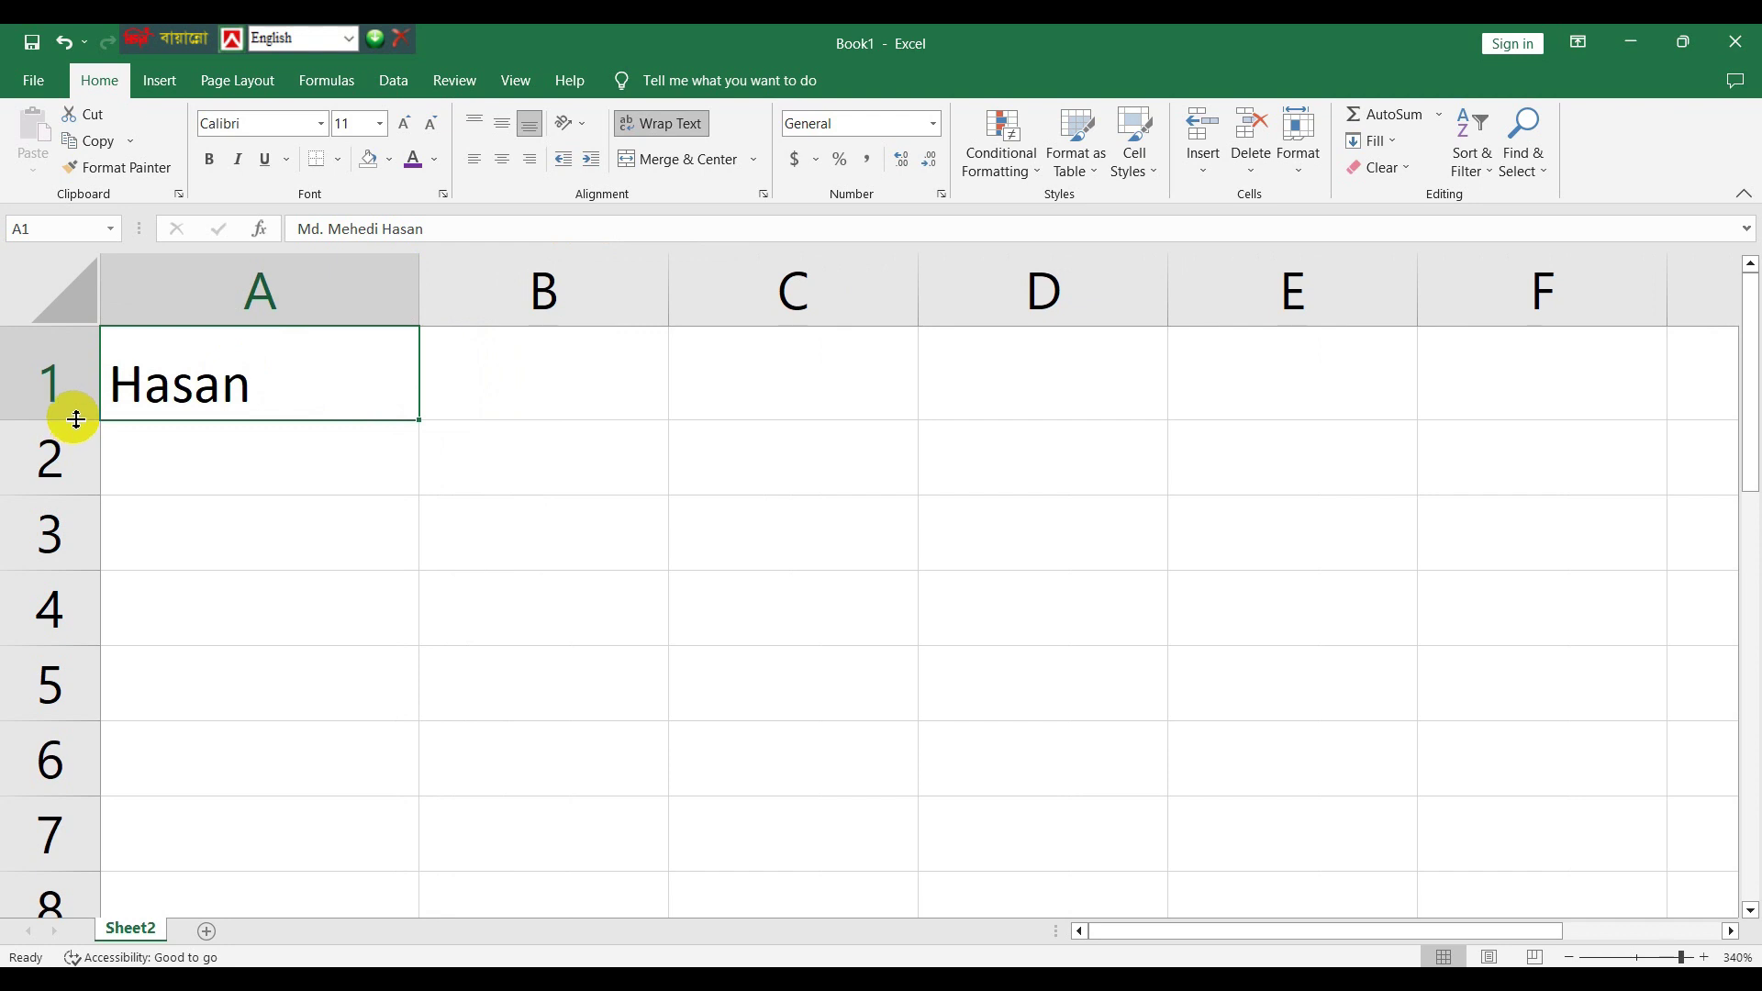
left_click_drag(74, 422, 79, 472)
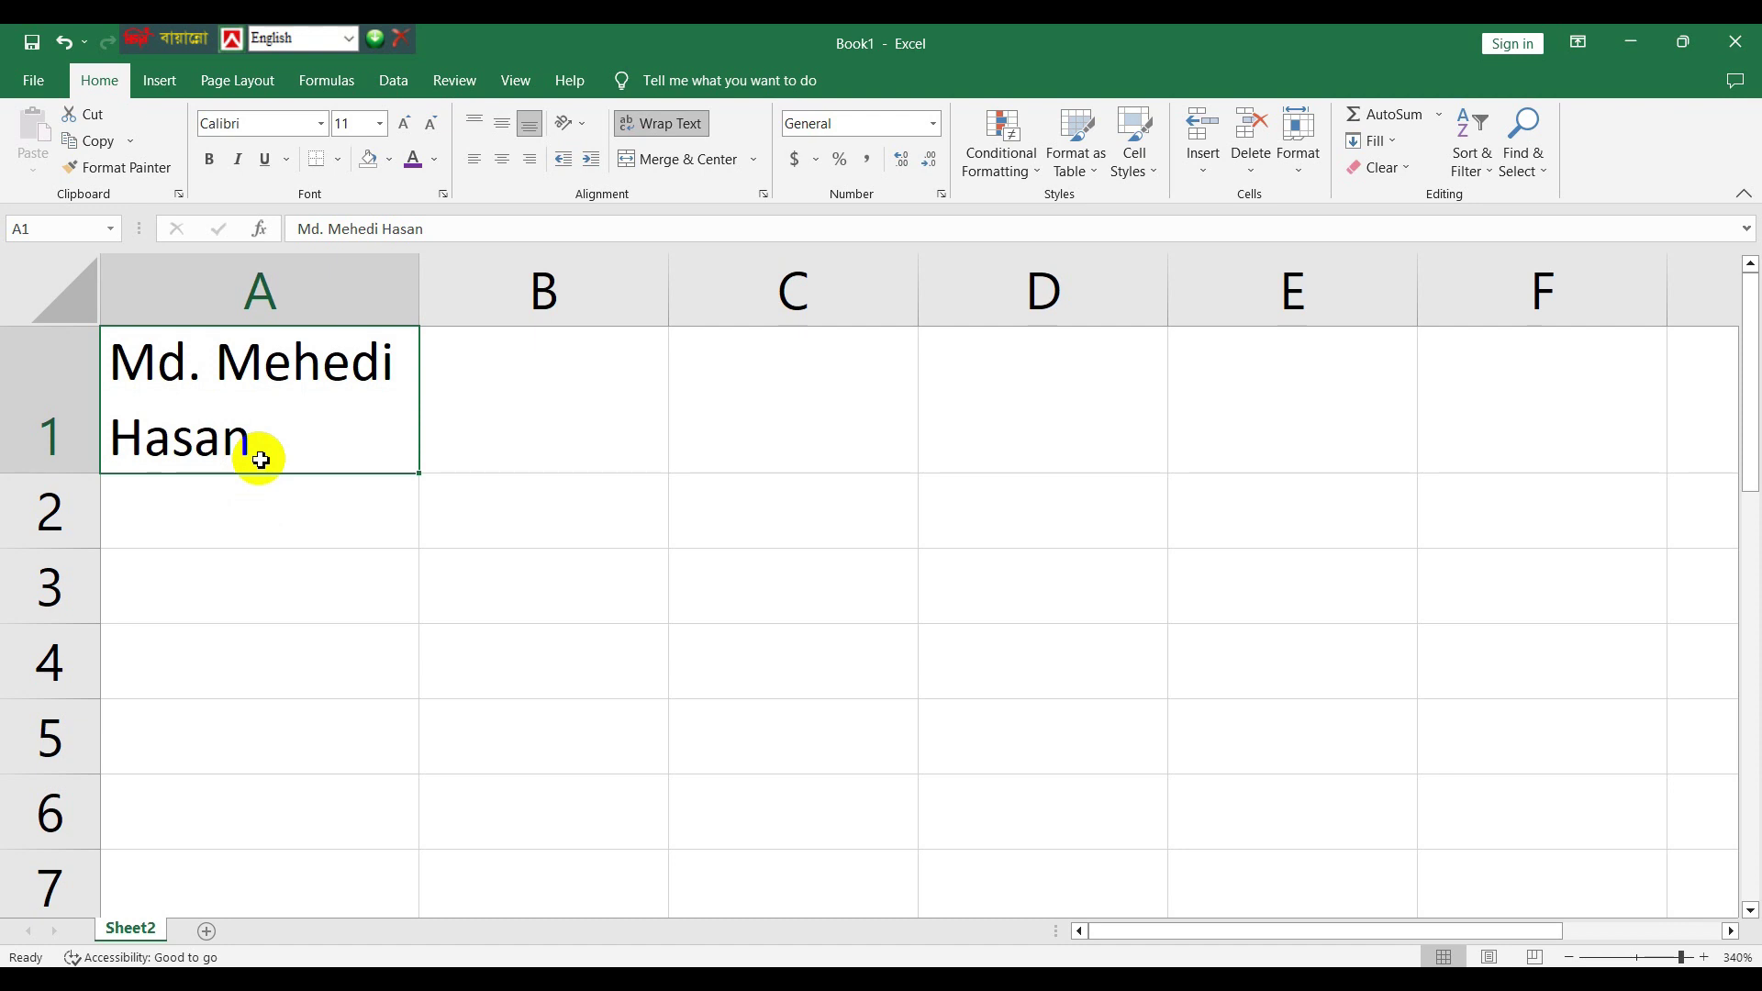
left_click(672, 121)
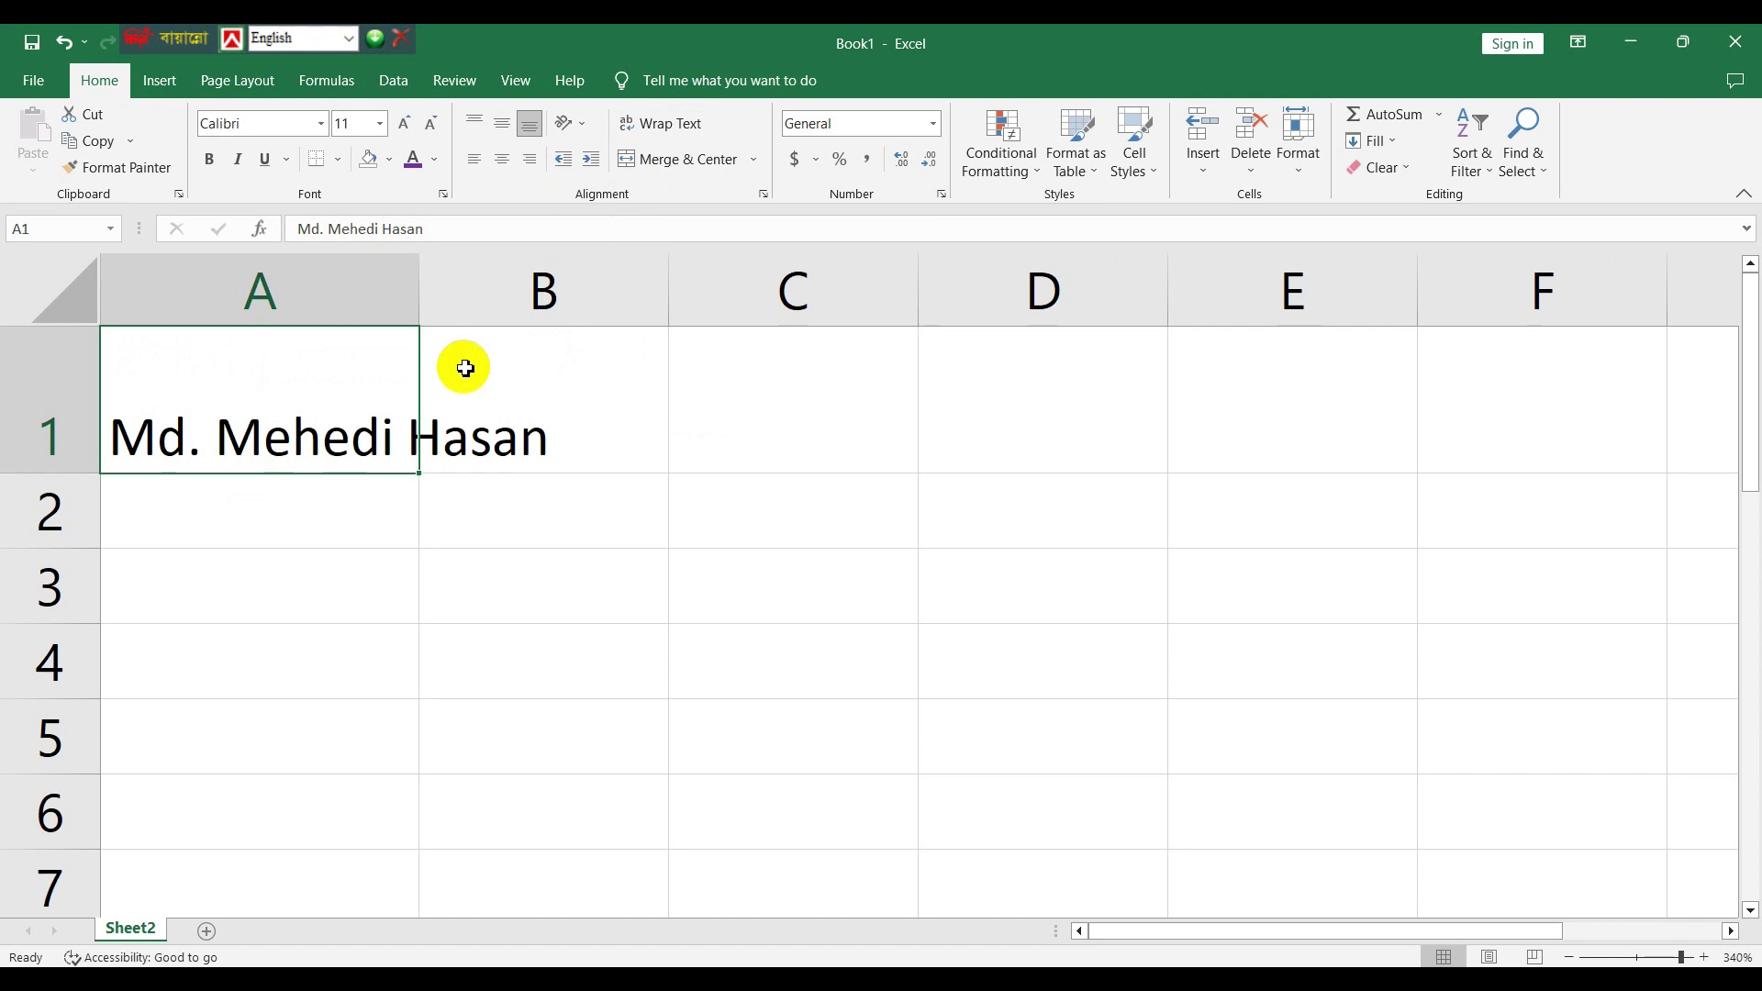
- Widen column A until the full name in A1 fits on one line
left_click_drag(417, 279, 560, 285)
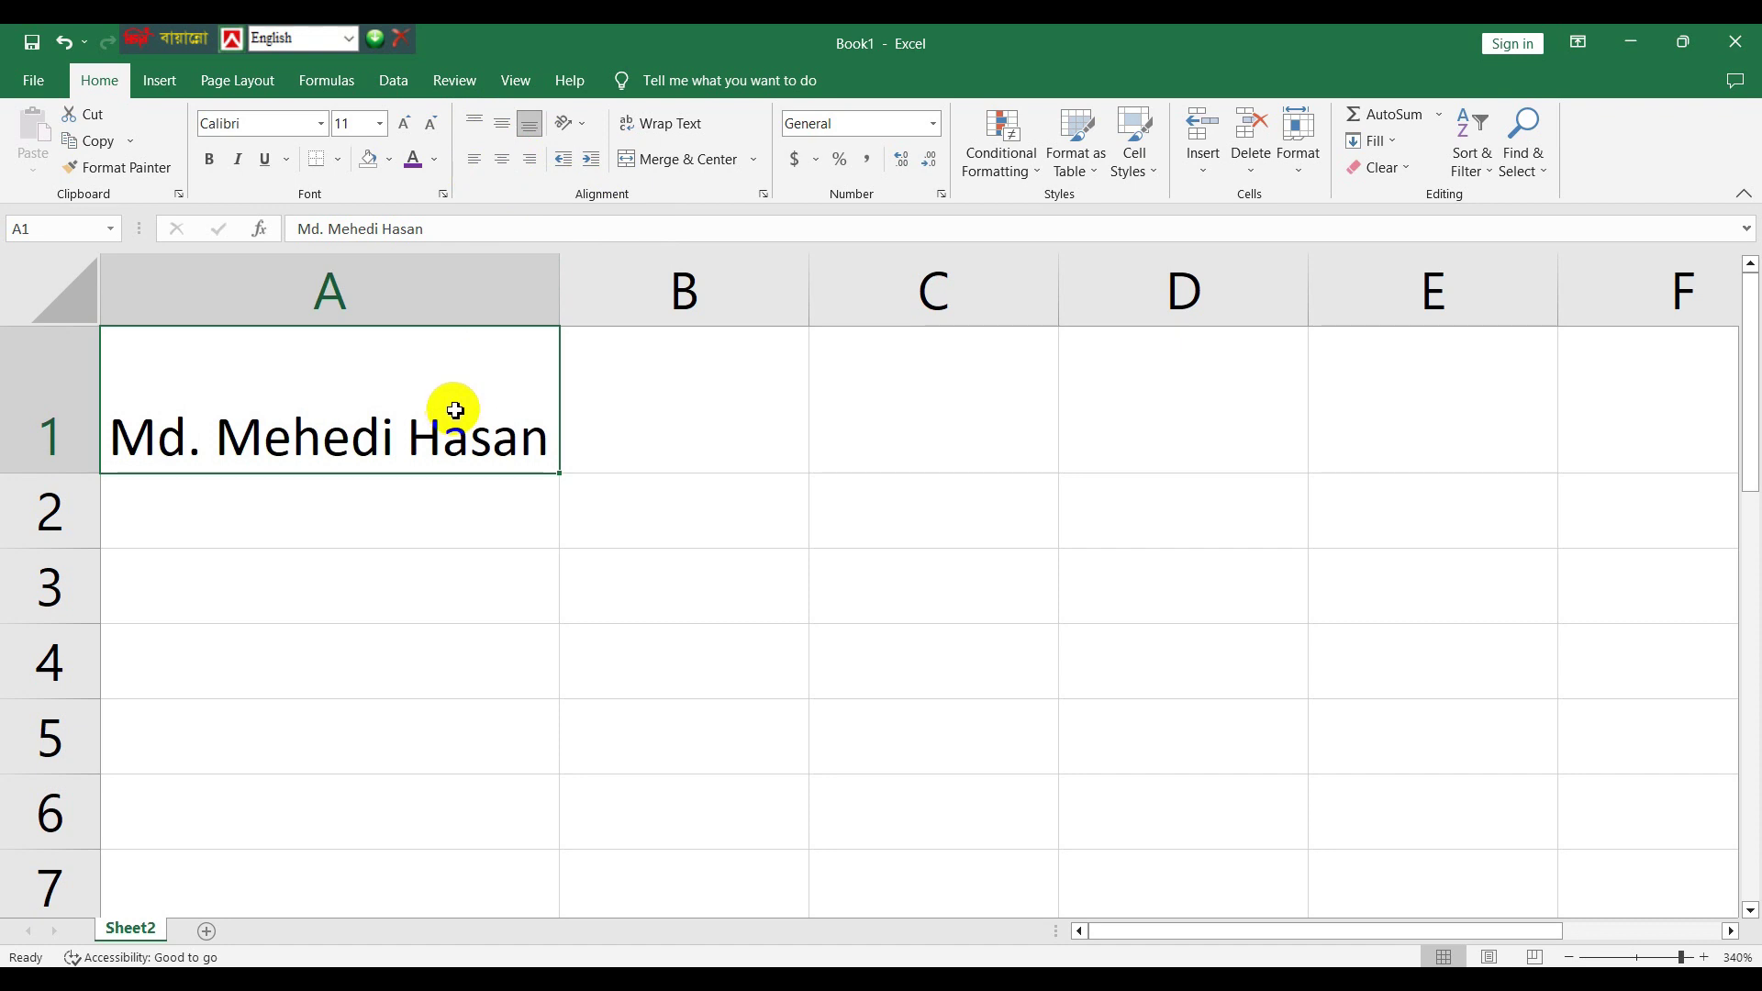
- Try top, middle and bottom vertical alignment on A1, settling on top
left_click(481, 135)
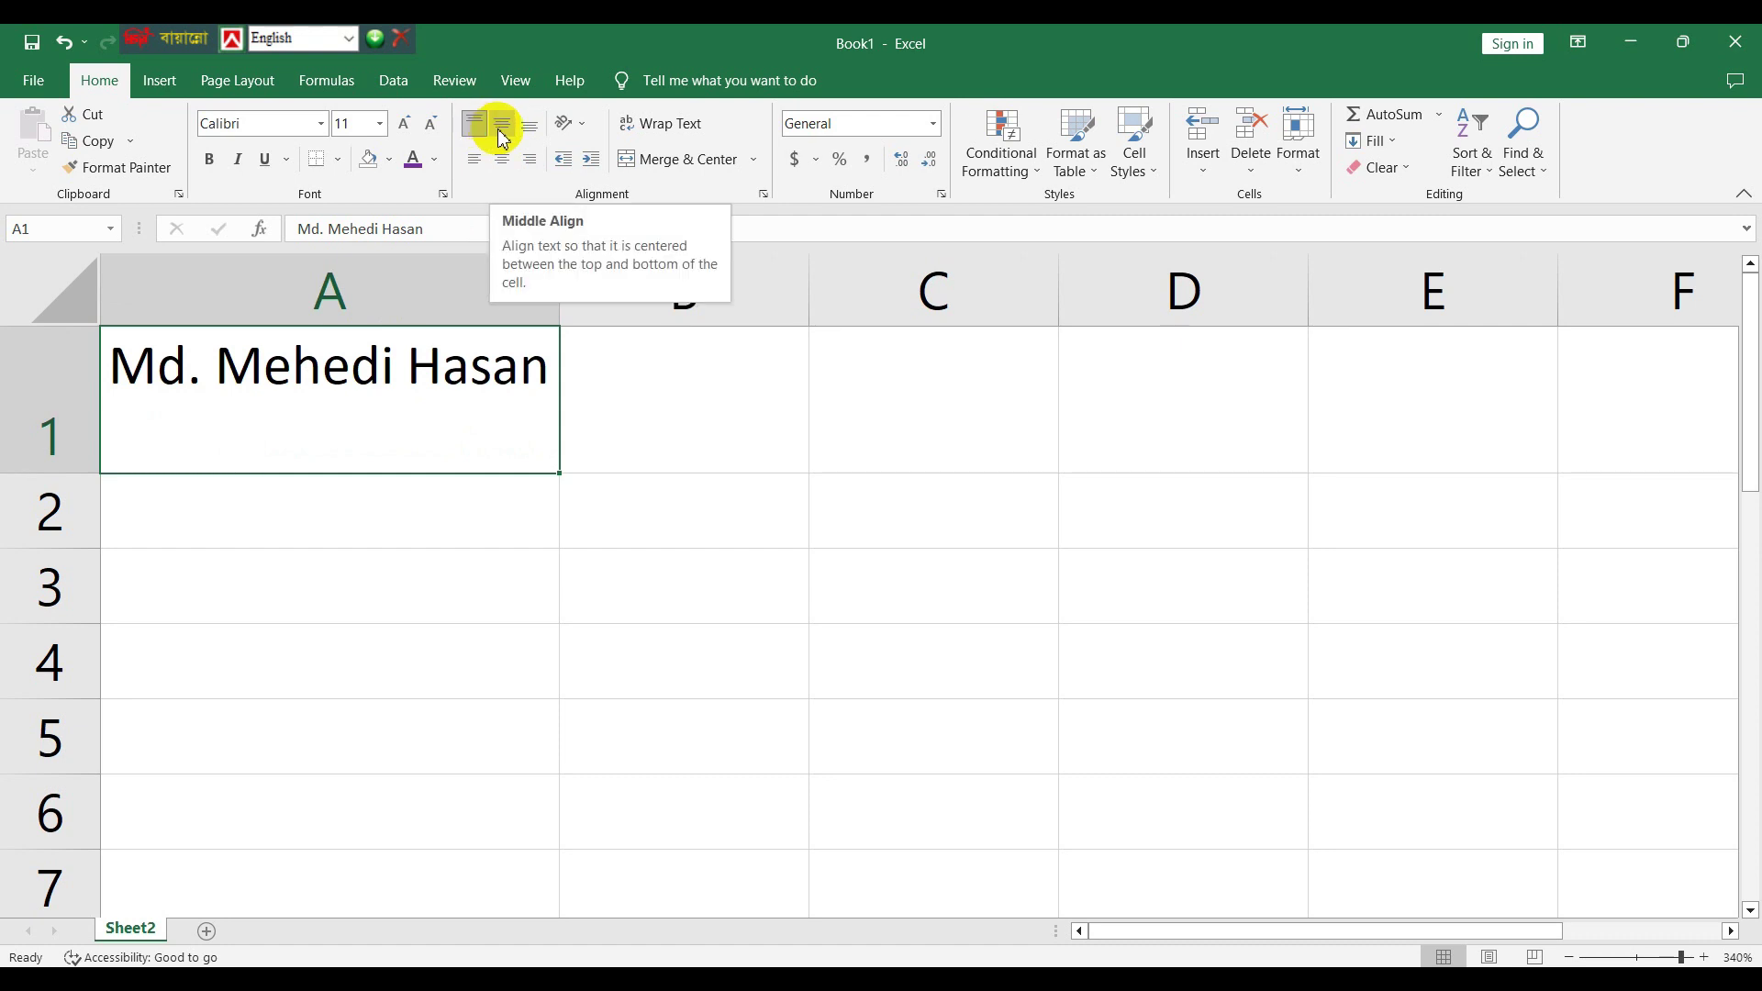
left_click(503, 139)
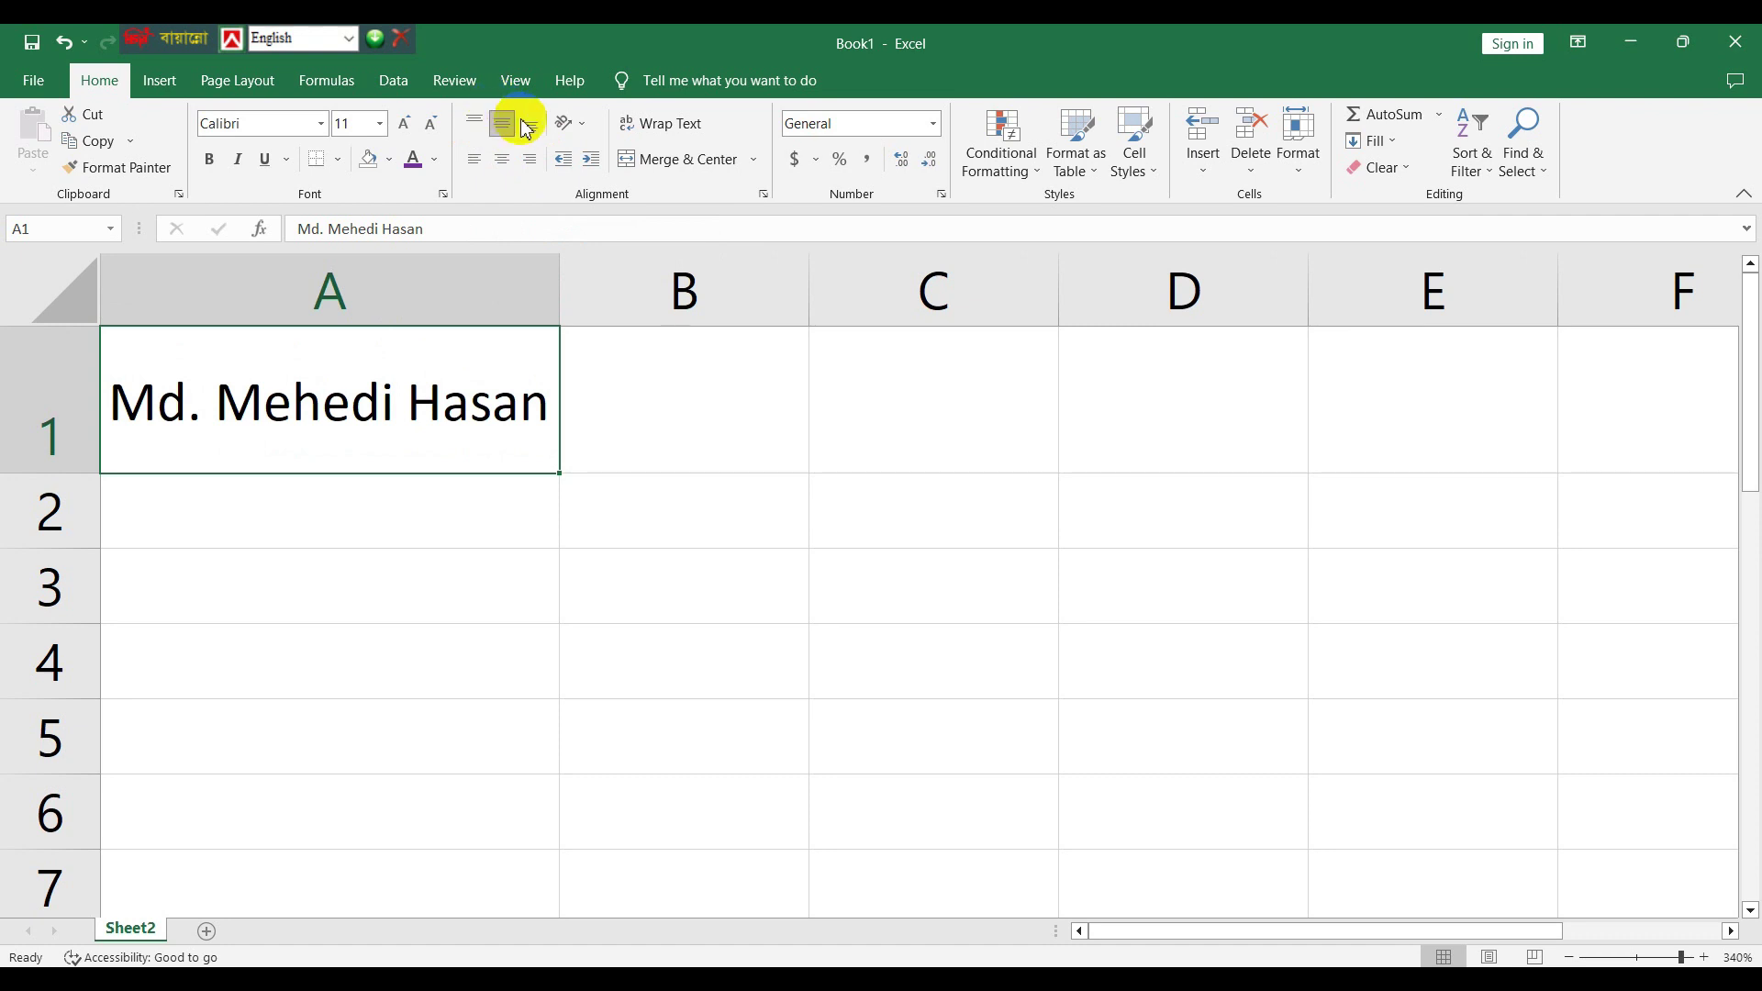
left_click(528, 131)
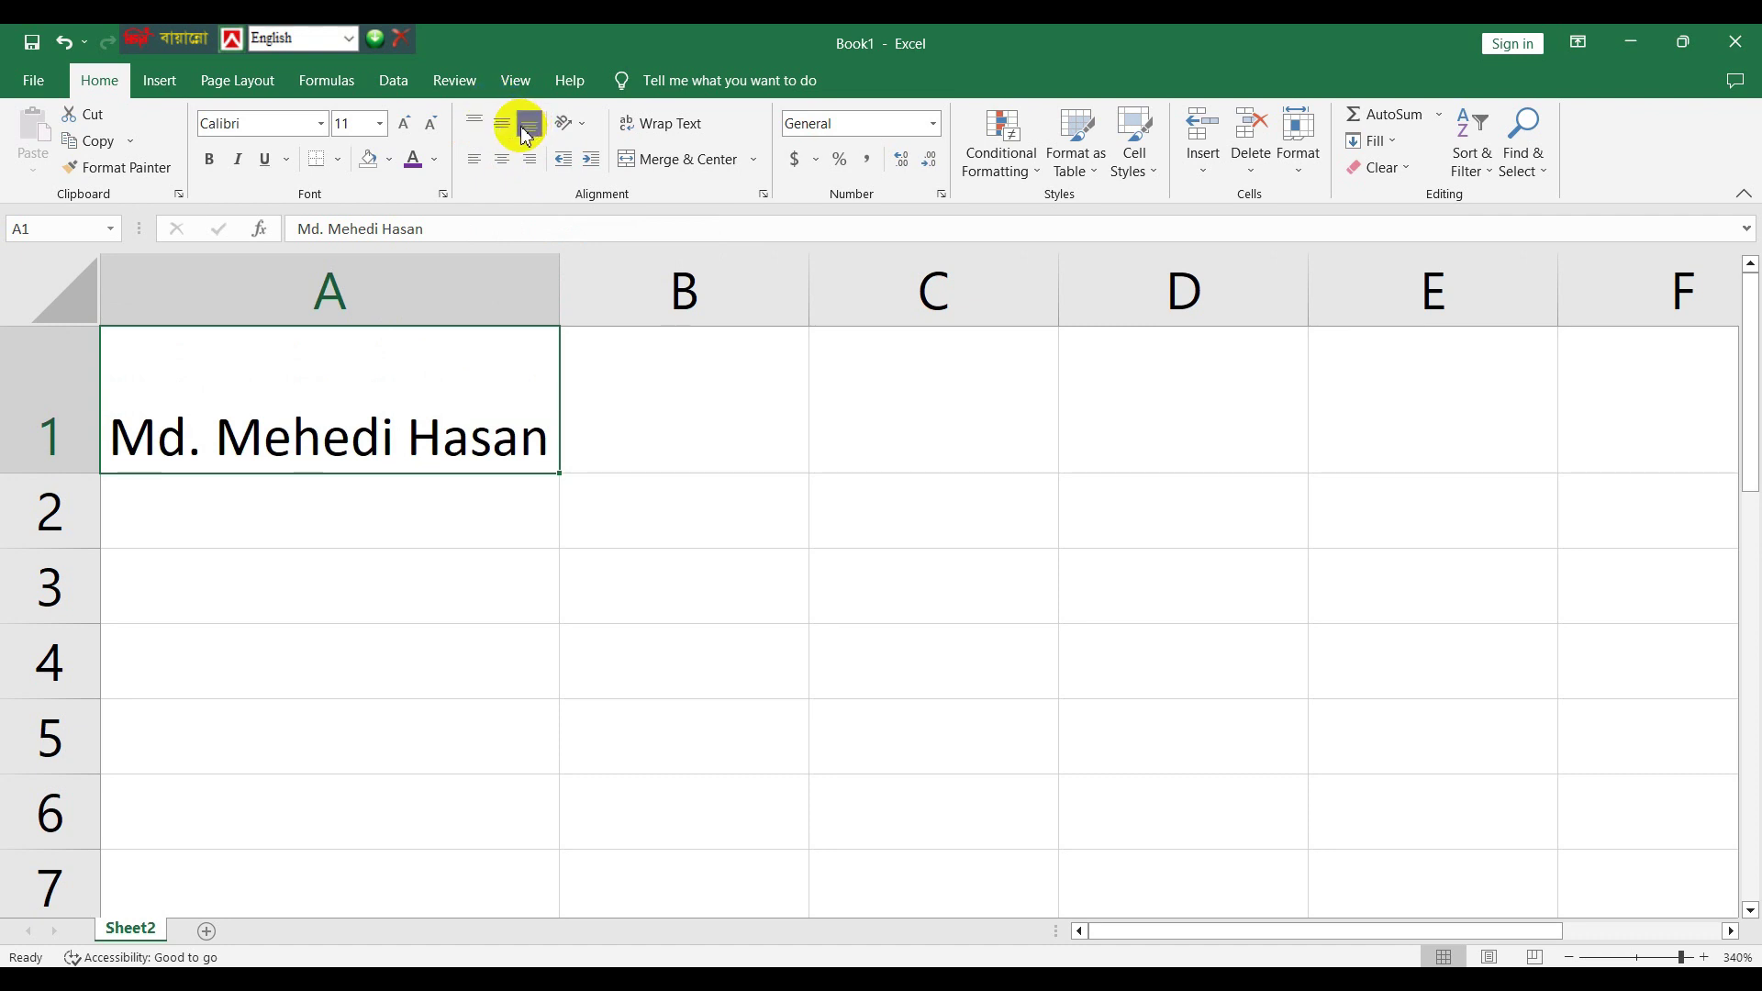
left_click(475, 127)
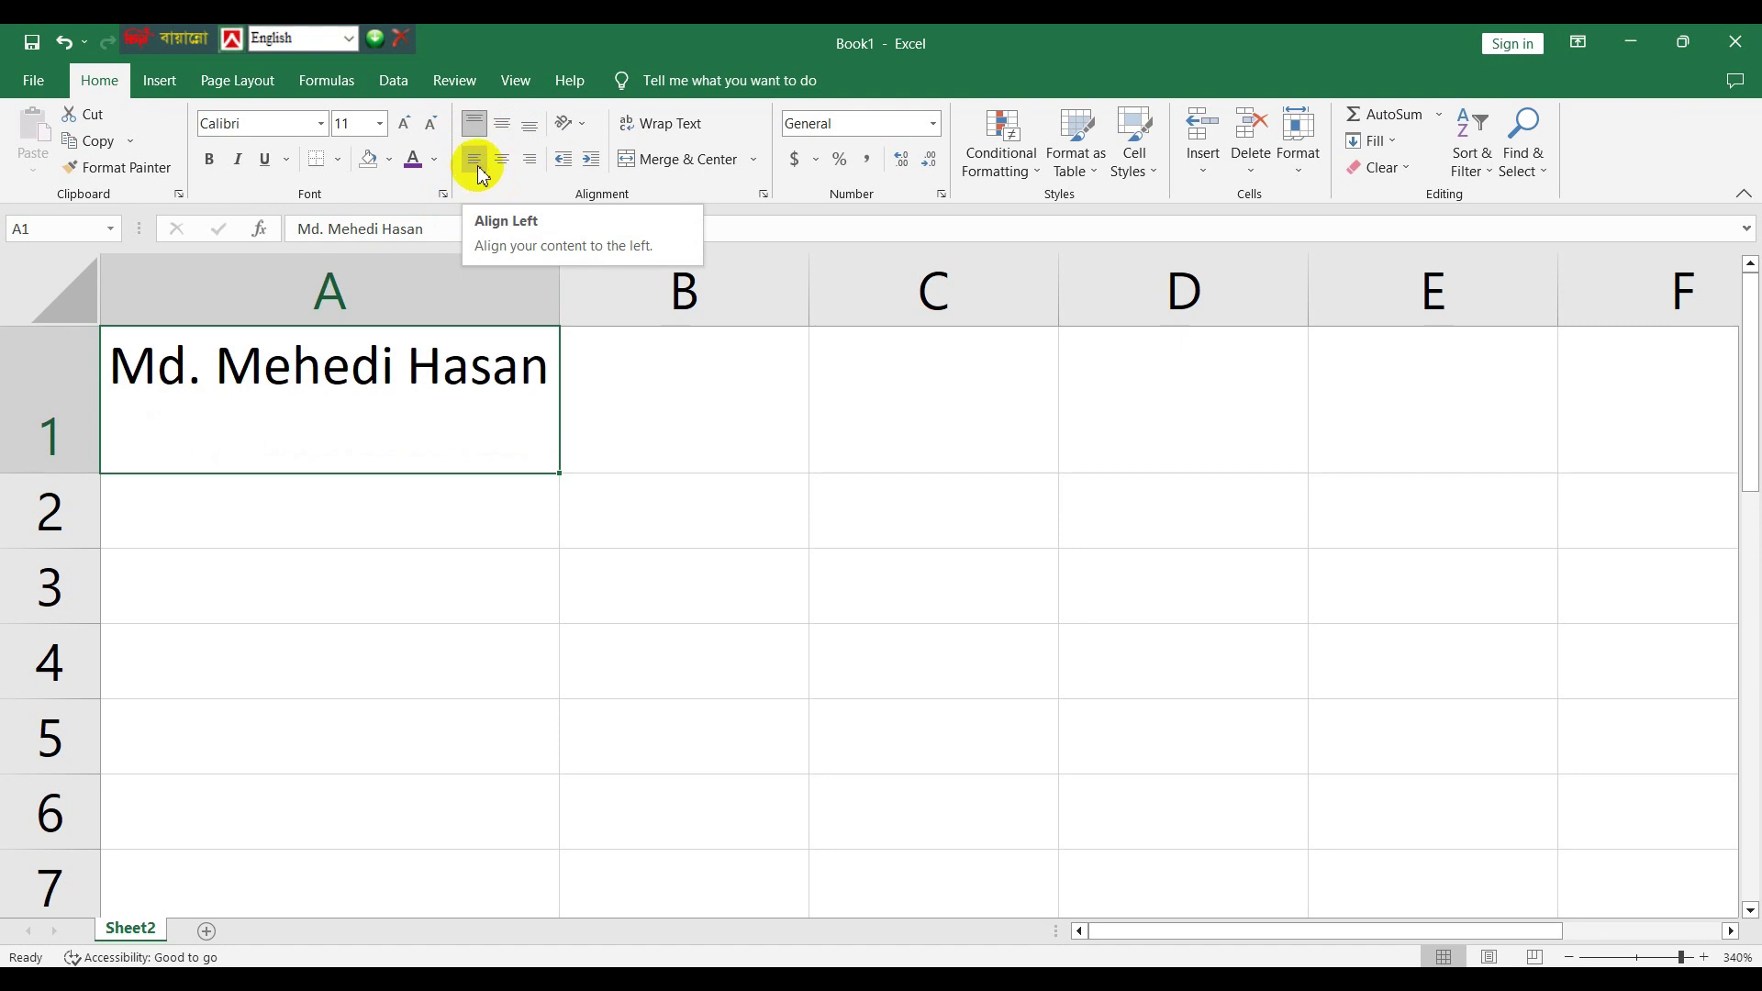
- Widen column A slightly and right-align the name in A1 after trying left and center
left_click(477, 165)
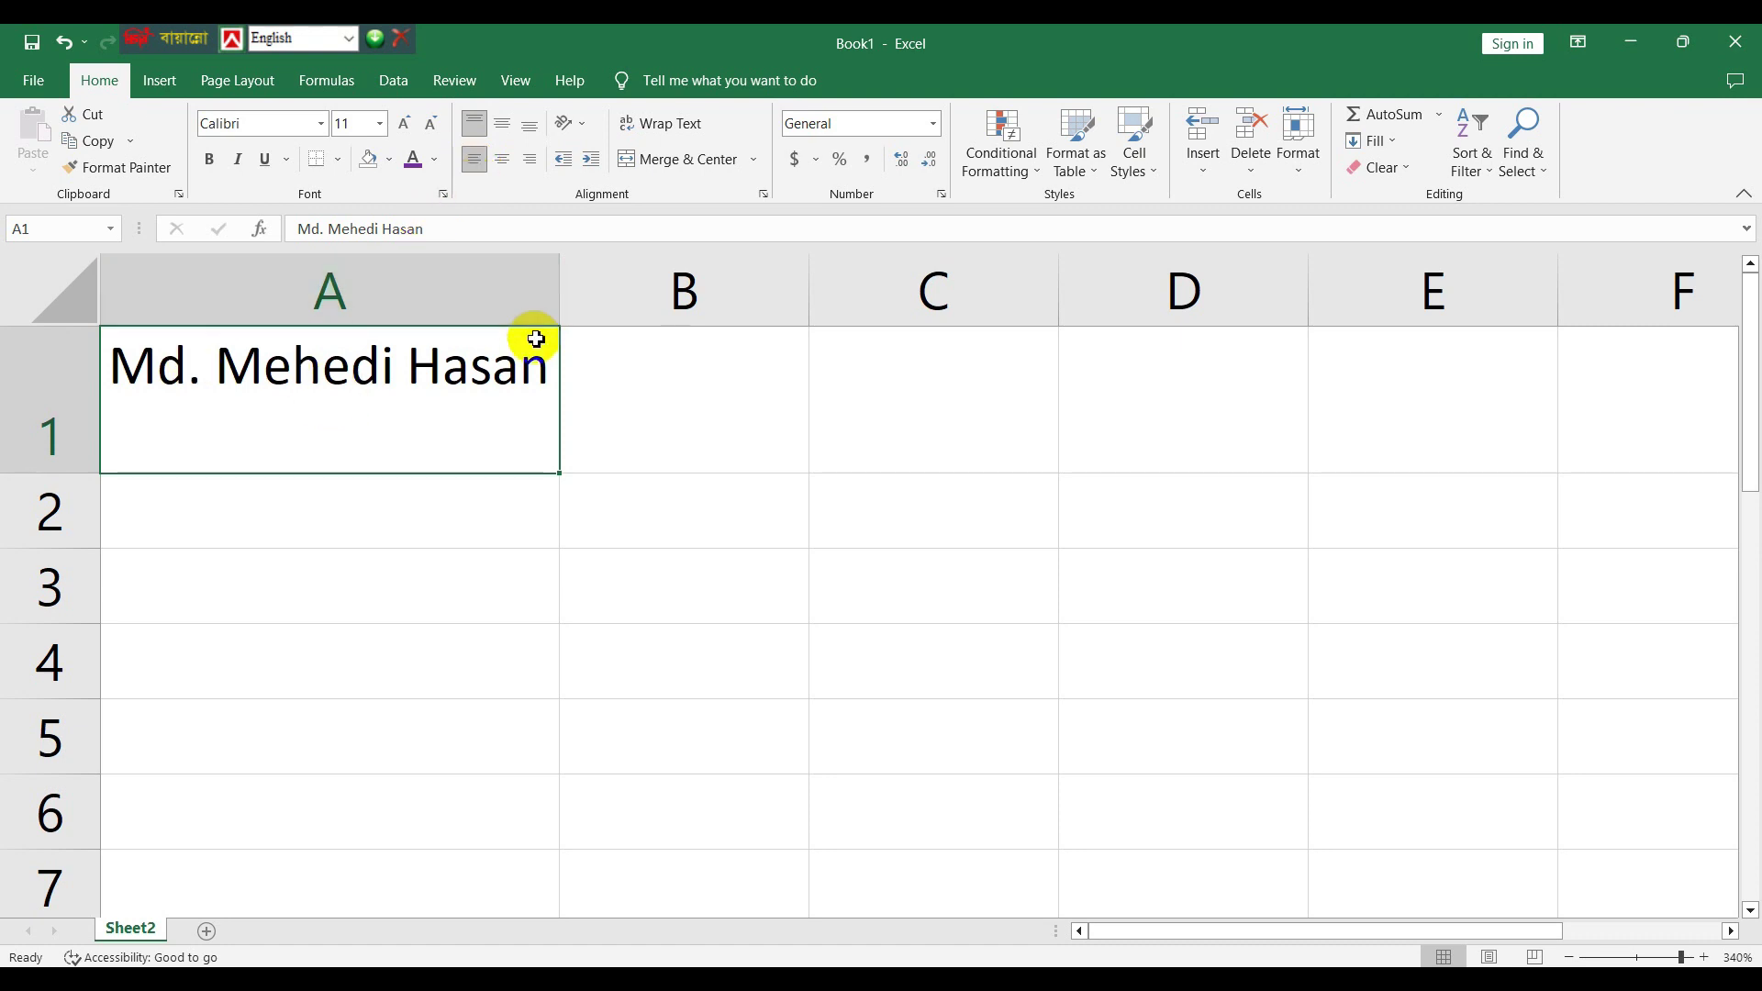
left_click_drag(562, 266, 653, 265)
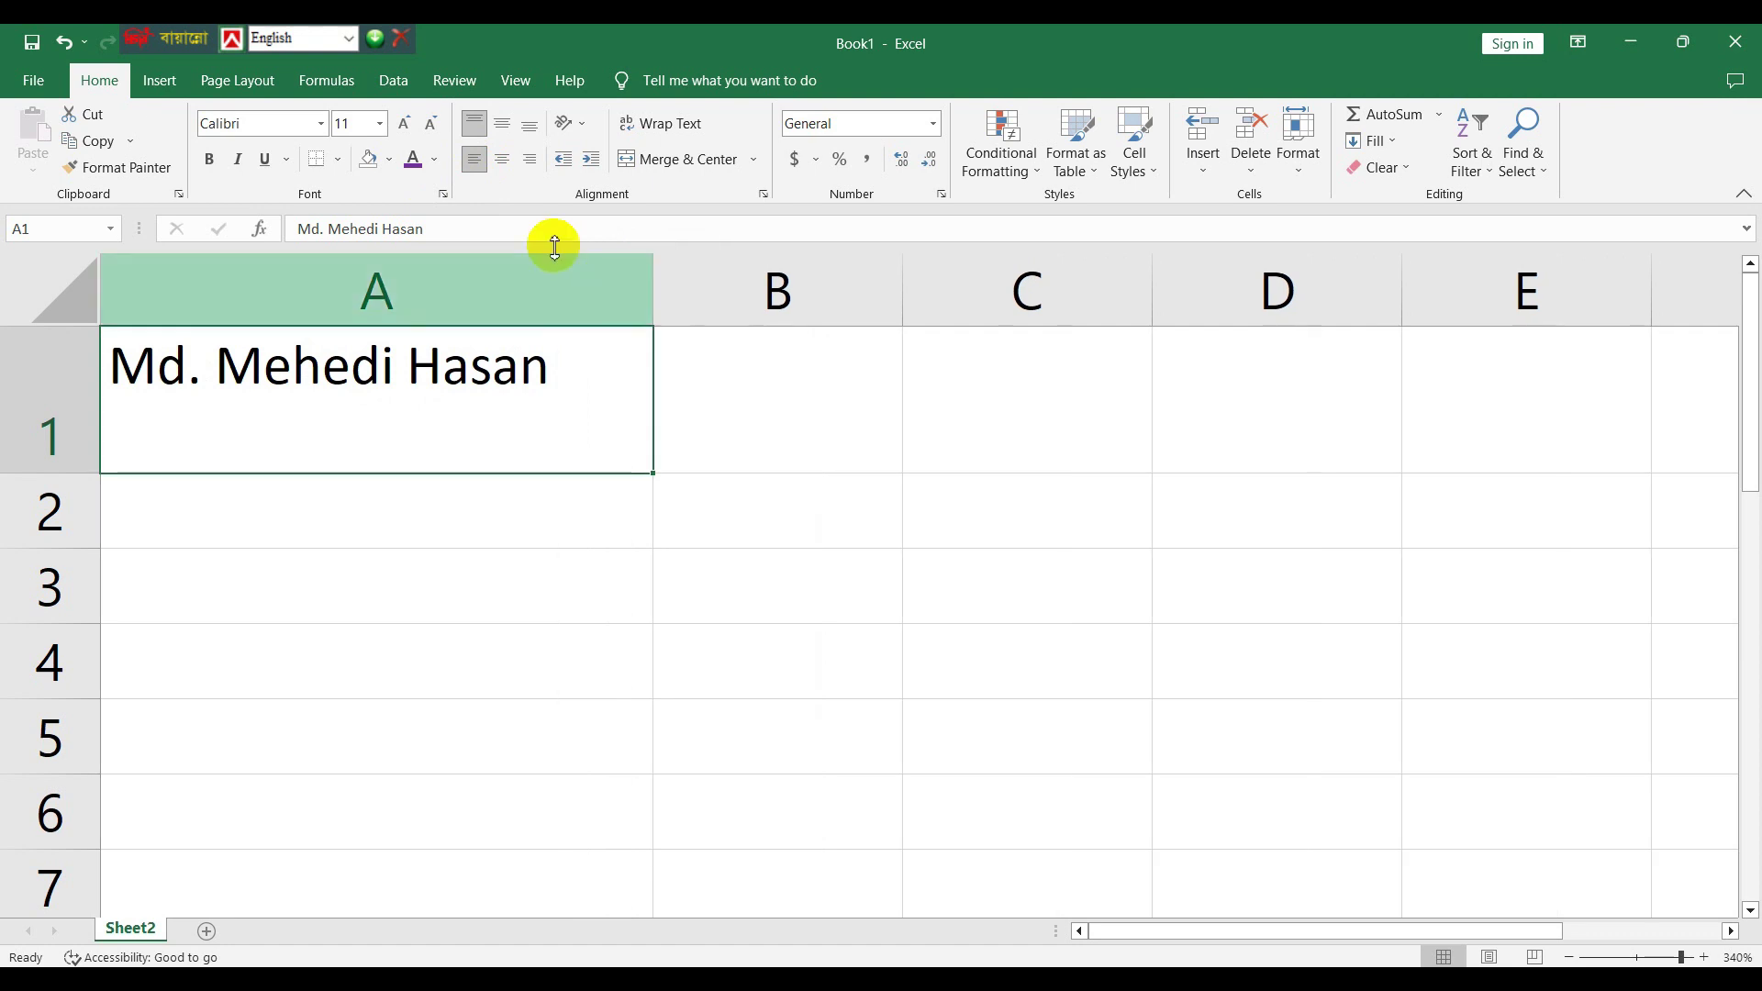
left_click(509, 170)
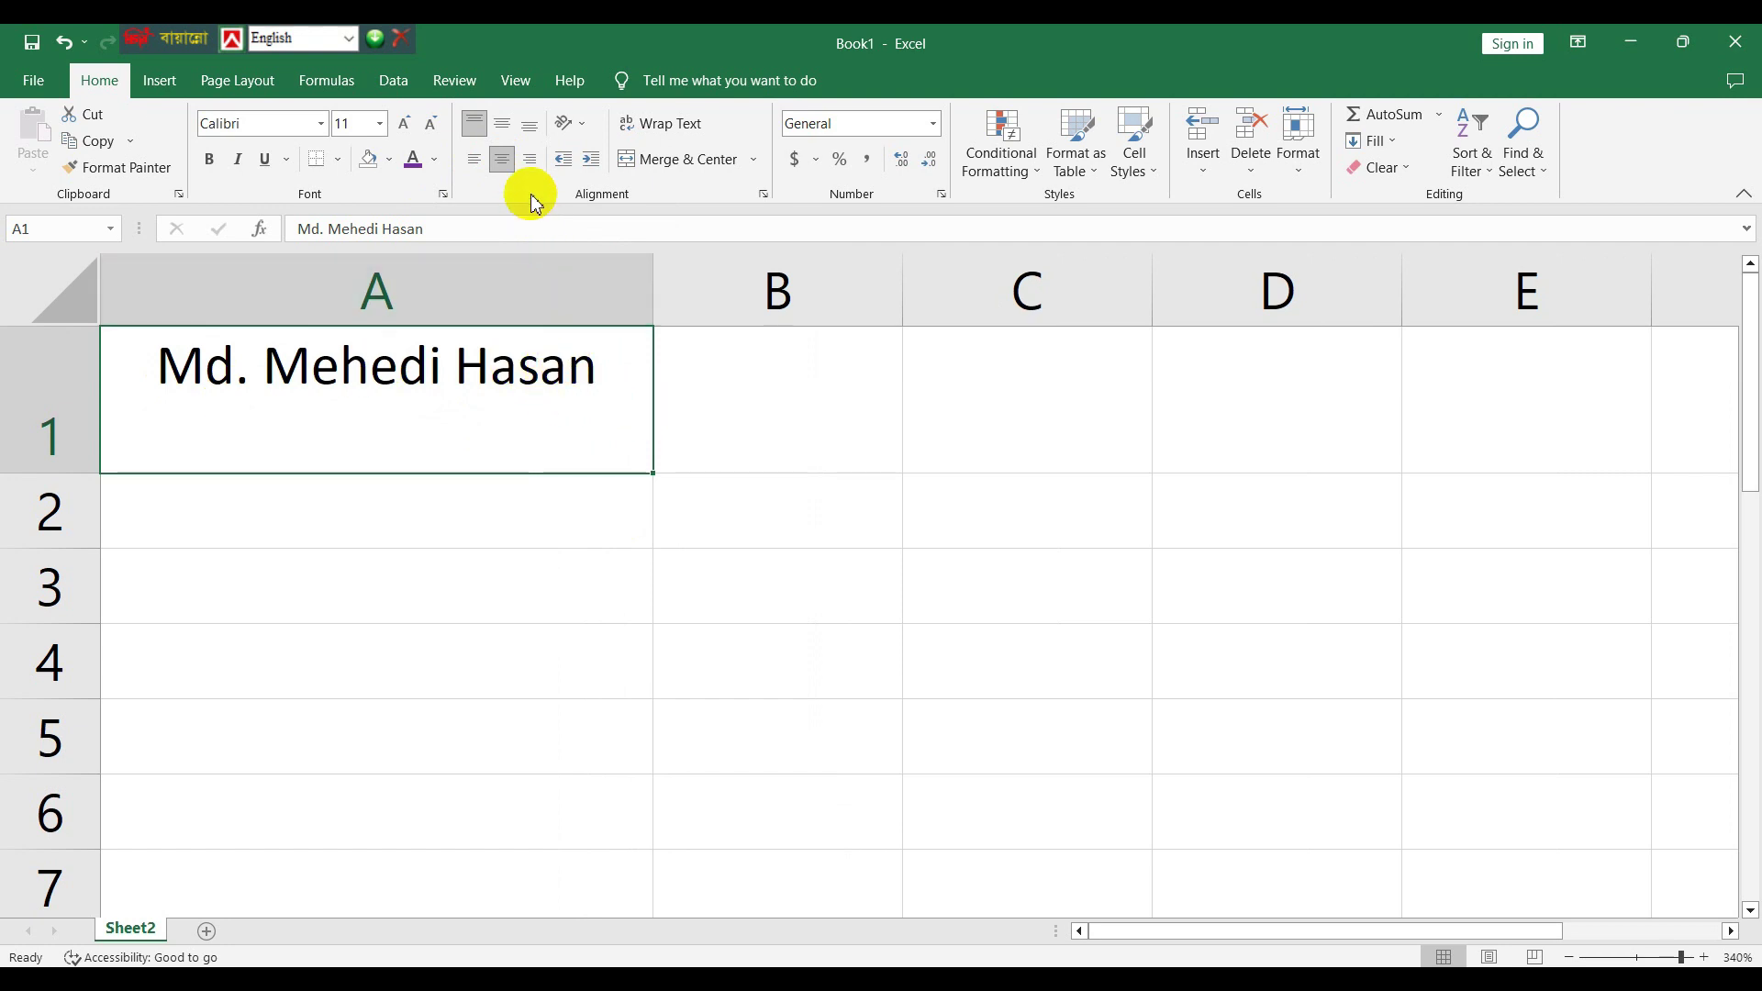
left_click(531, 163)
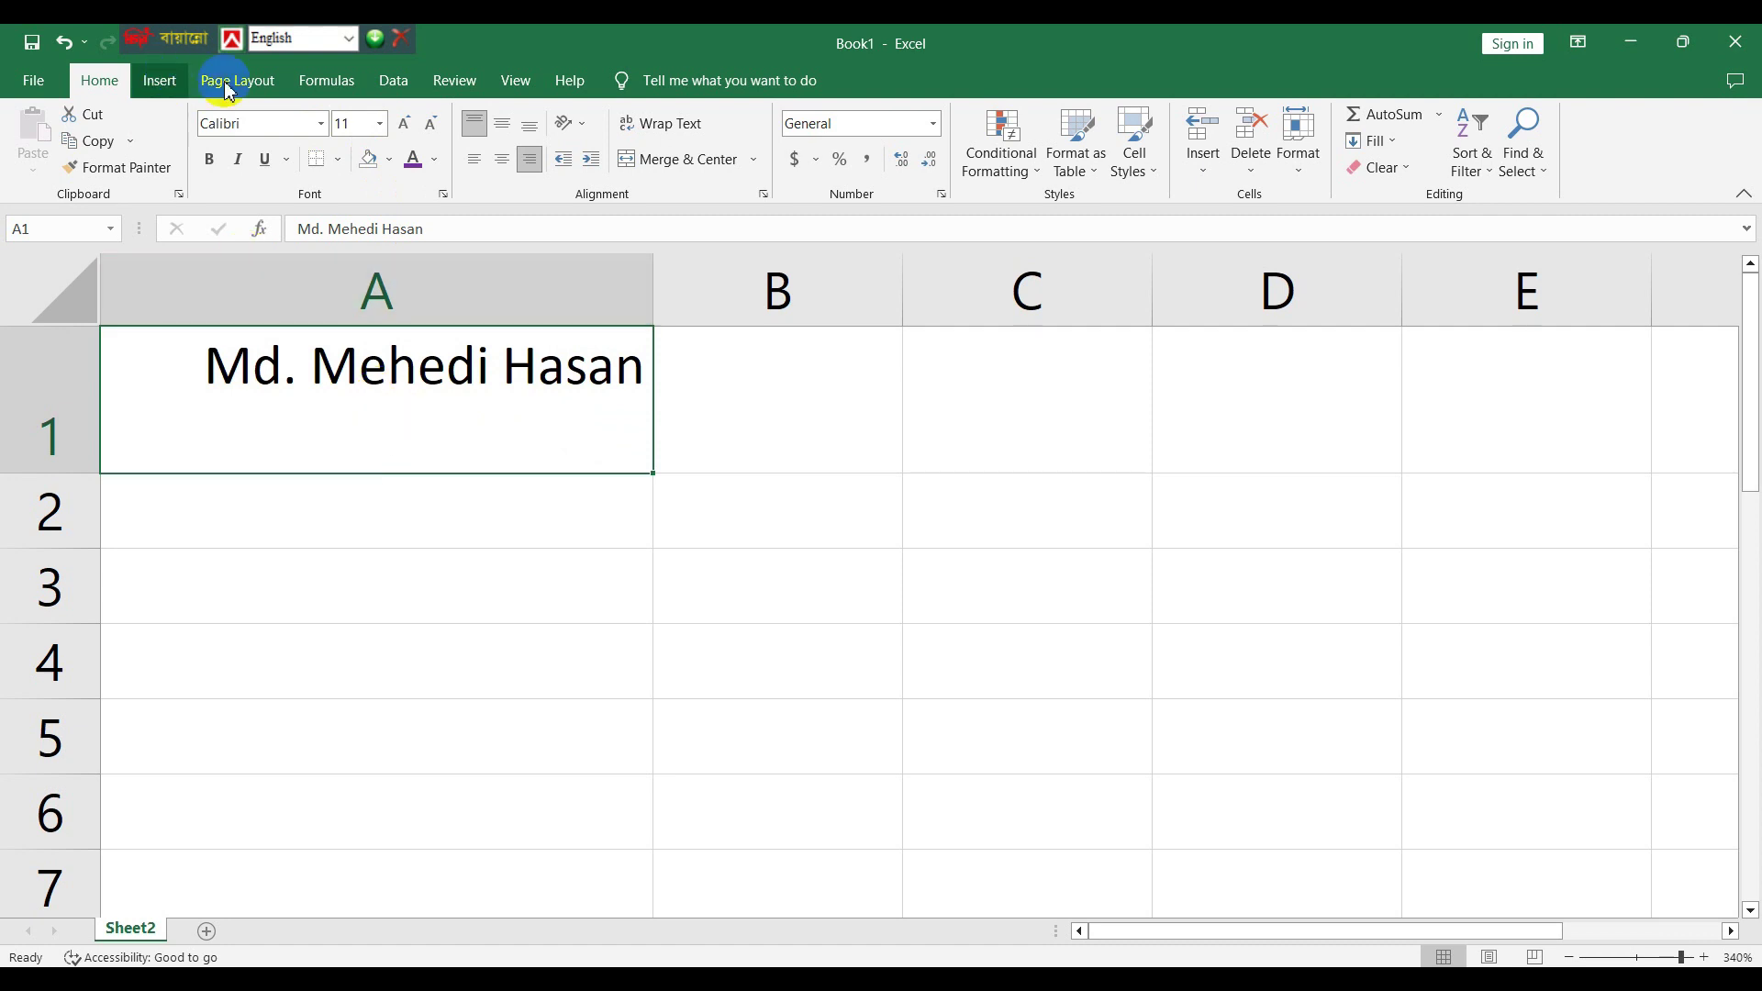
- Set the A1 name's font to Arial Black
left_click(323, 125)
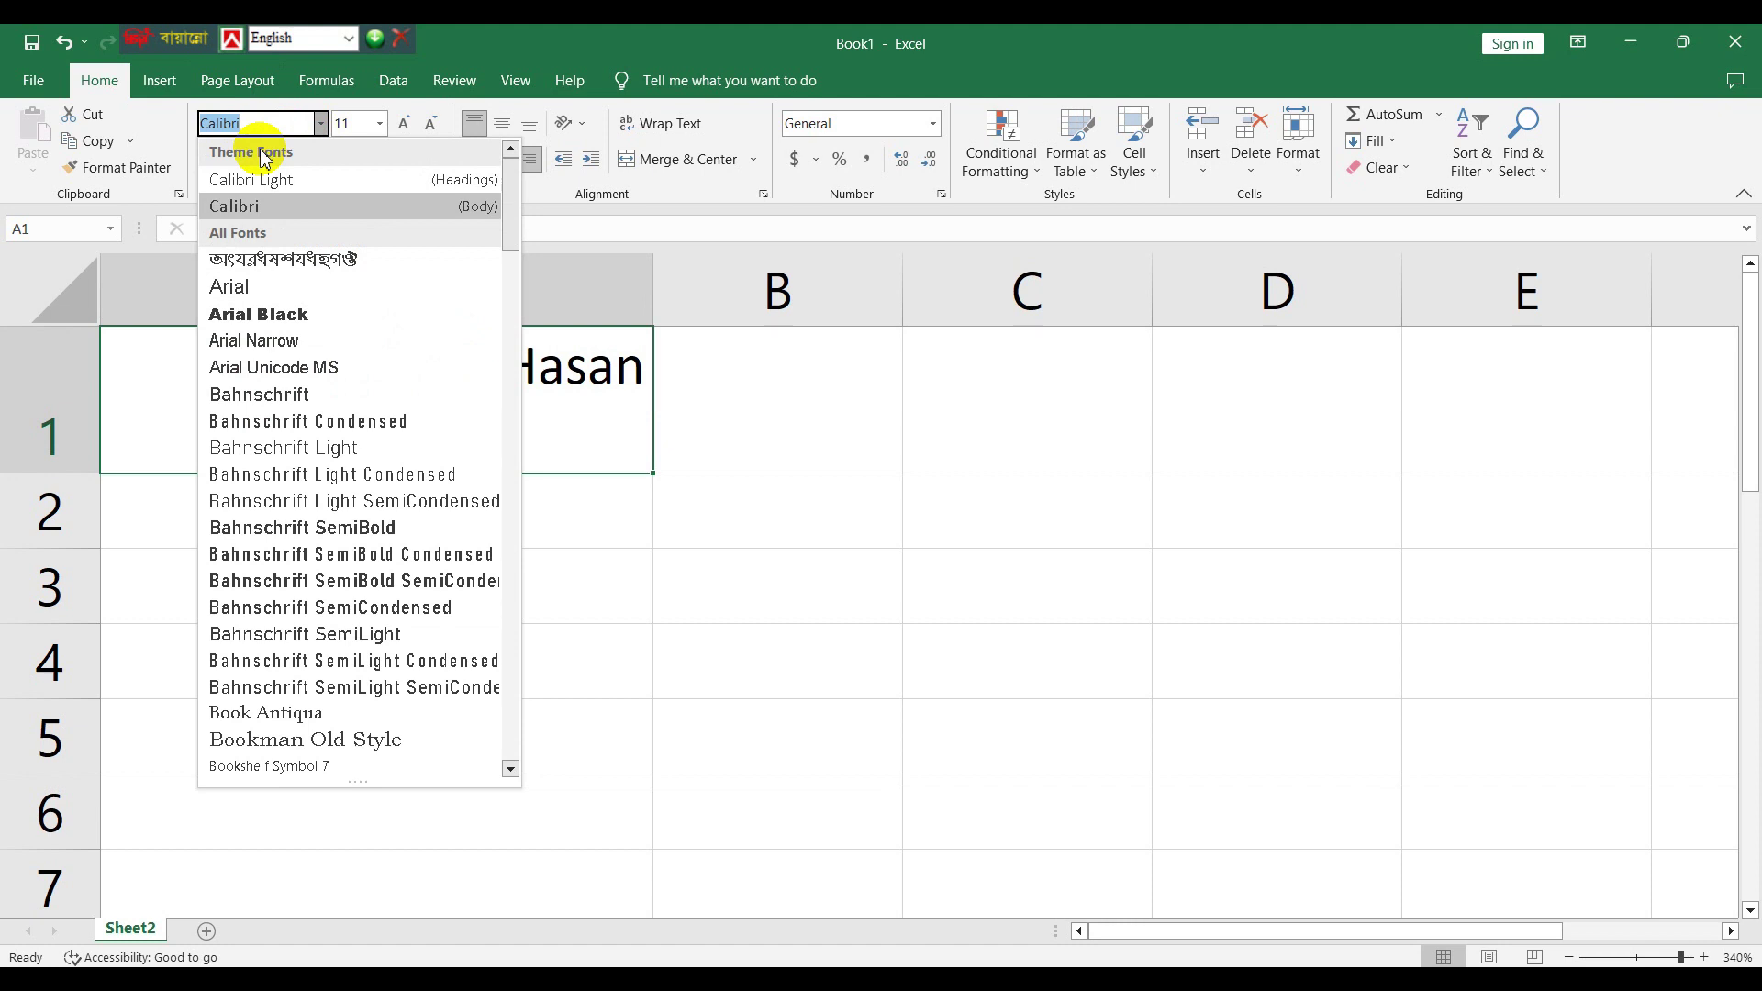
left_click(284, 312)
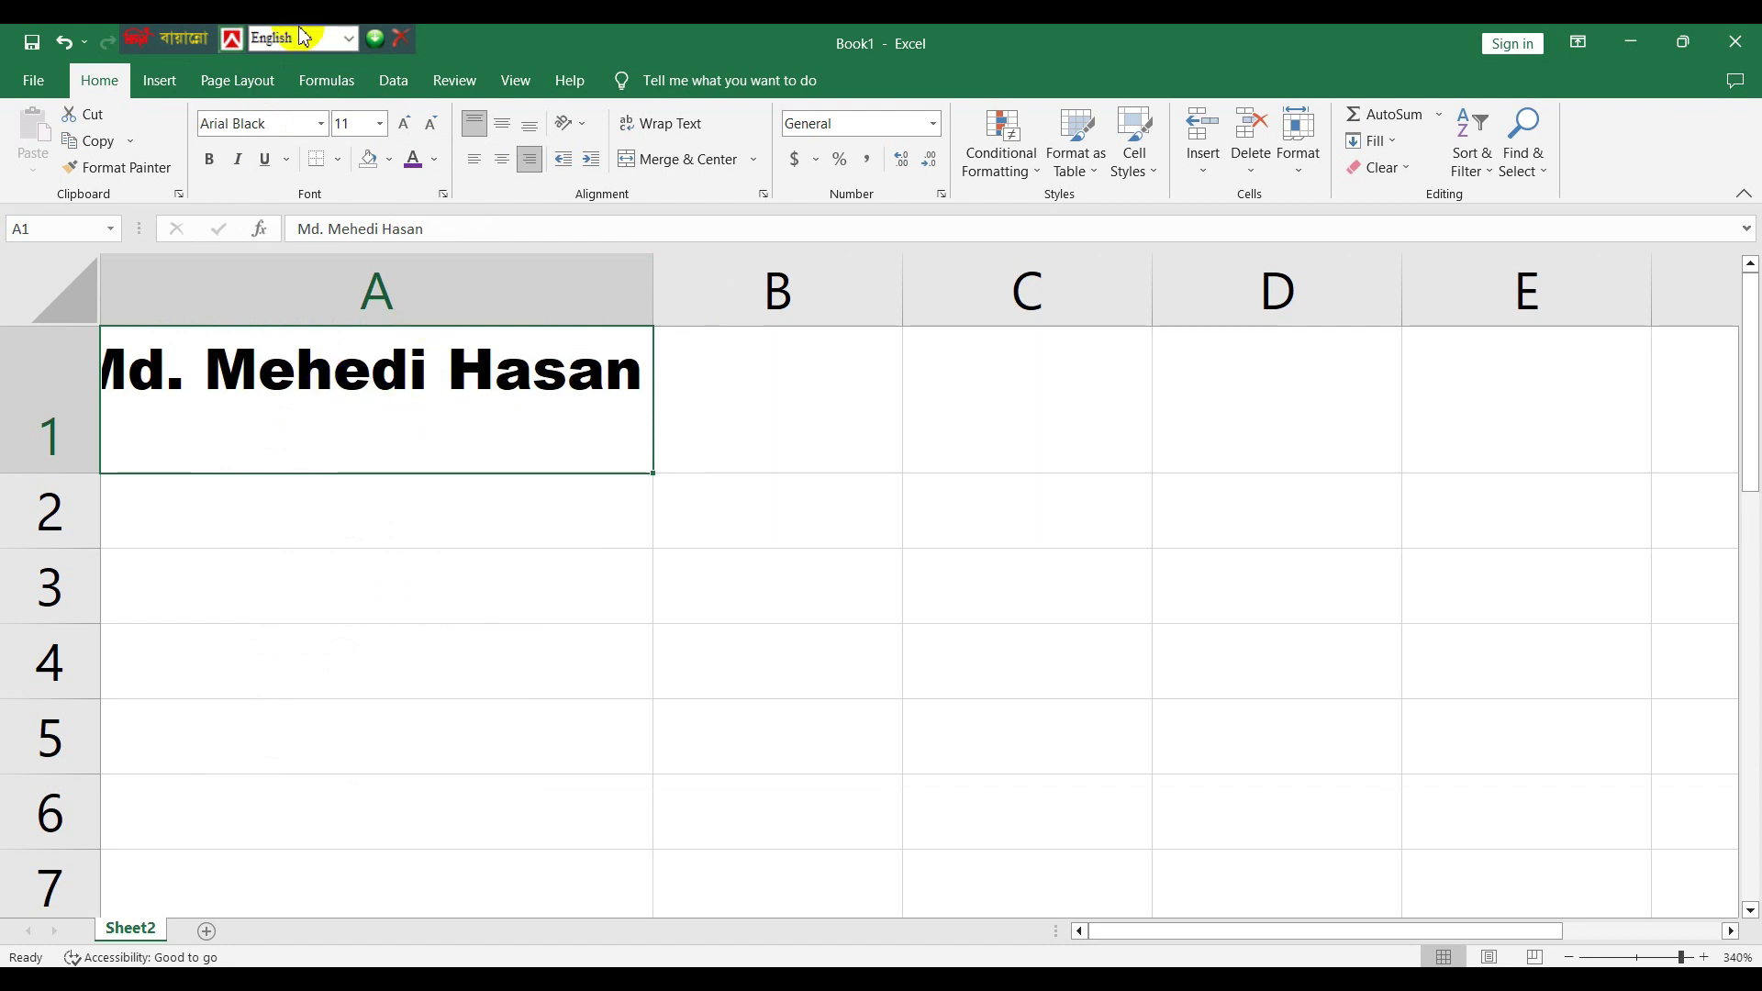
left_click(381, 125)
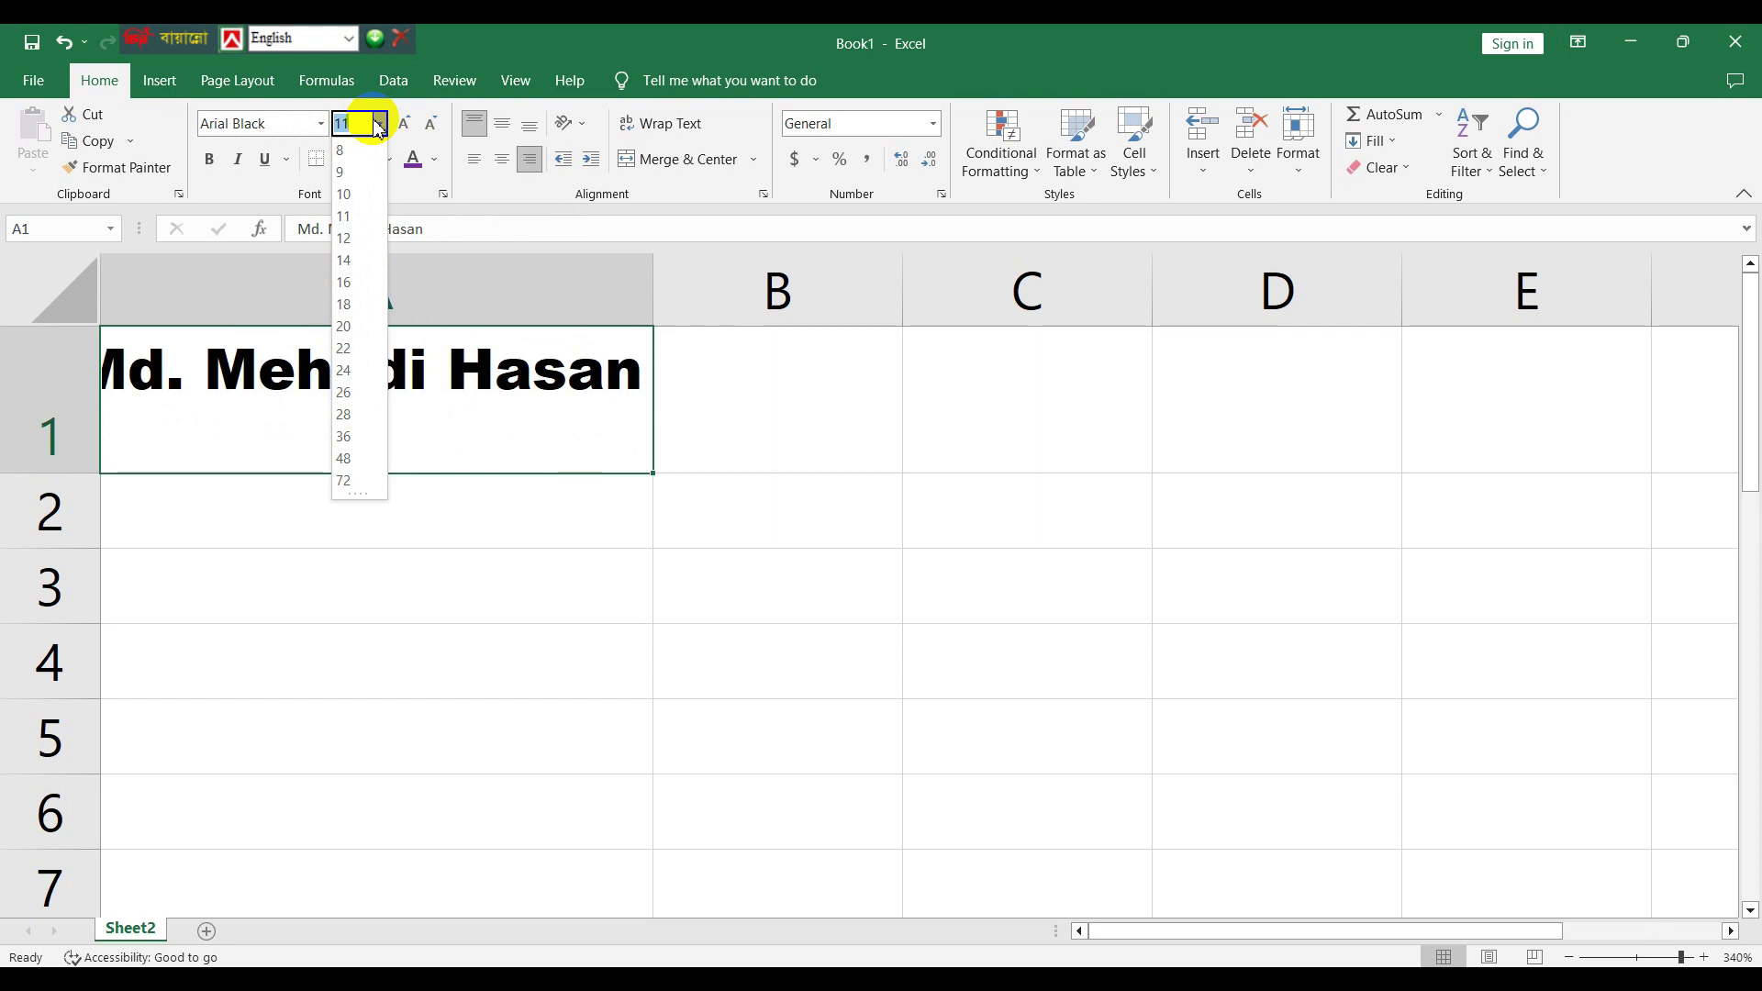
- Set the name's font size to 13, then step it up and down to end at 10
type("13")
key("Return")
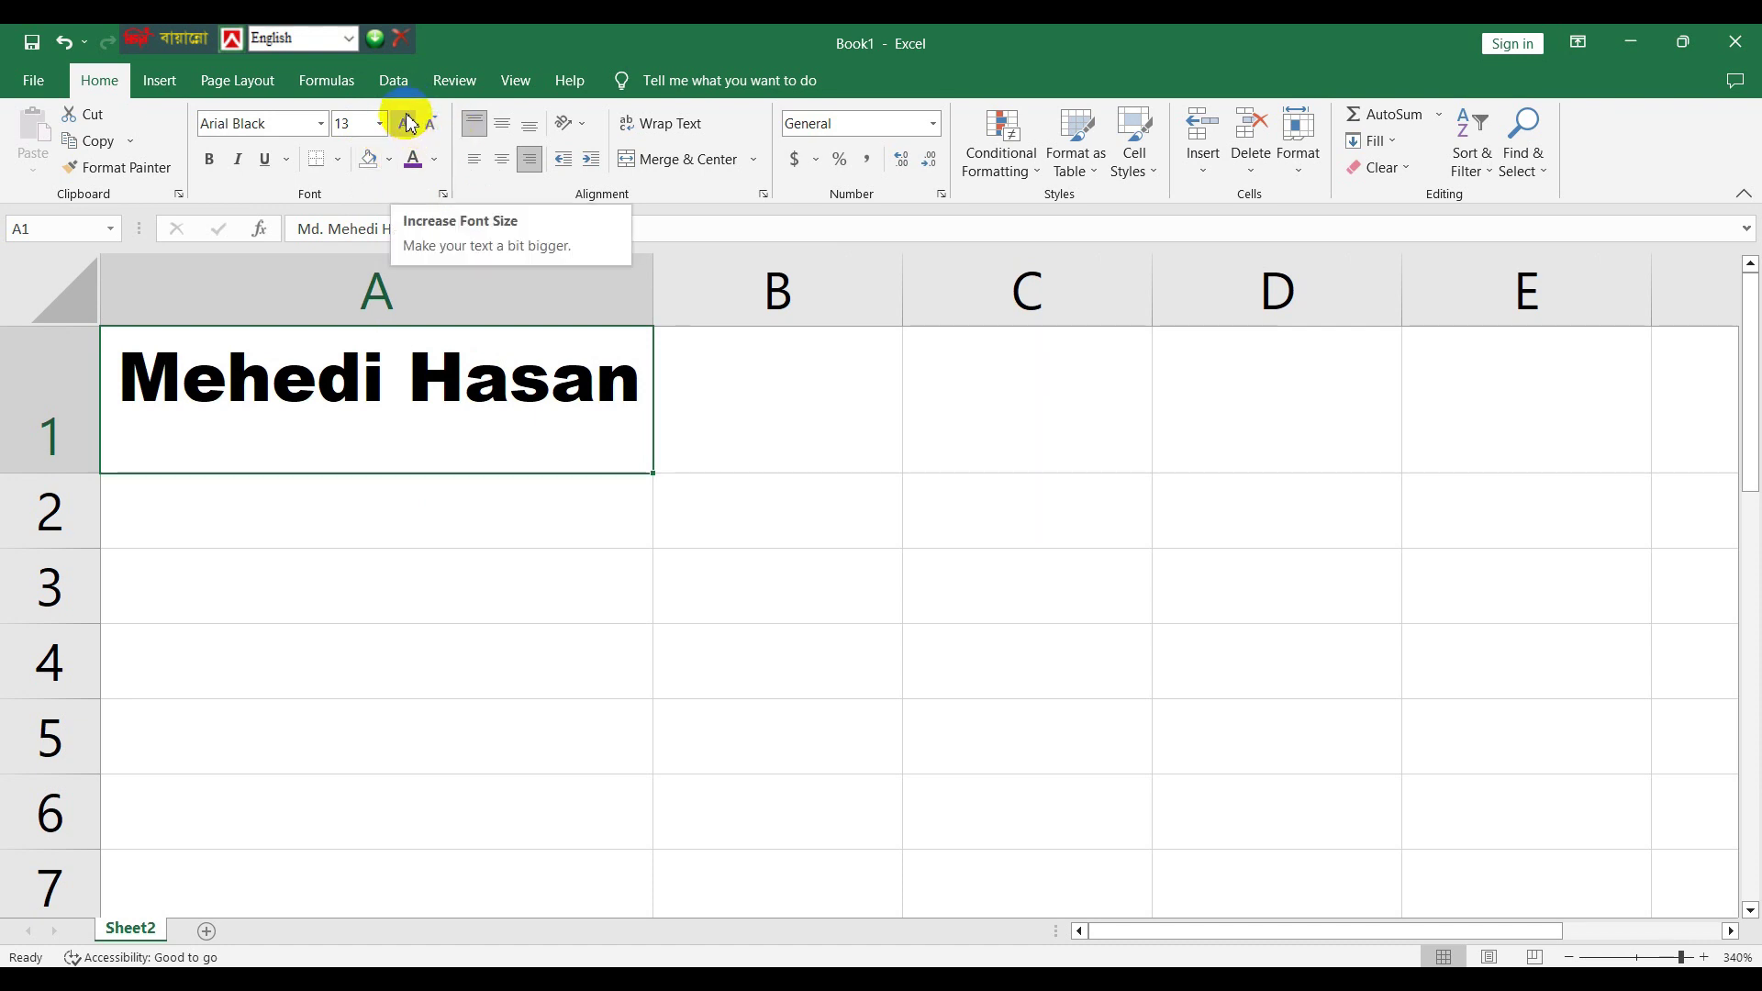
left_click(410, 123)
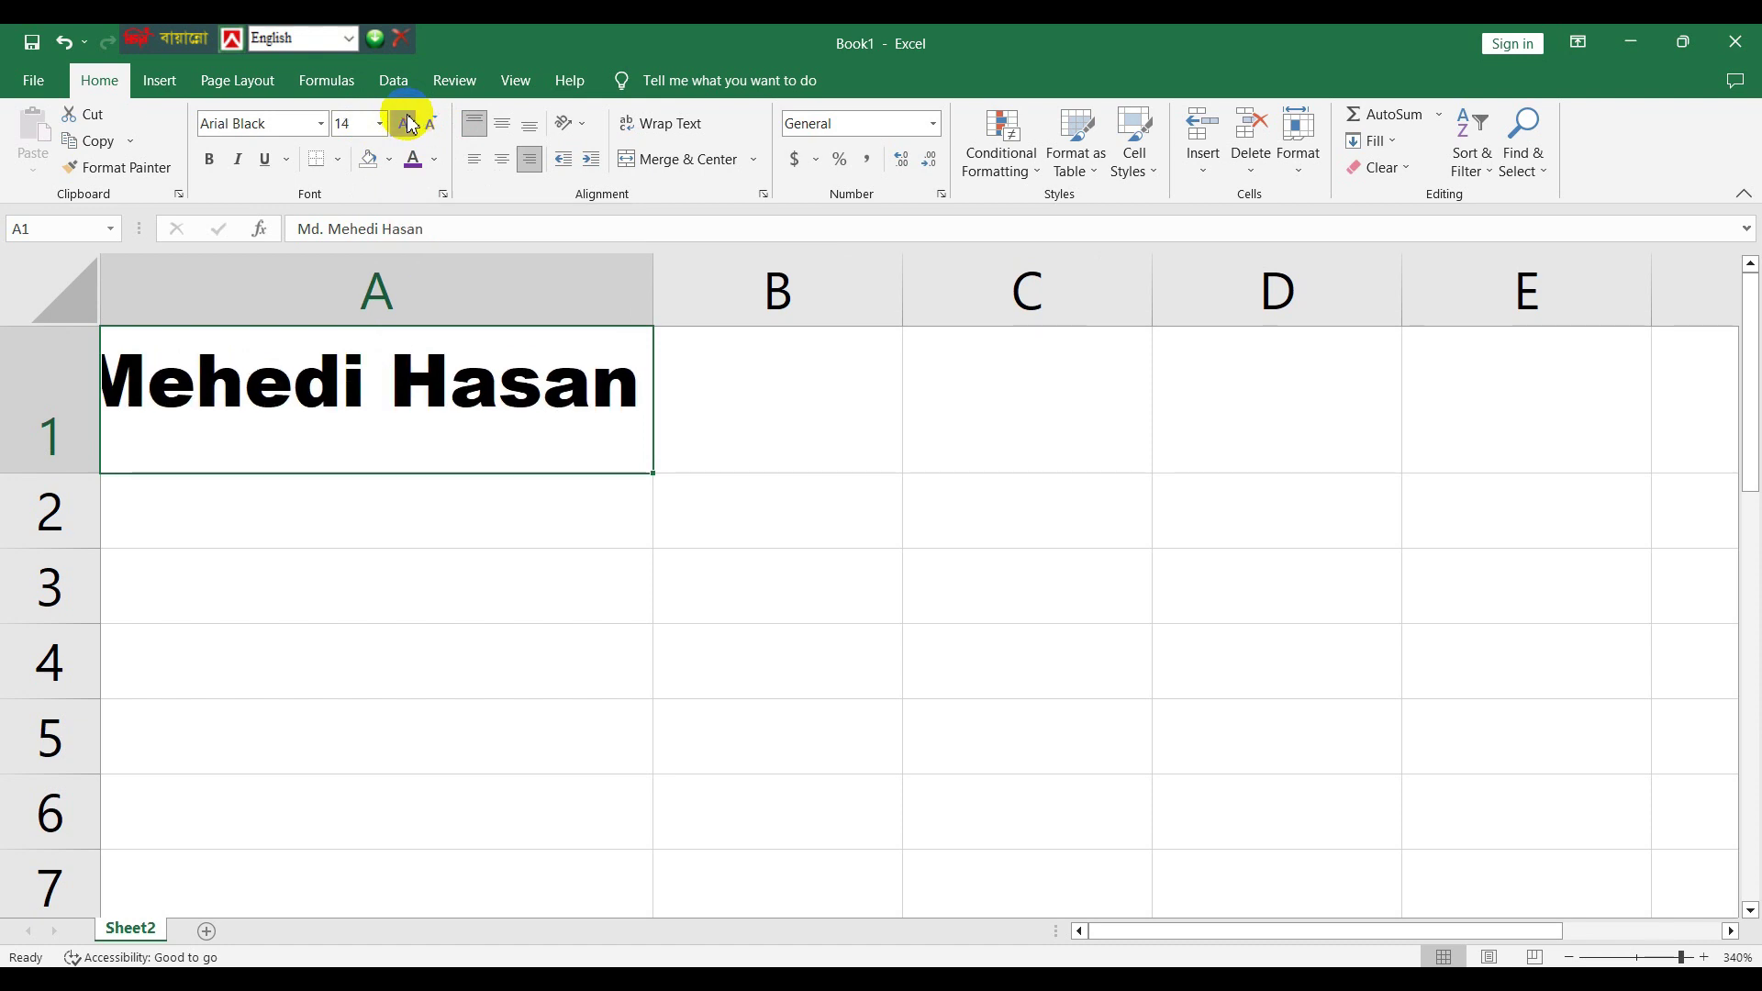
left_click(410, 123)
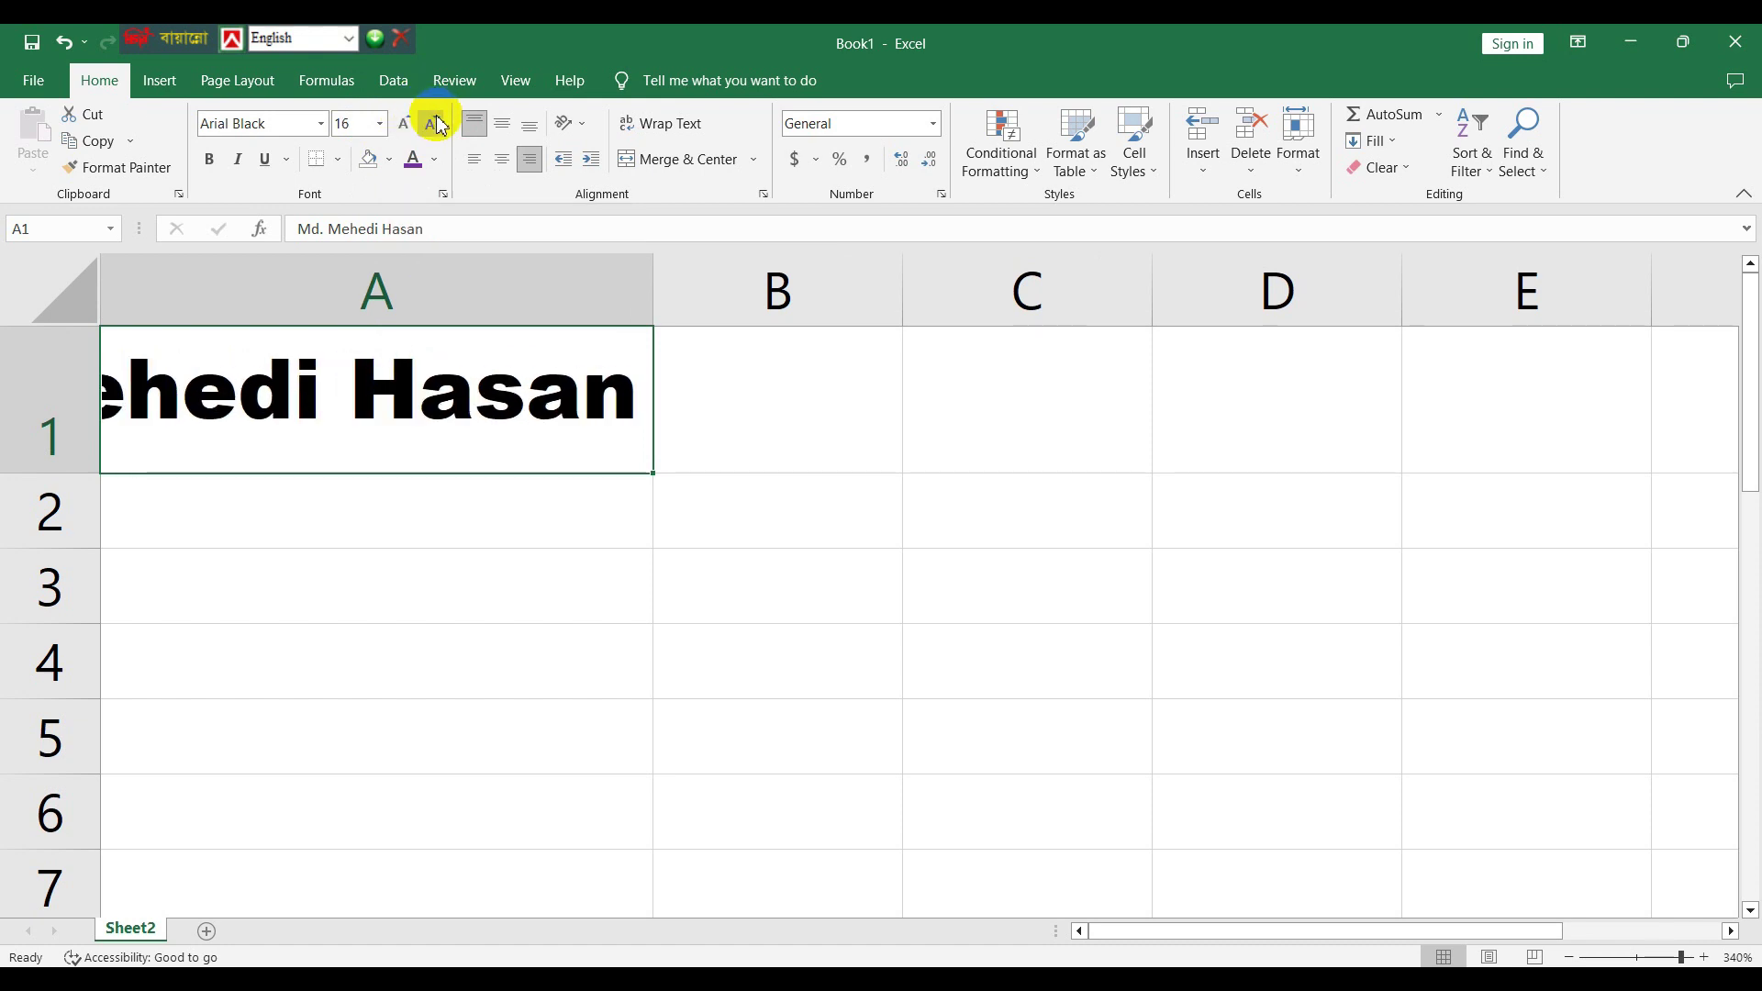
left_click(439, 125)
left_click(439, 125)
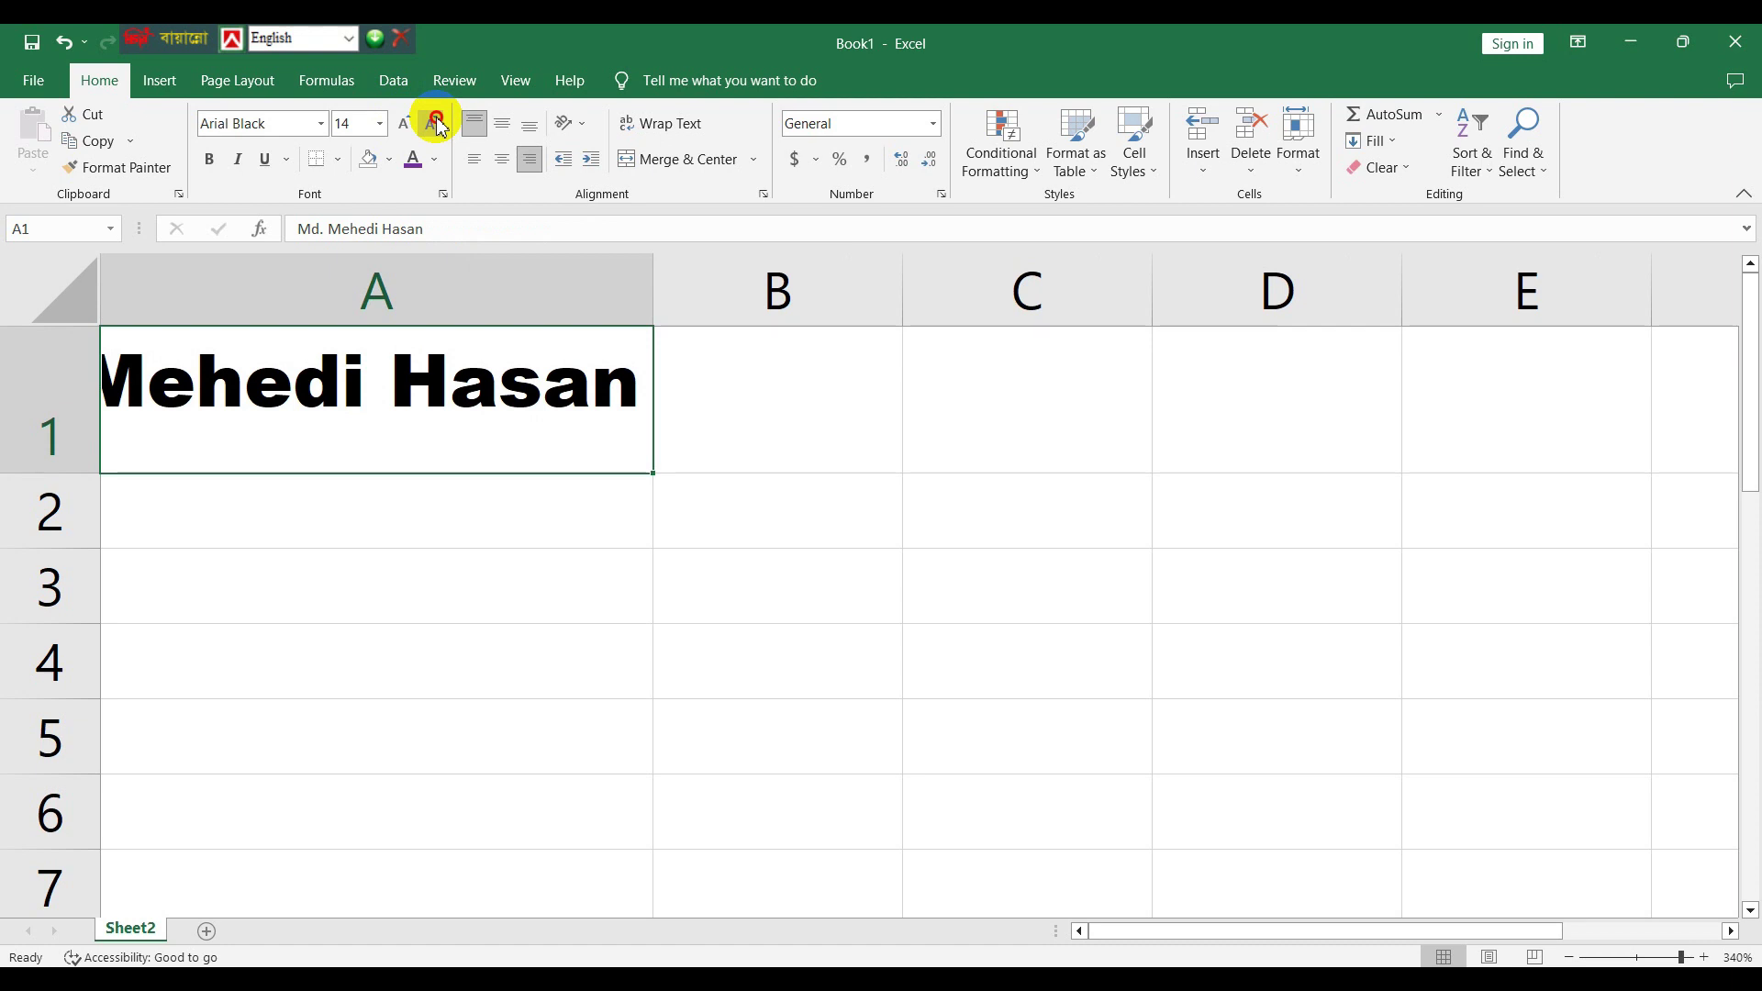
left_click(439, 125)
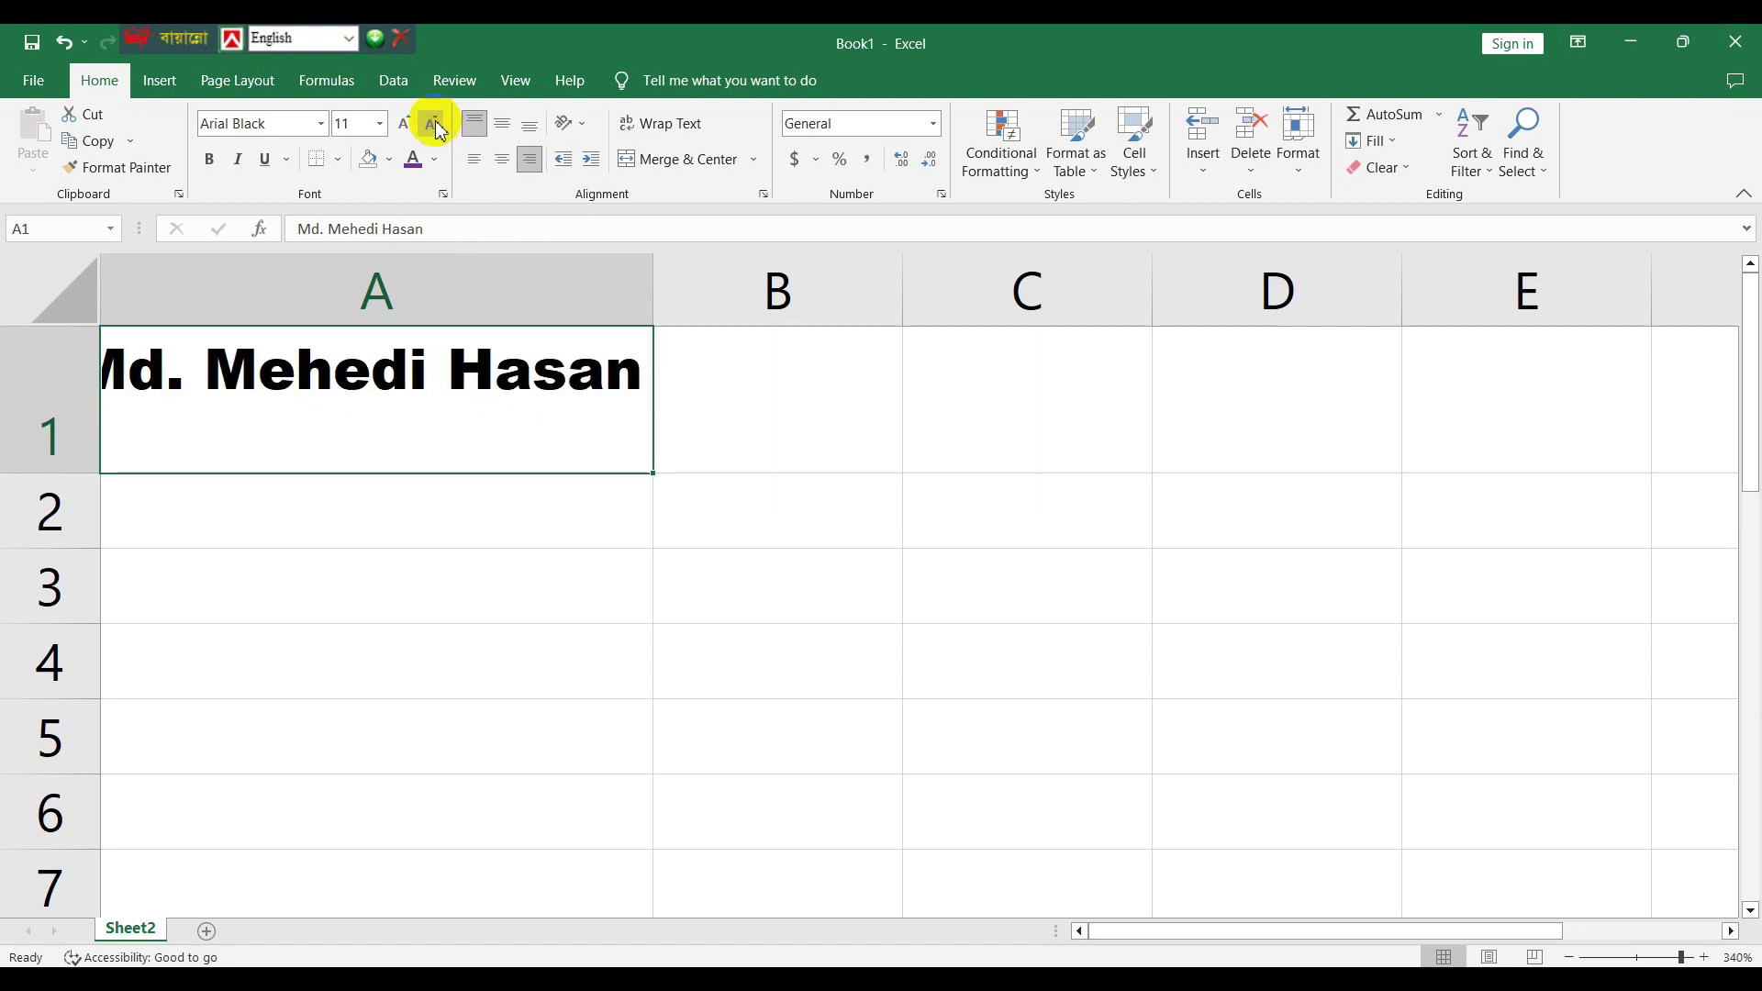
left_click(438, 129)
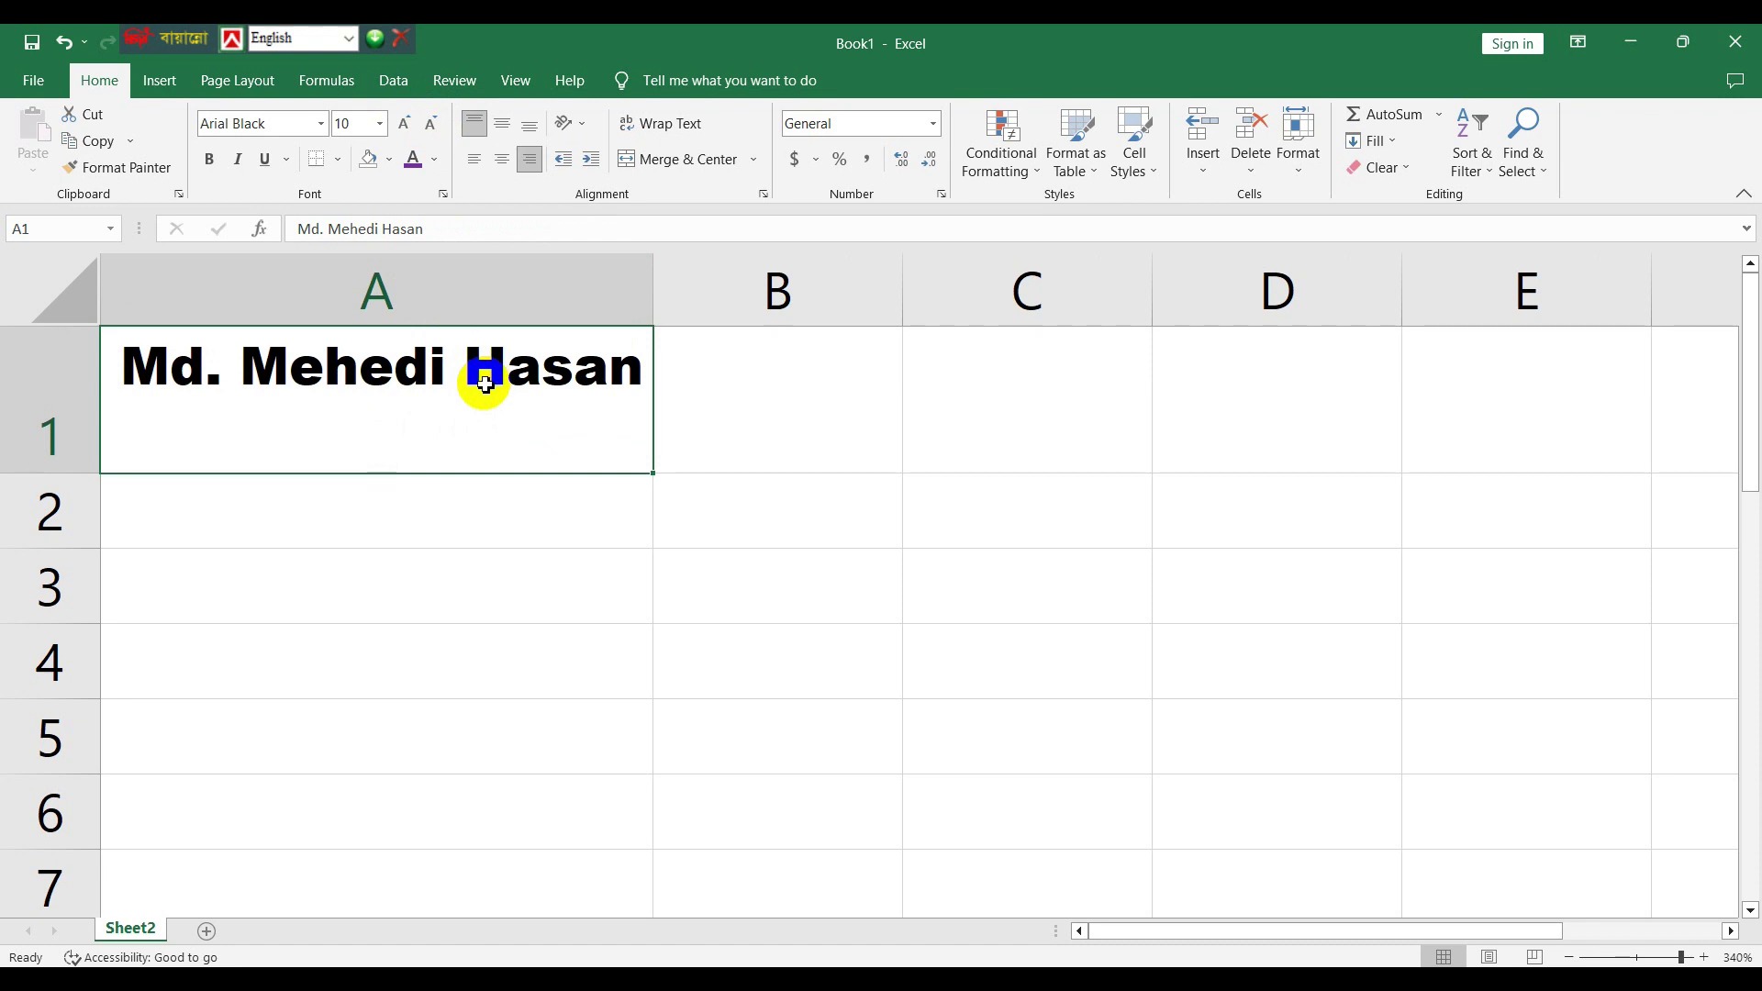
- Color the A1 name purple and fill the cell with light gold
left_click(437, 166)
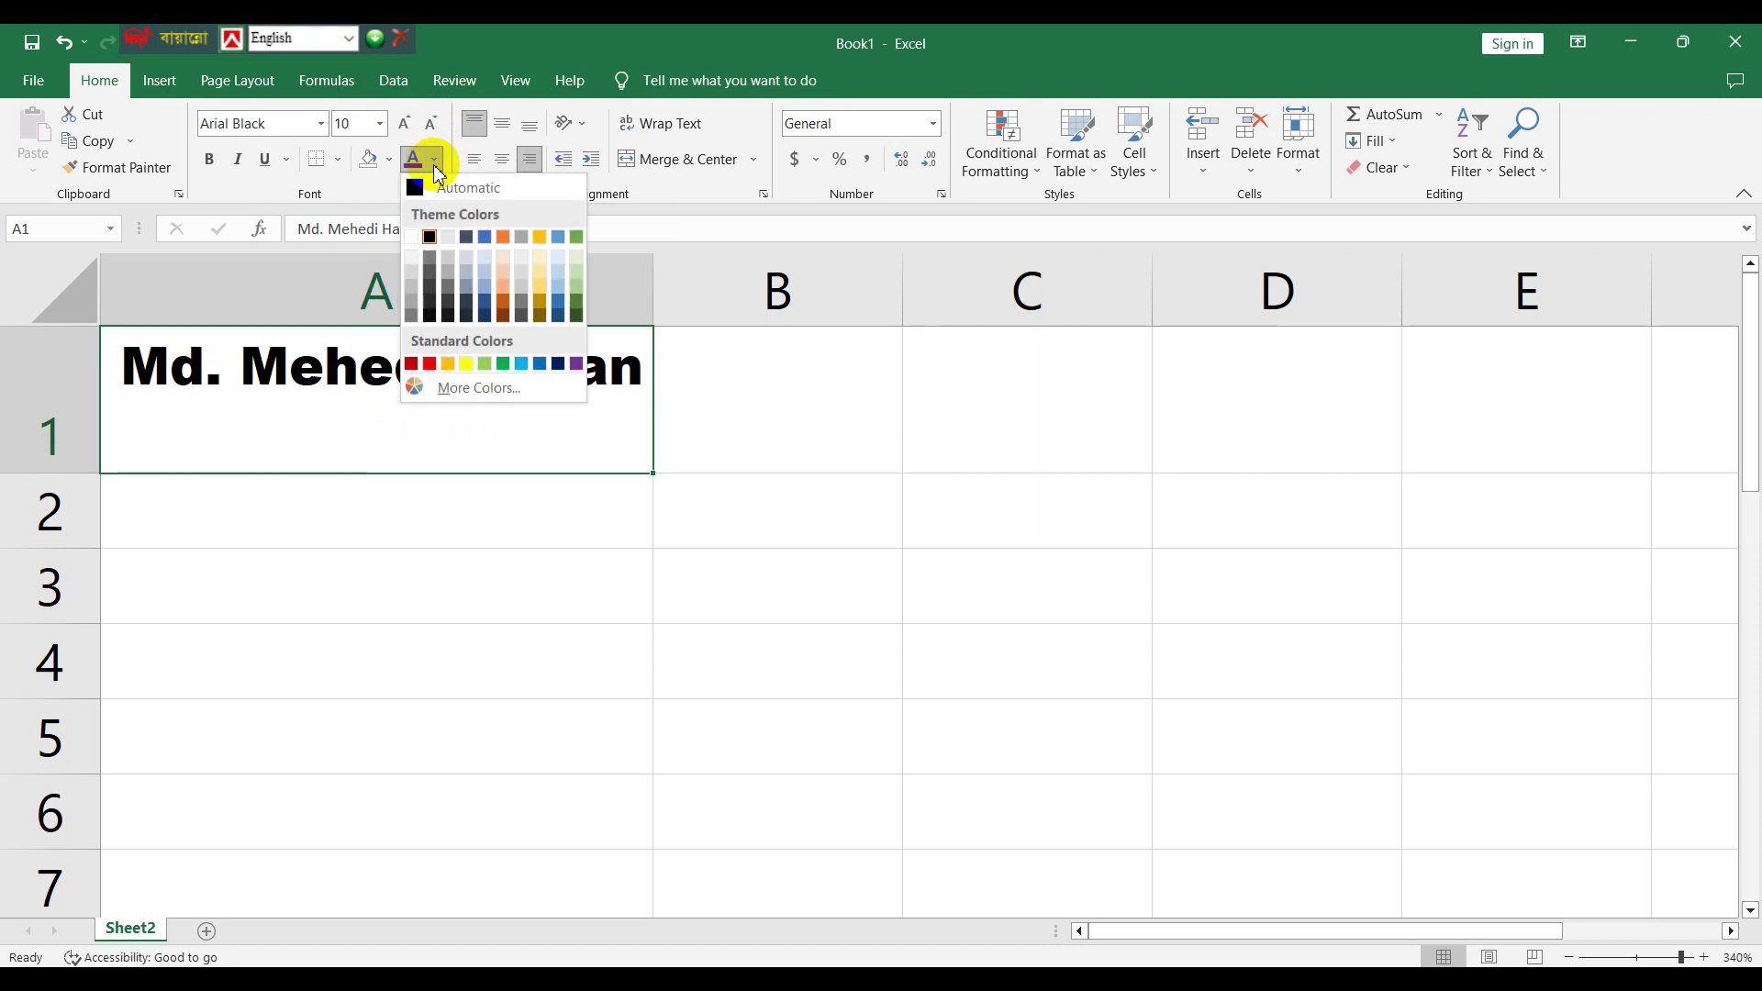
left_click(577, 365)
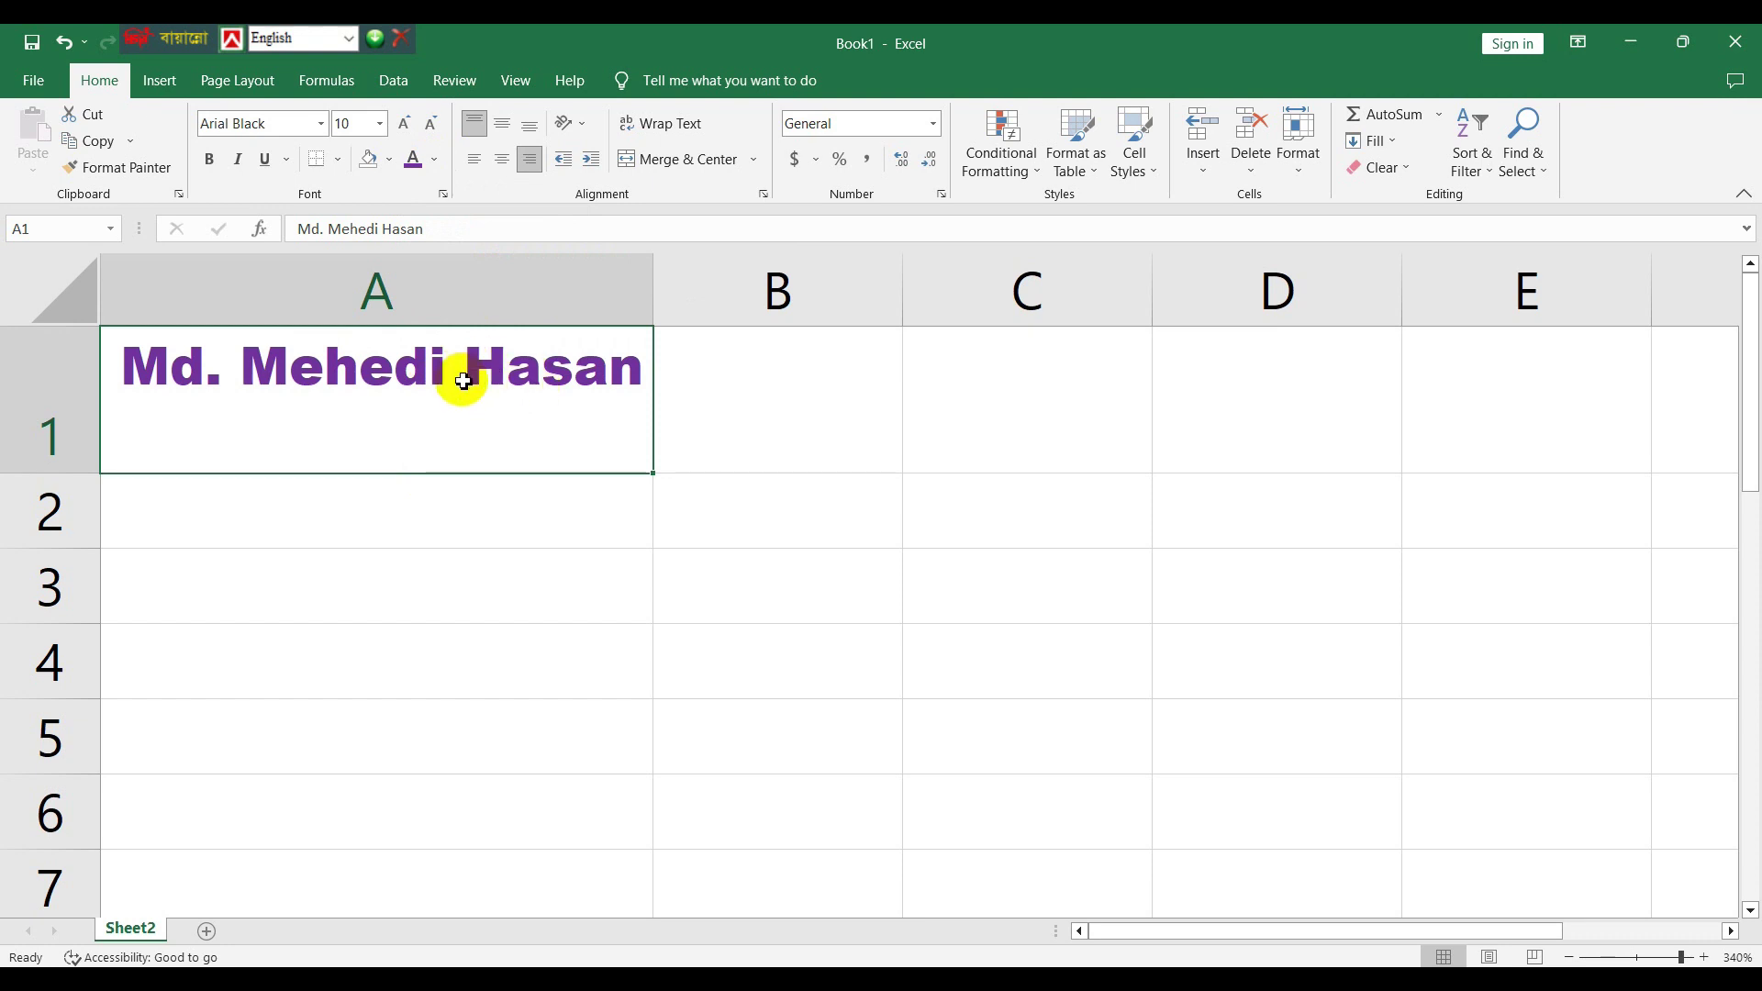
left_click(392, 163)
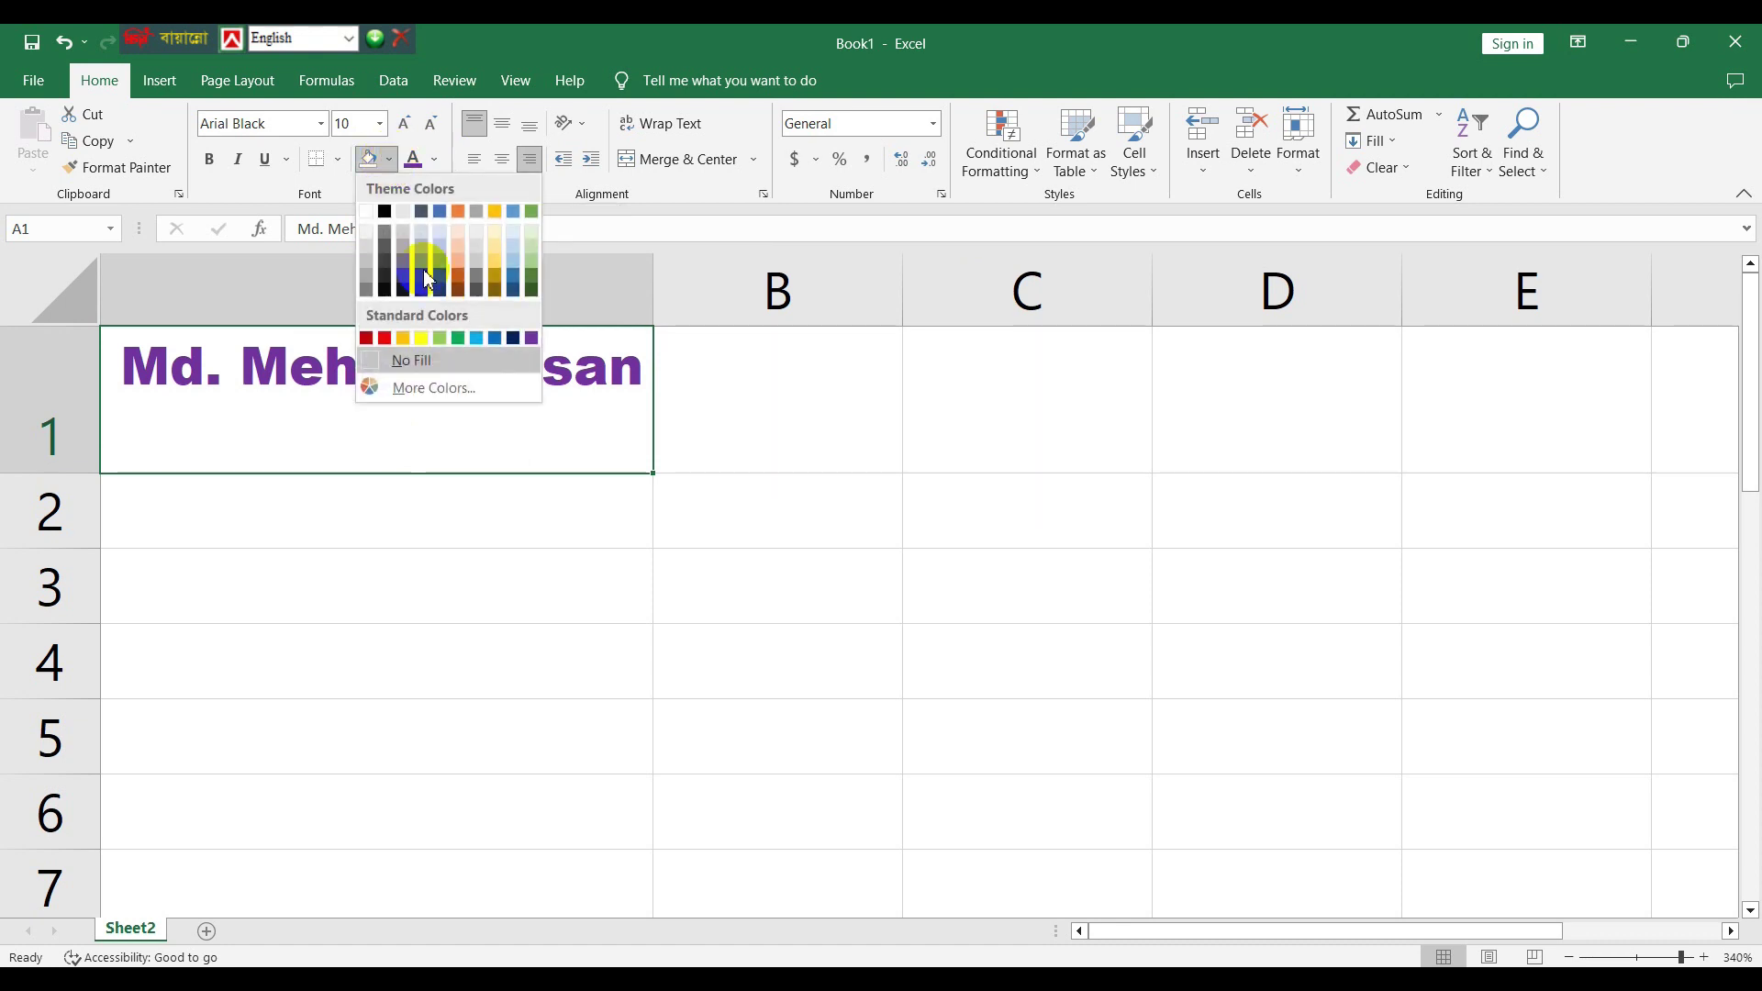
left_click(495, 276)
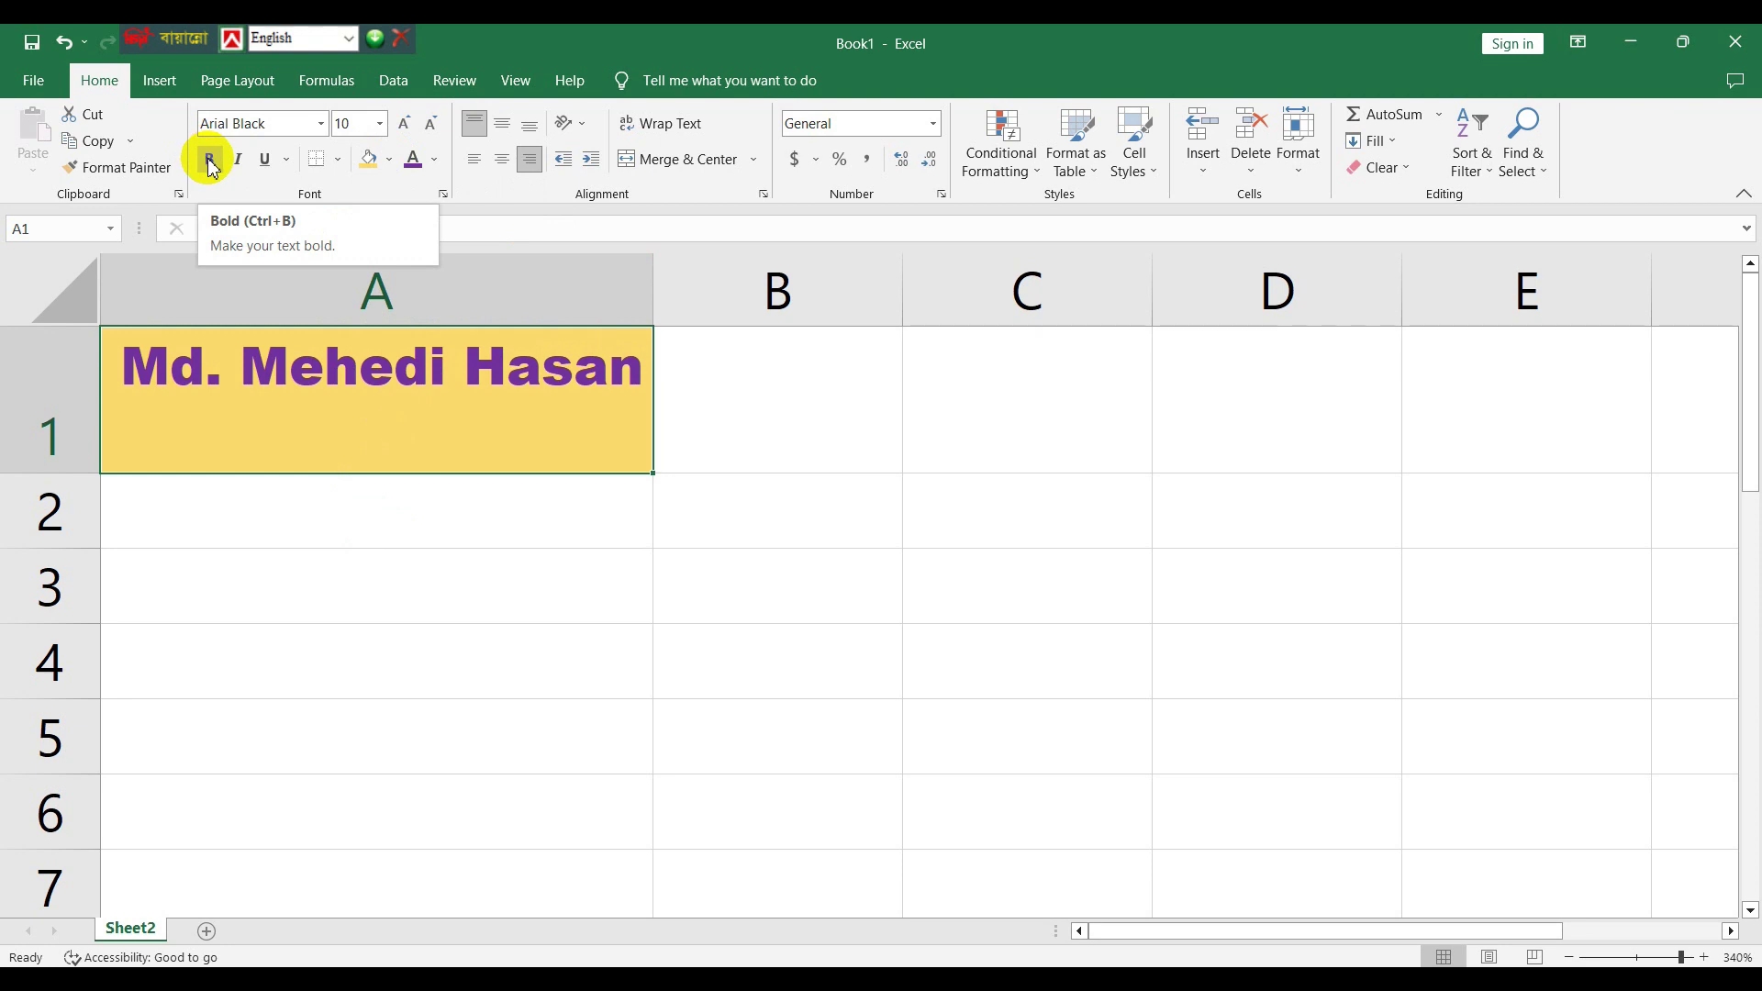
- Make the A1 name italic, with bold and underline toggled back off, then select A2
left_click(209, 160)
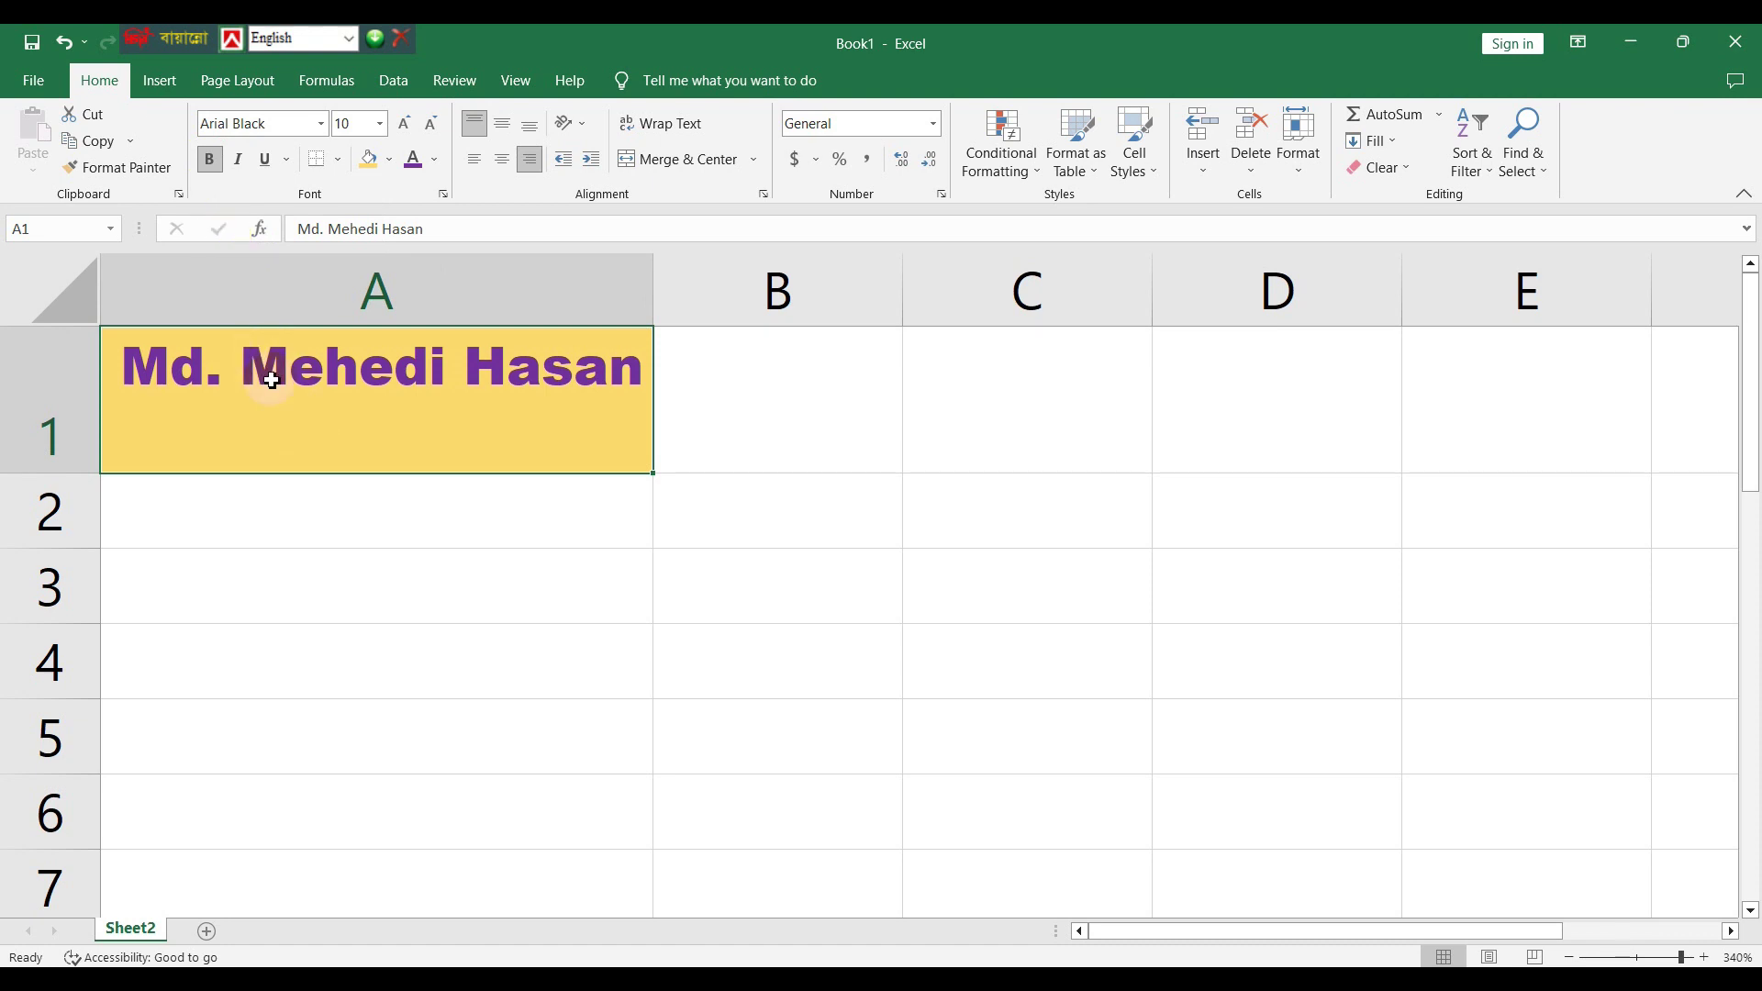
left_click(266, 162)
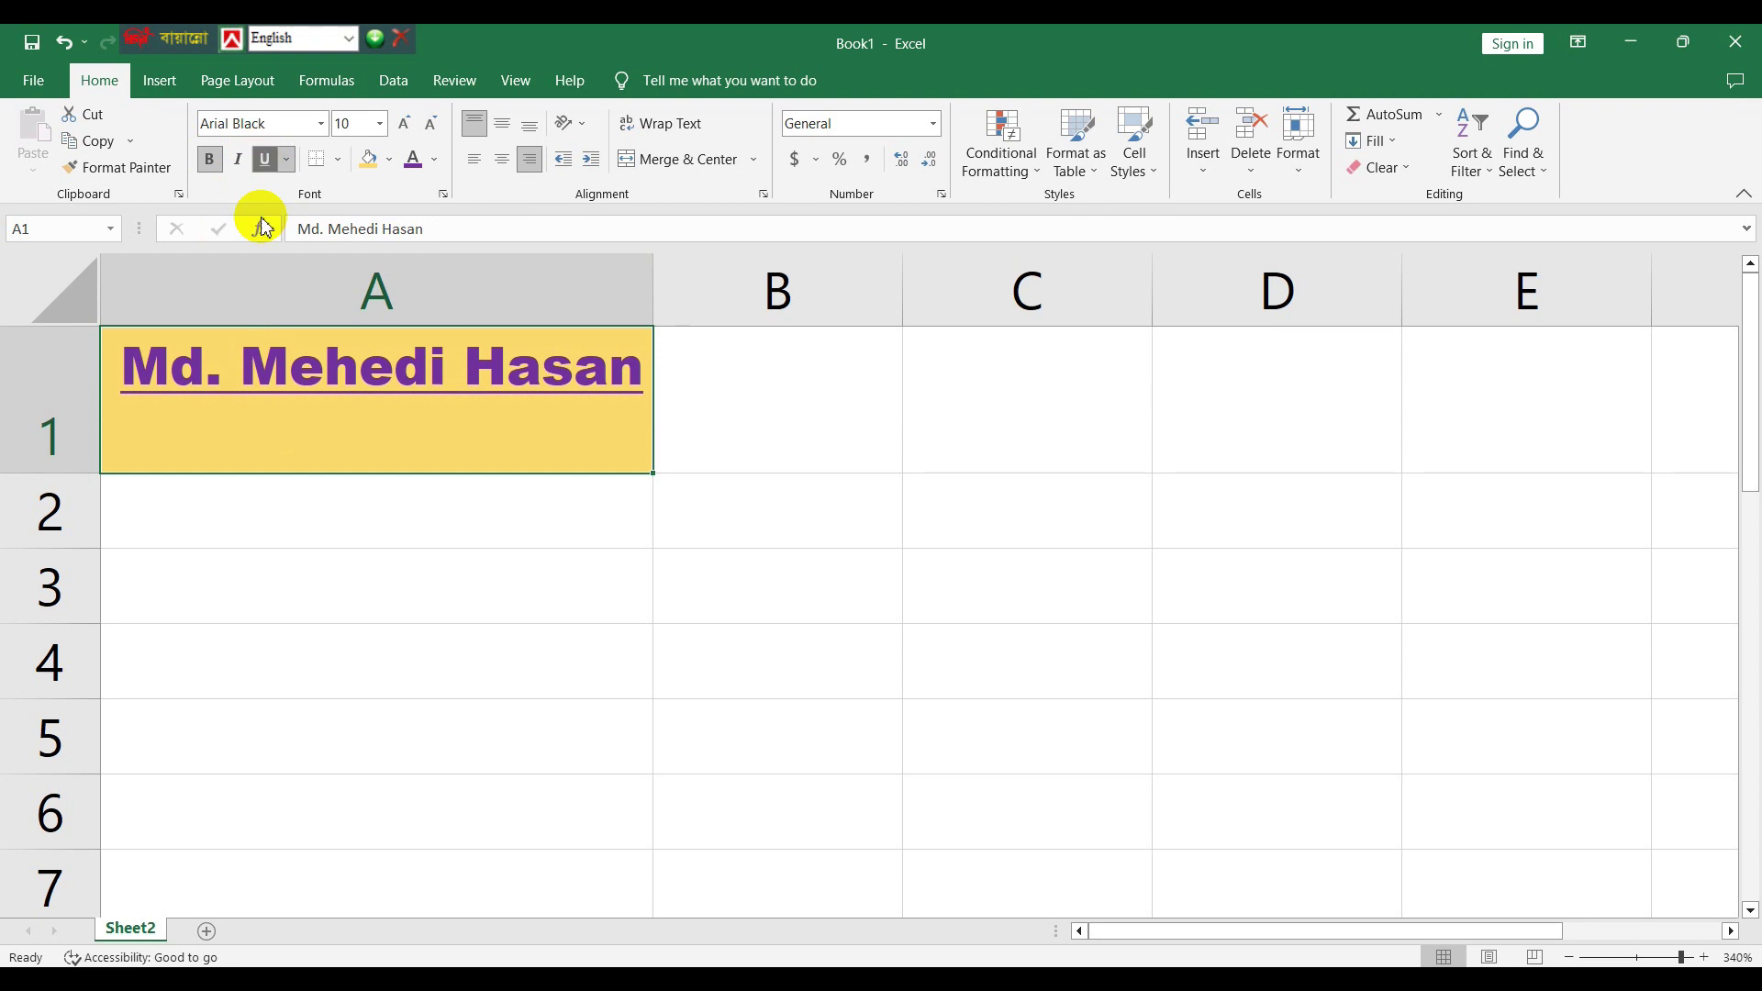
left_click(267, 161)
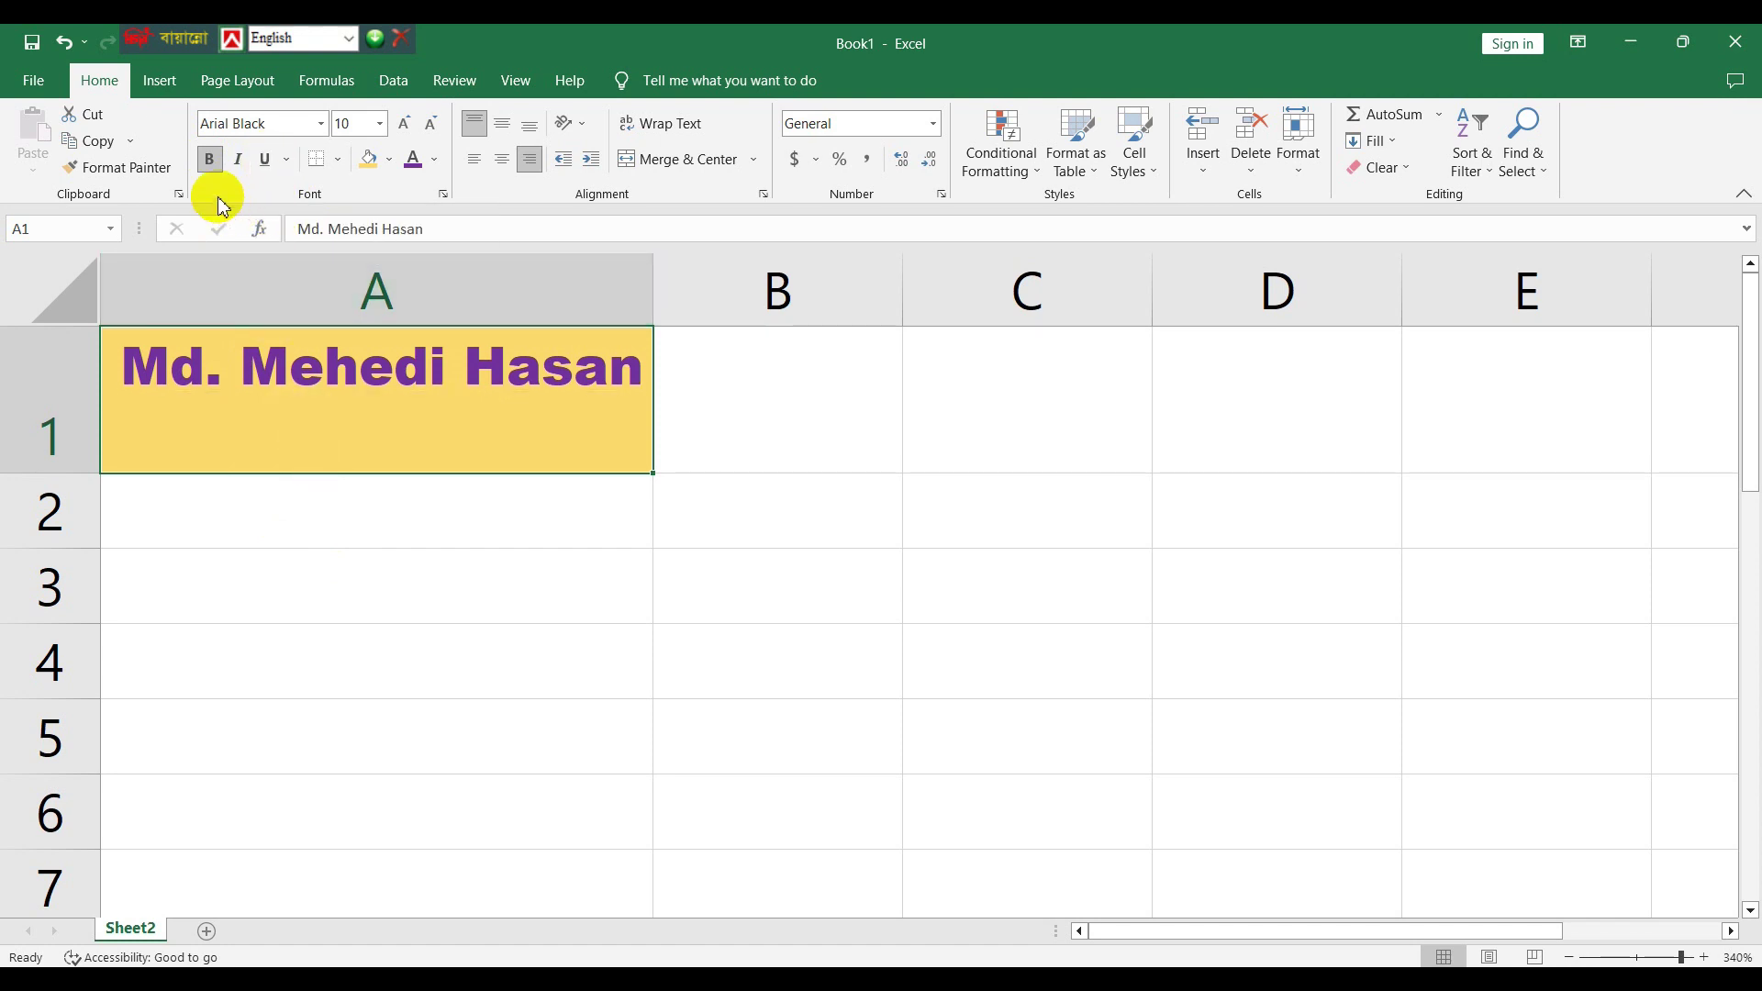
left_click(214, 160)
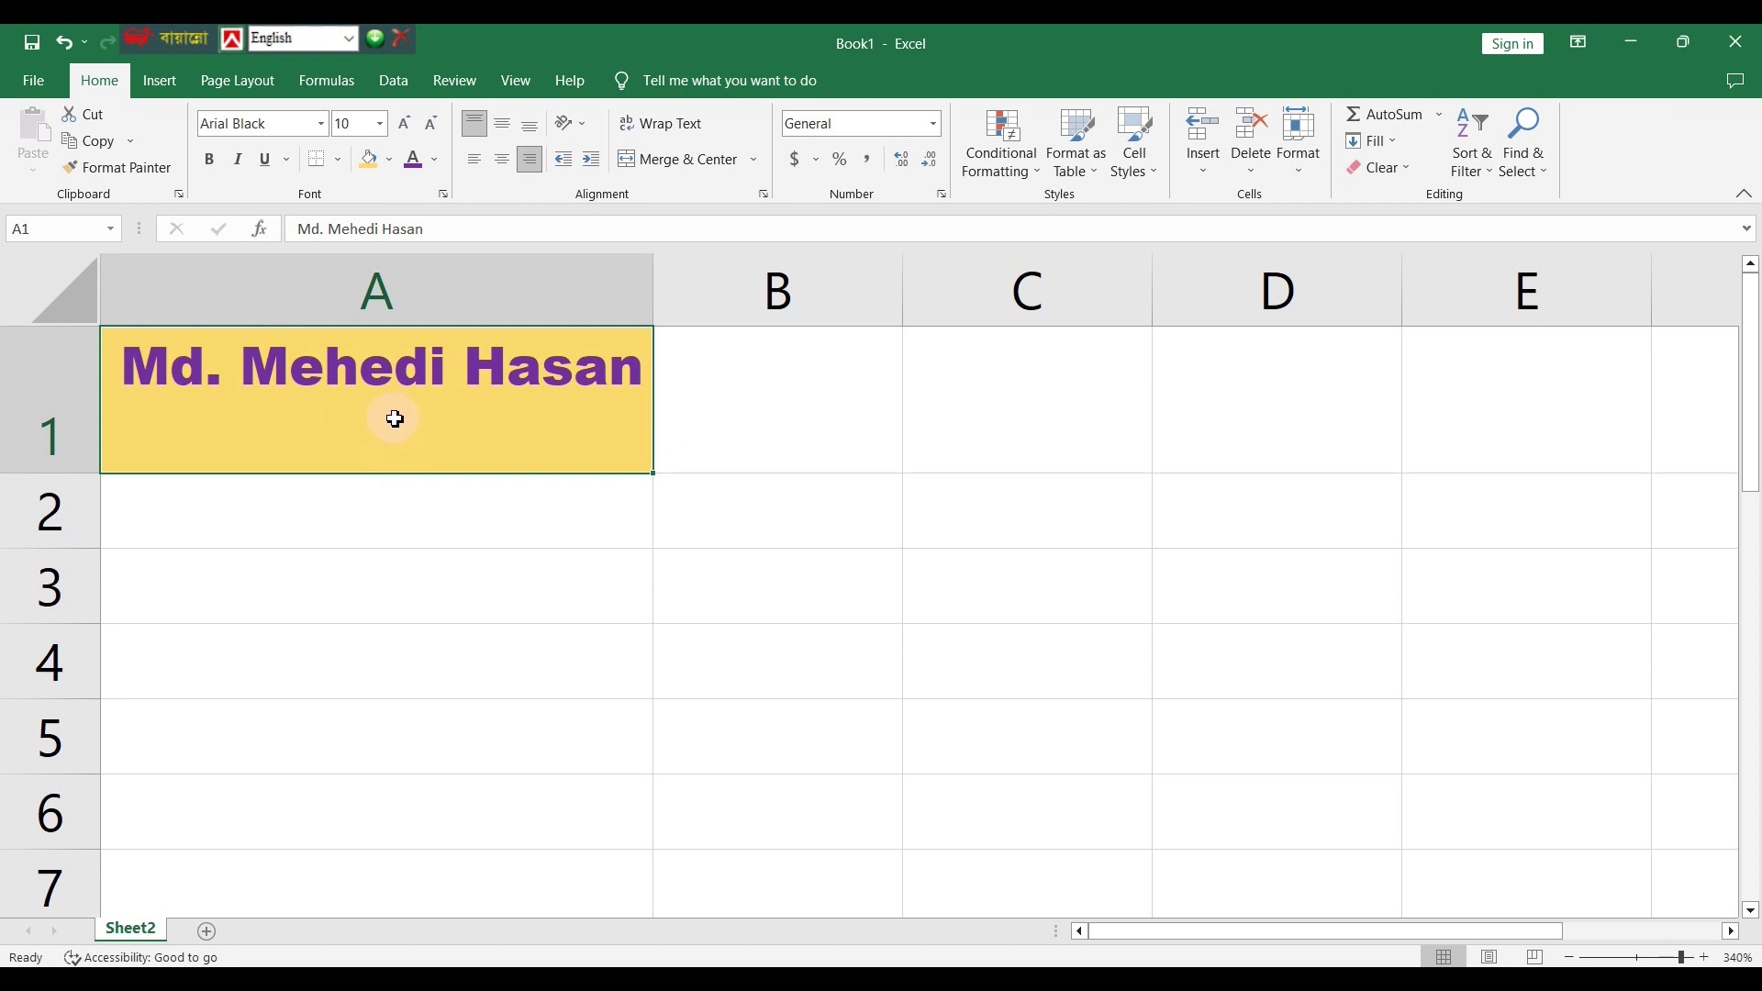
left_click(240, 162)
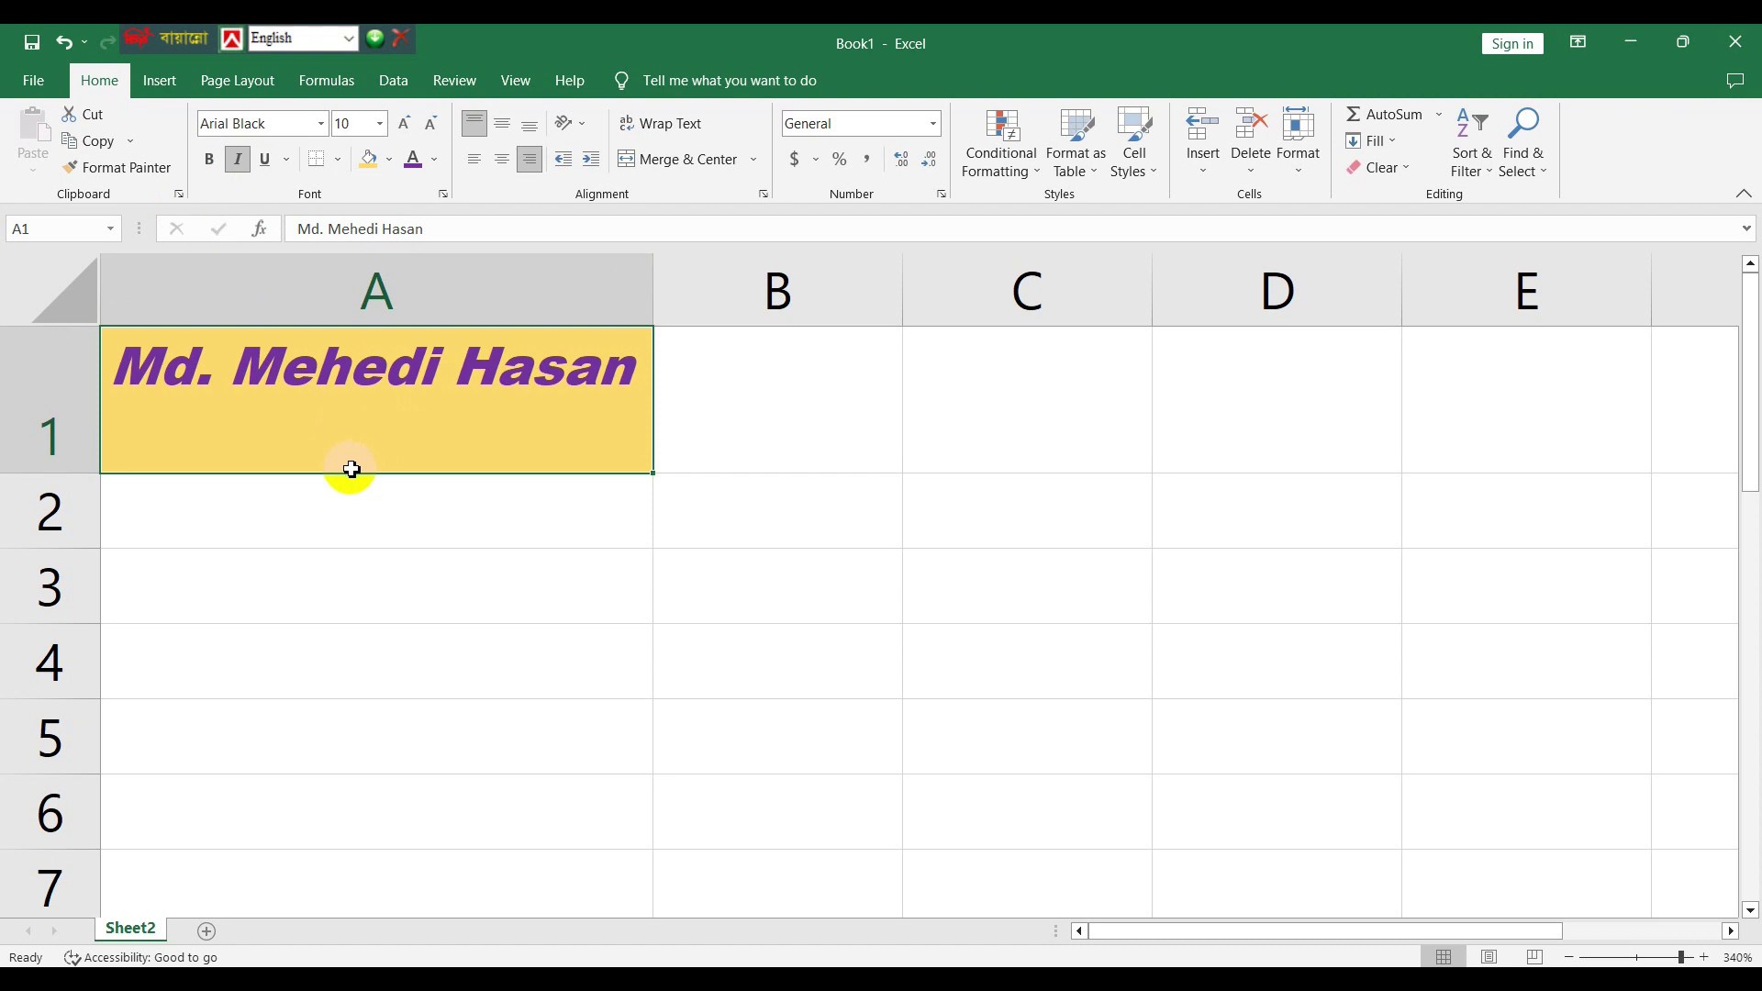
left_click(306, 523)
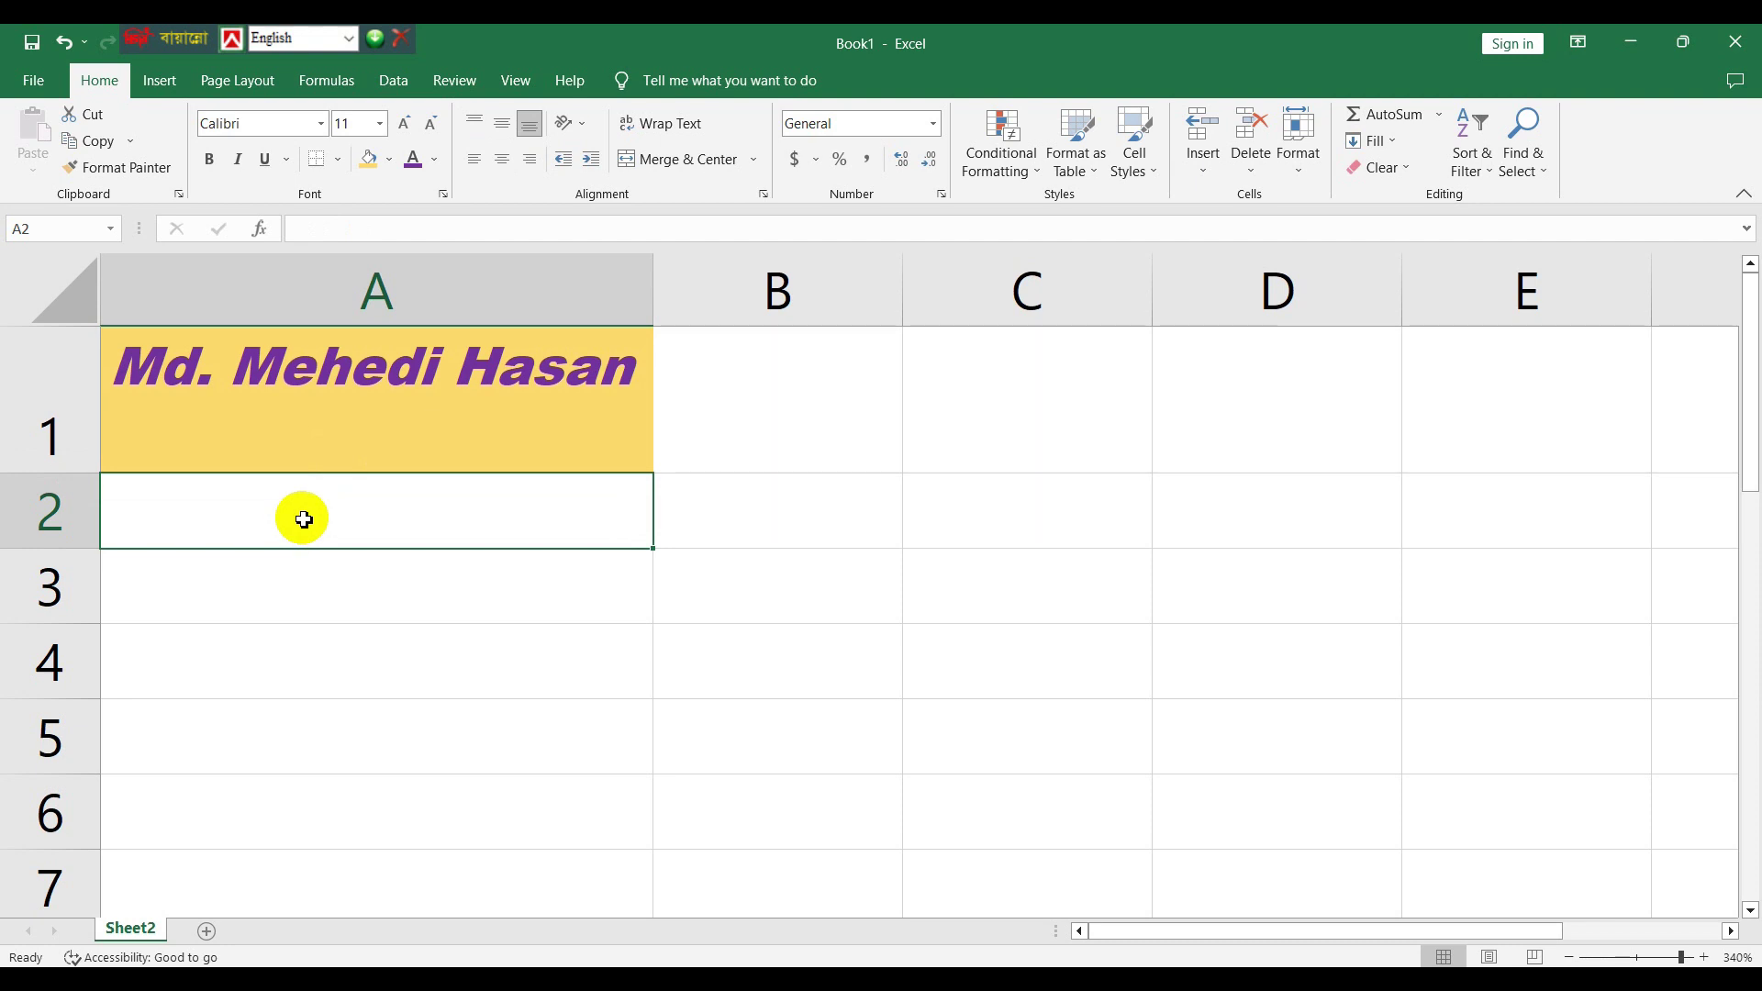
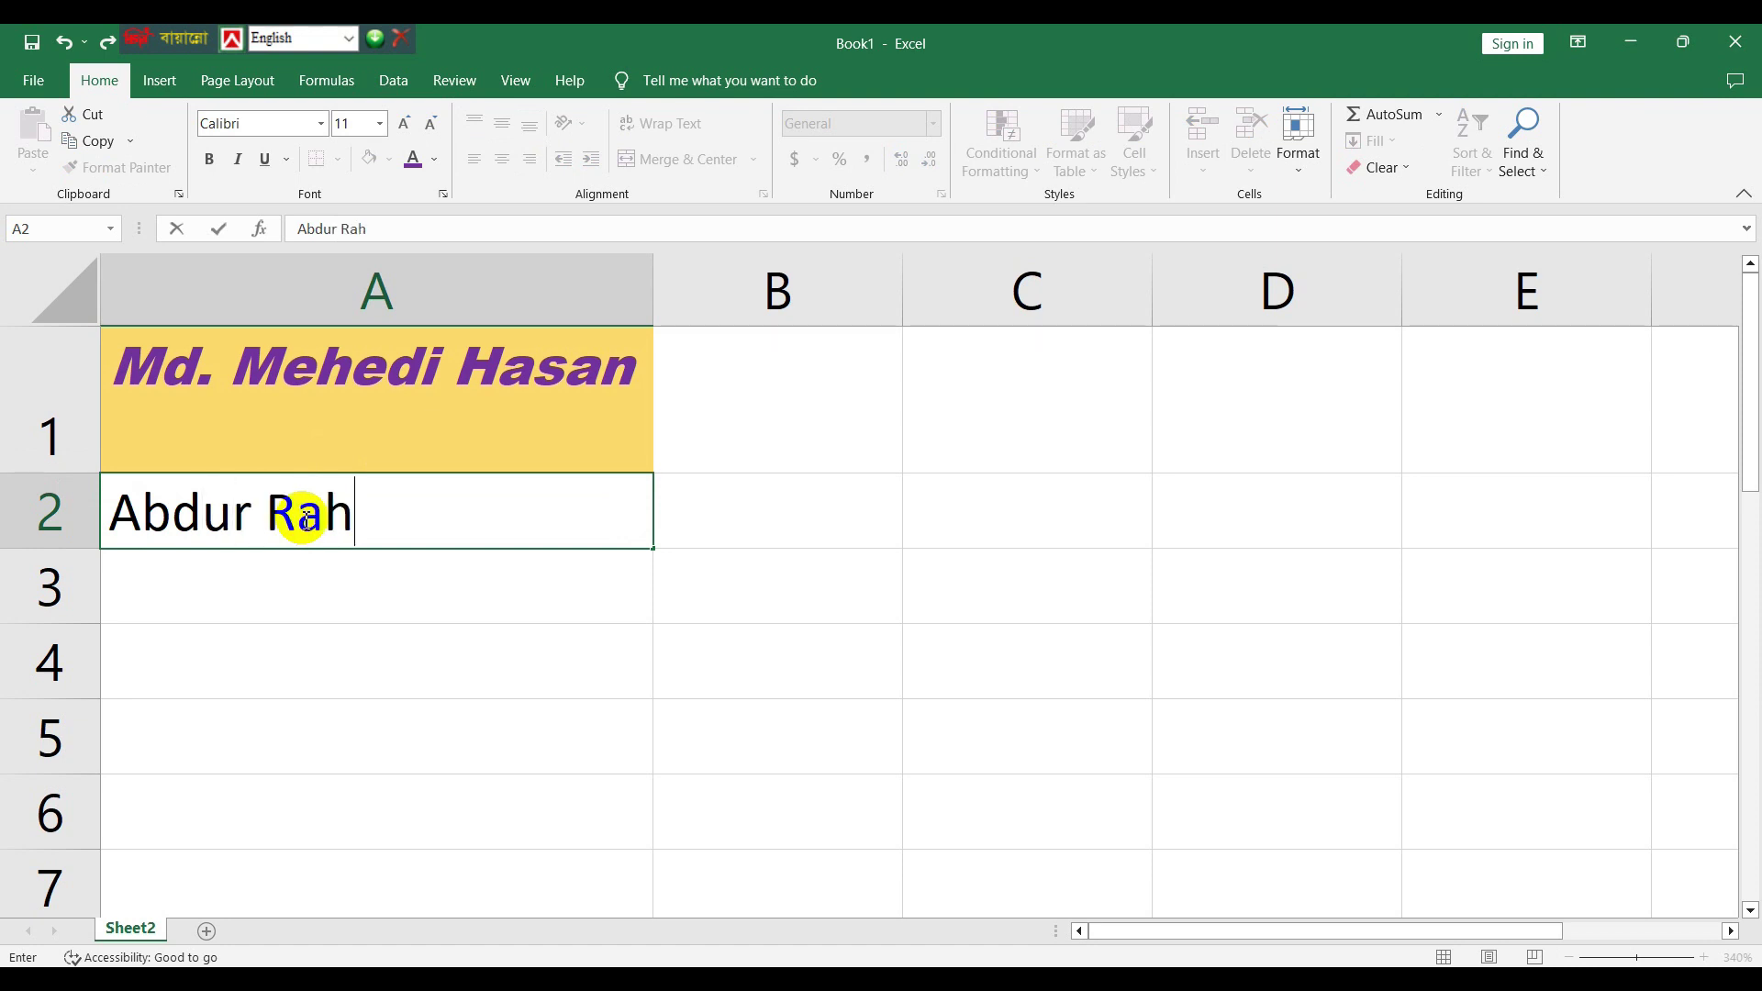
- Enter the second person's name in A2, leave it unformatted, and reselect the styled cell A1
left_click(401, 613)
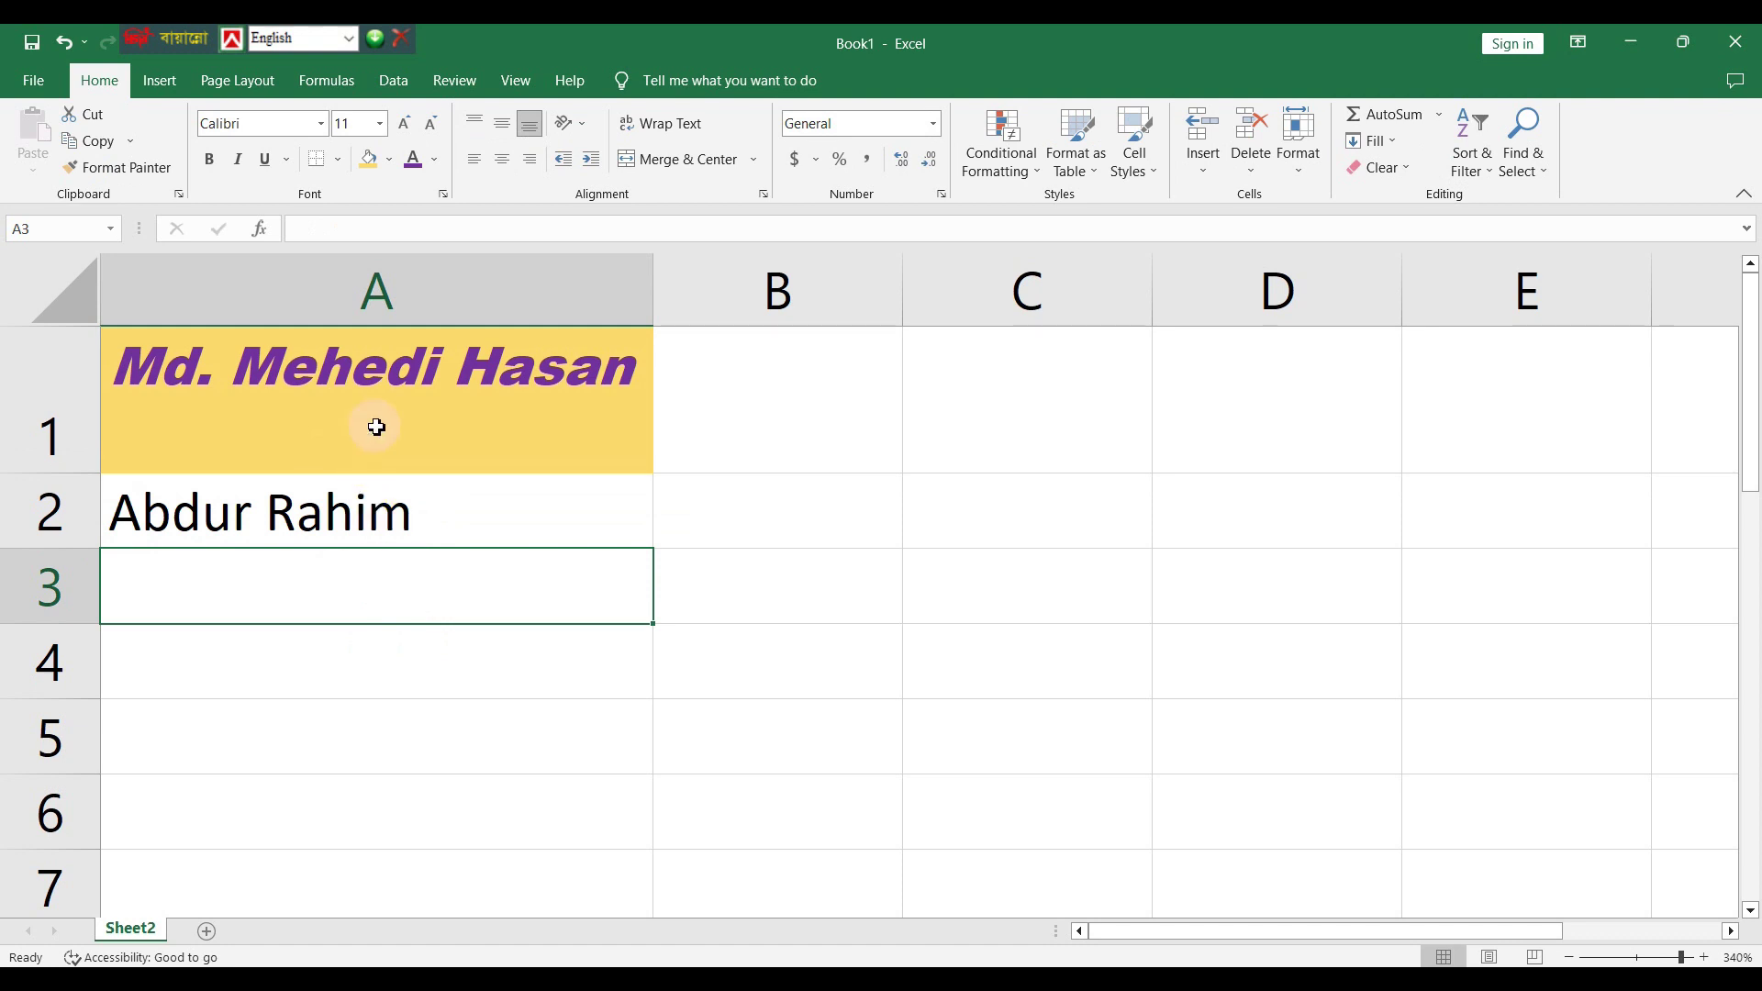
left_click(345, 534)
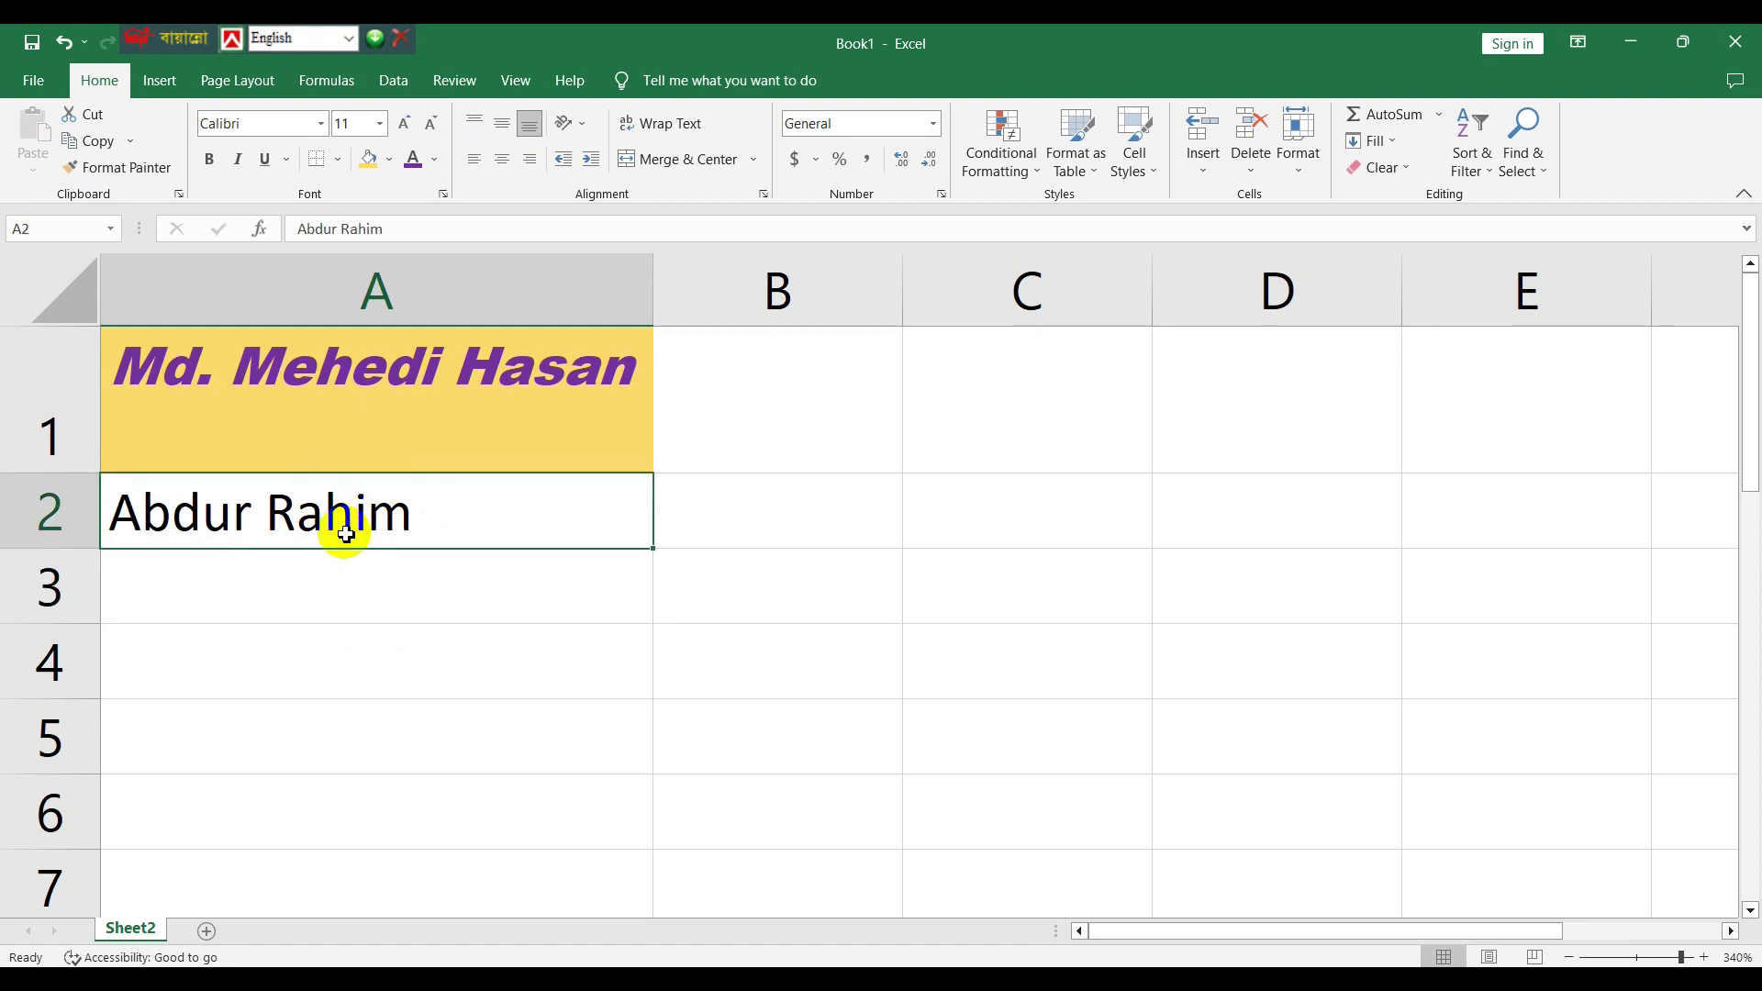
left_click(284, 396)
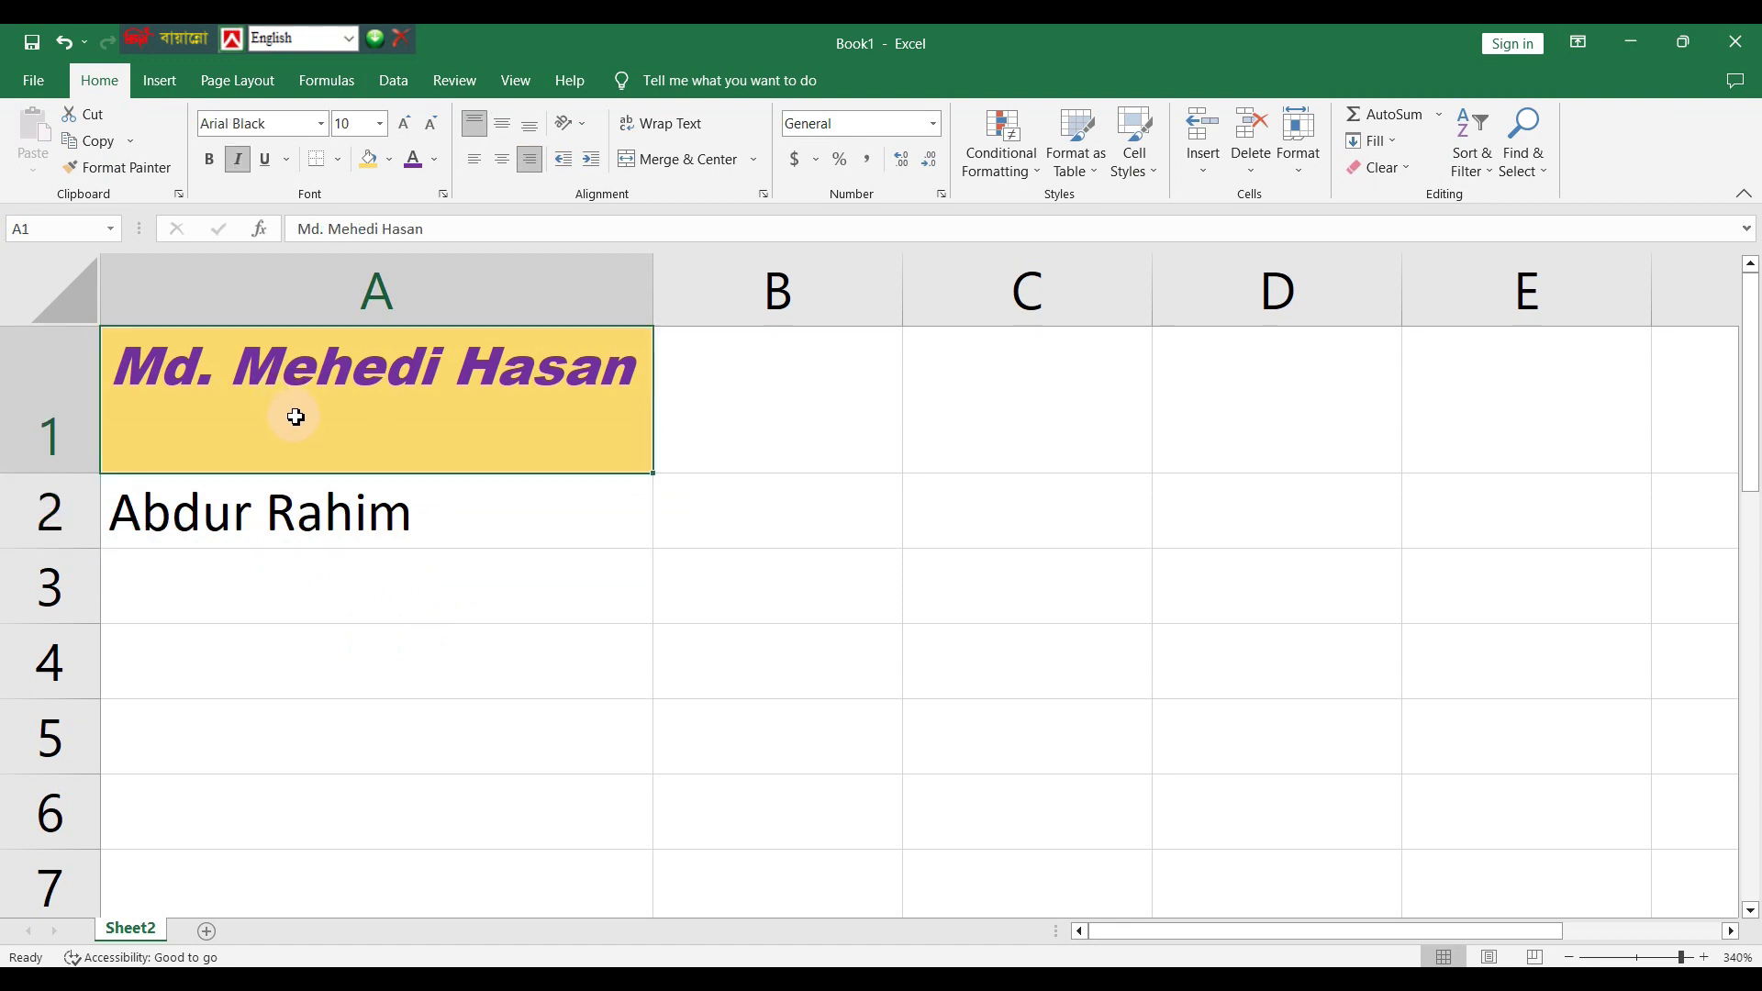
left_click(296, 517)
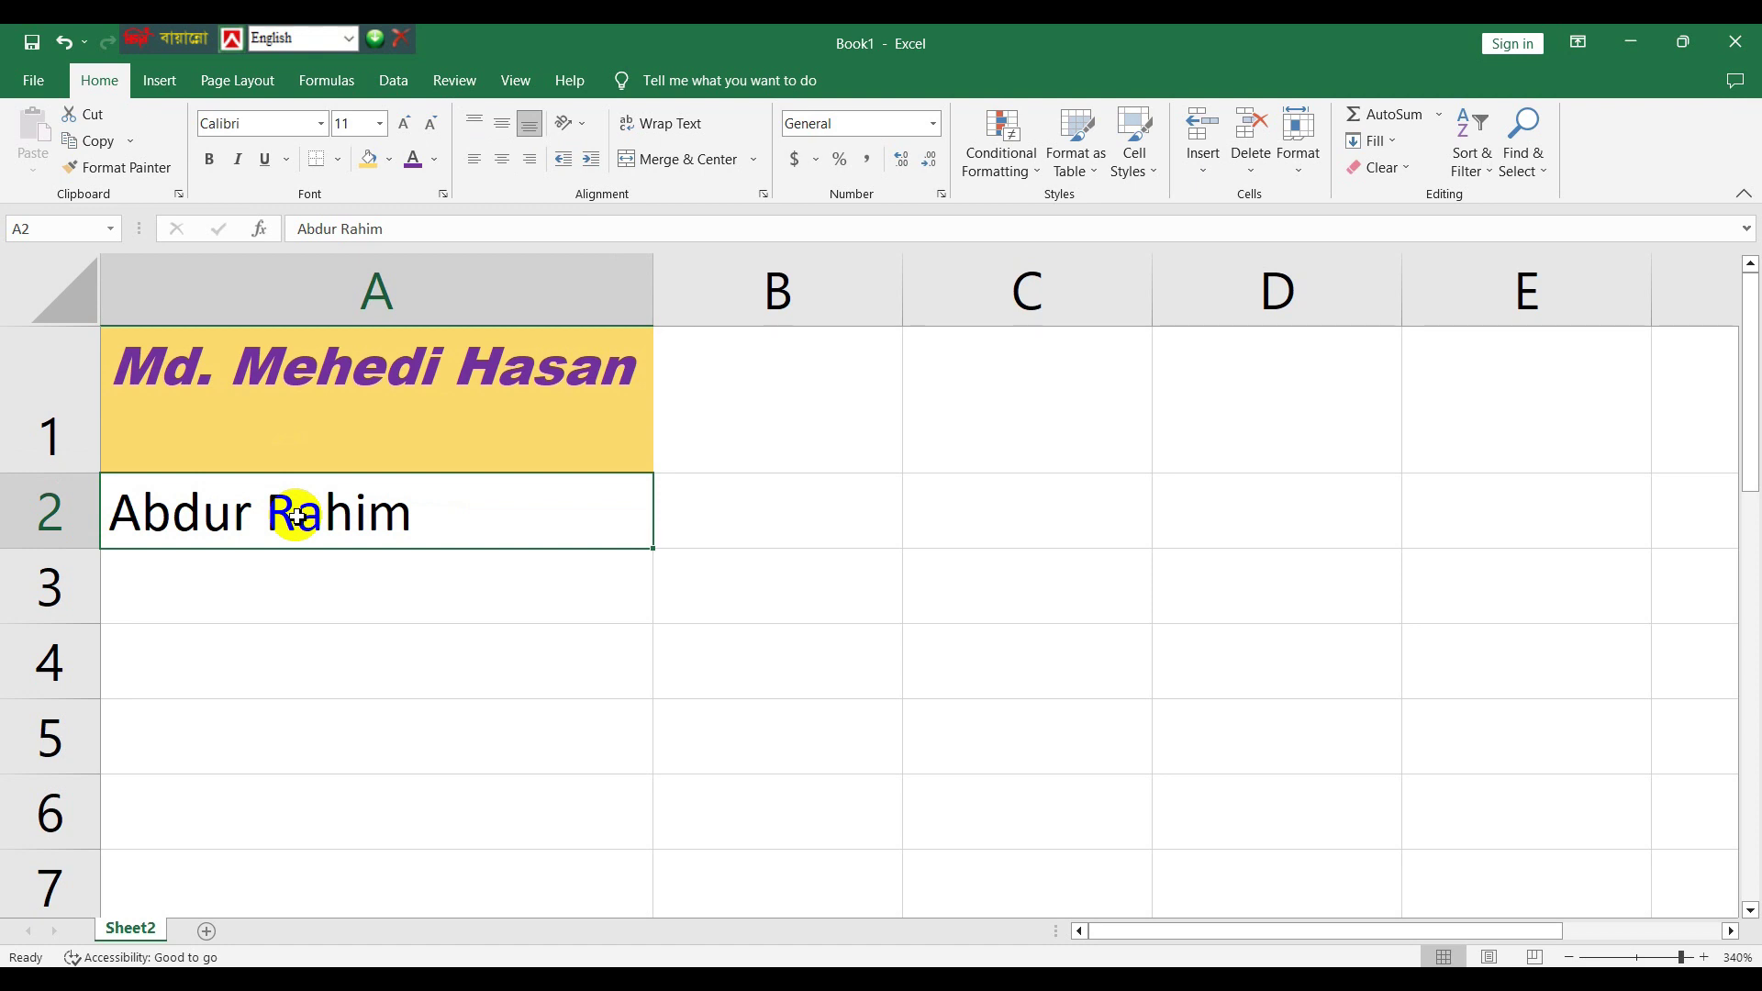
left_click(276, 396)
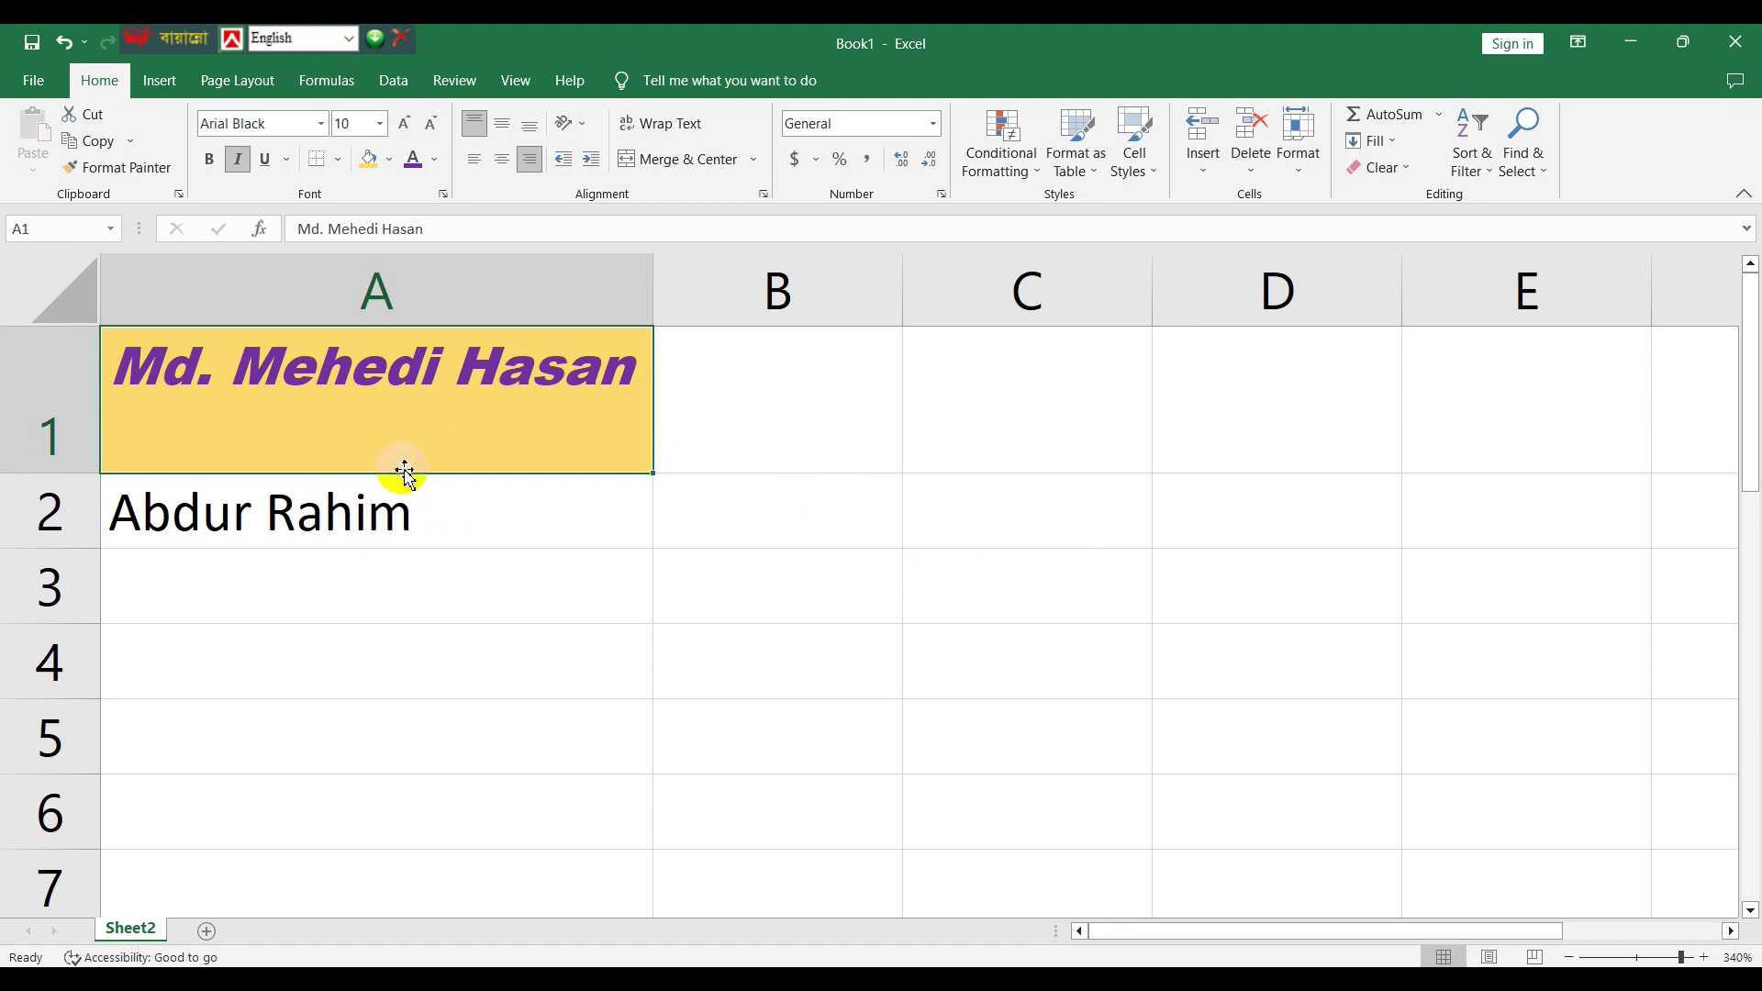
- Copy A1's purple italic Arial Black yellow-fill formatting onto A2 with Format Painter
left_click(121, 169)
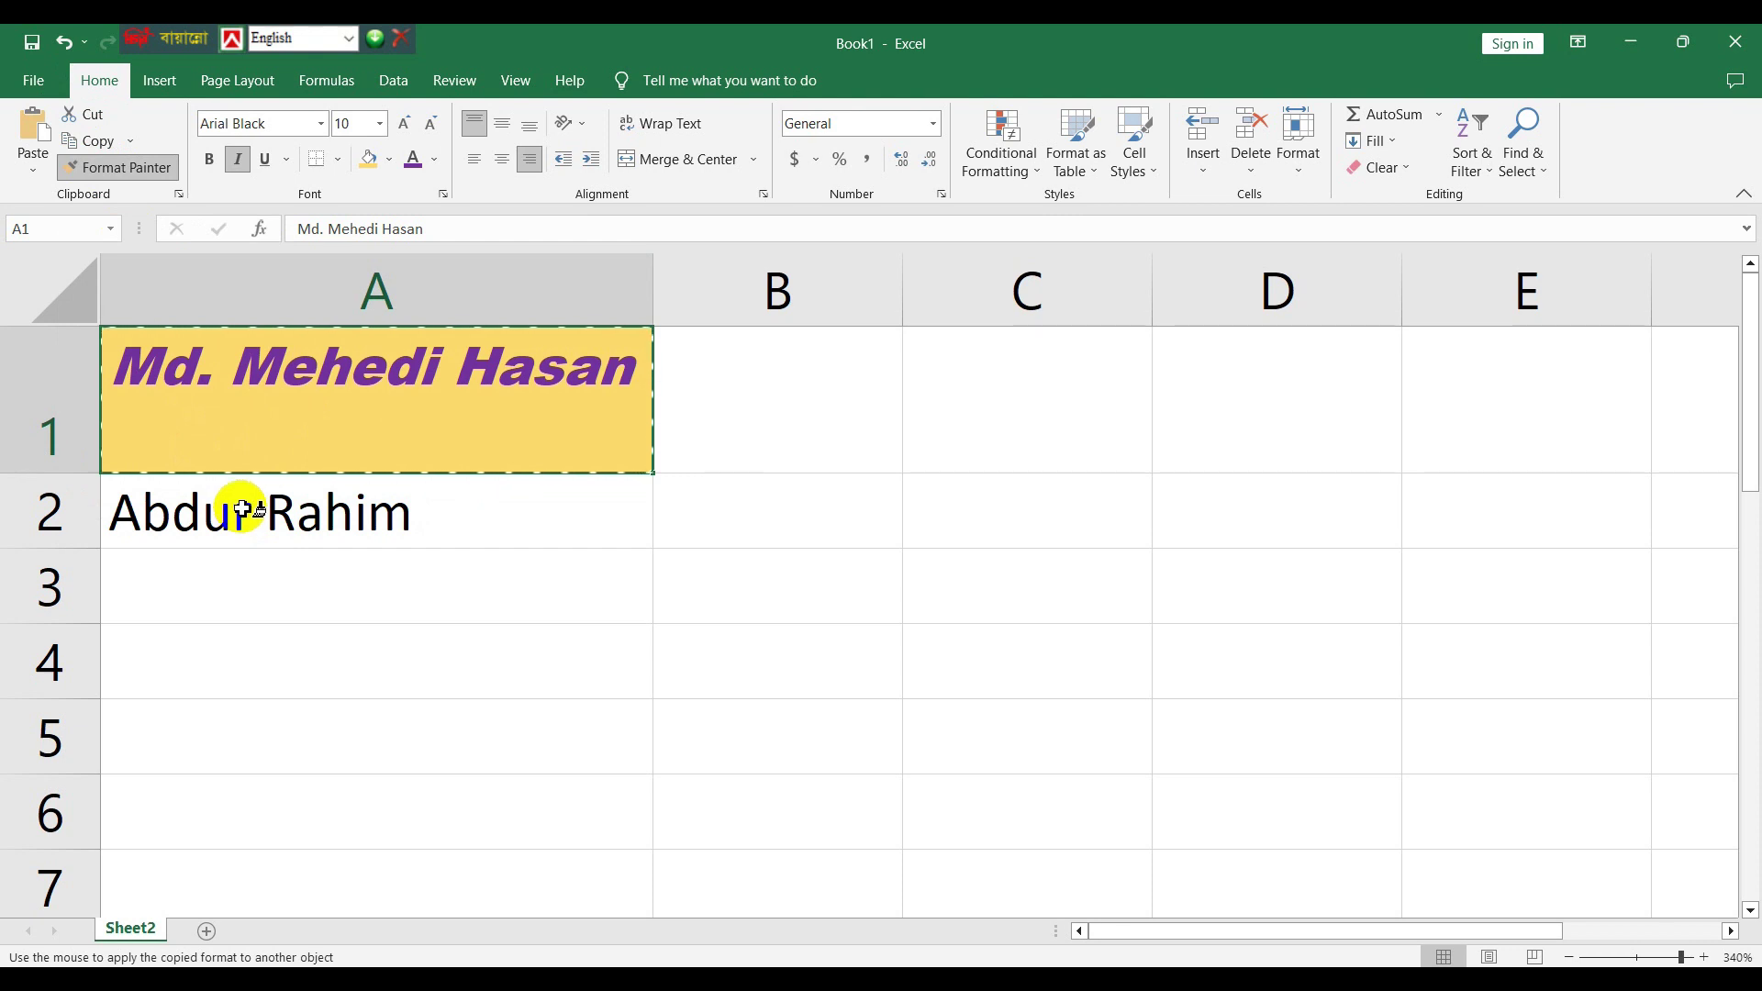
left_click(244, 511)
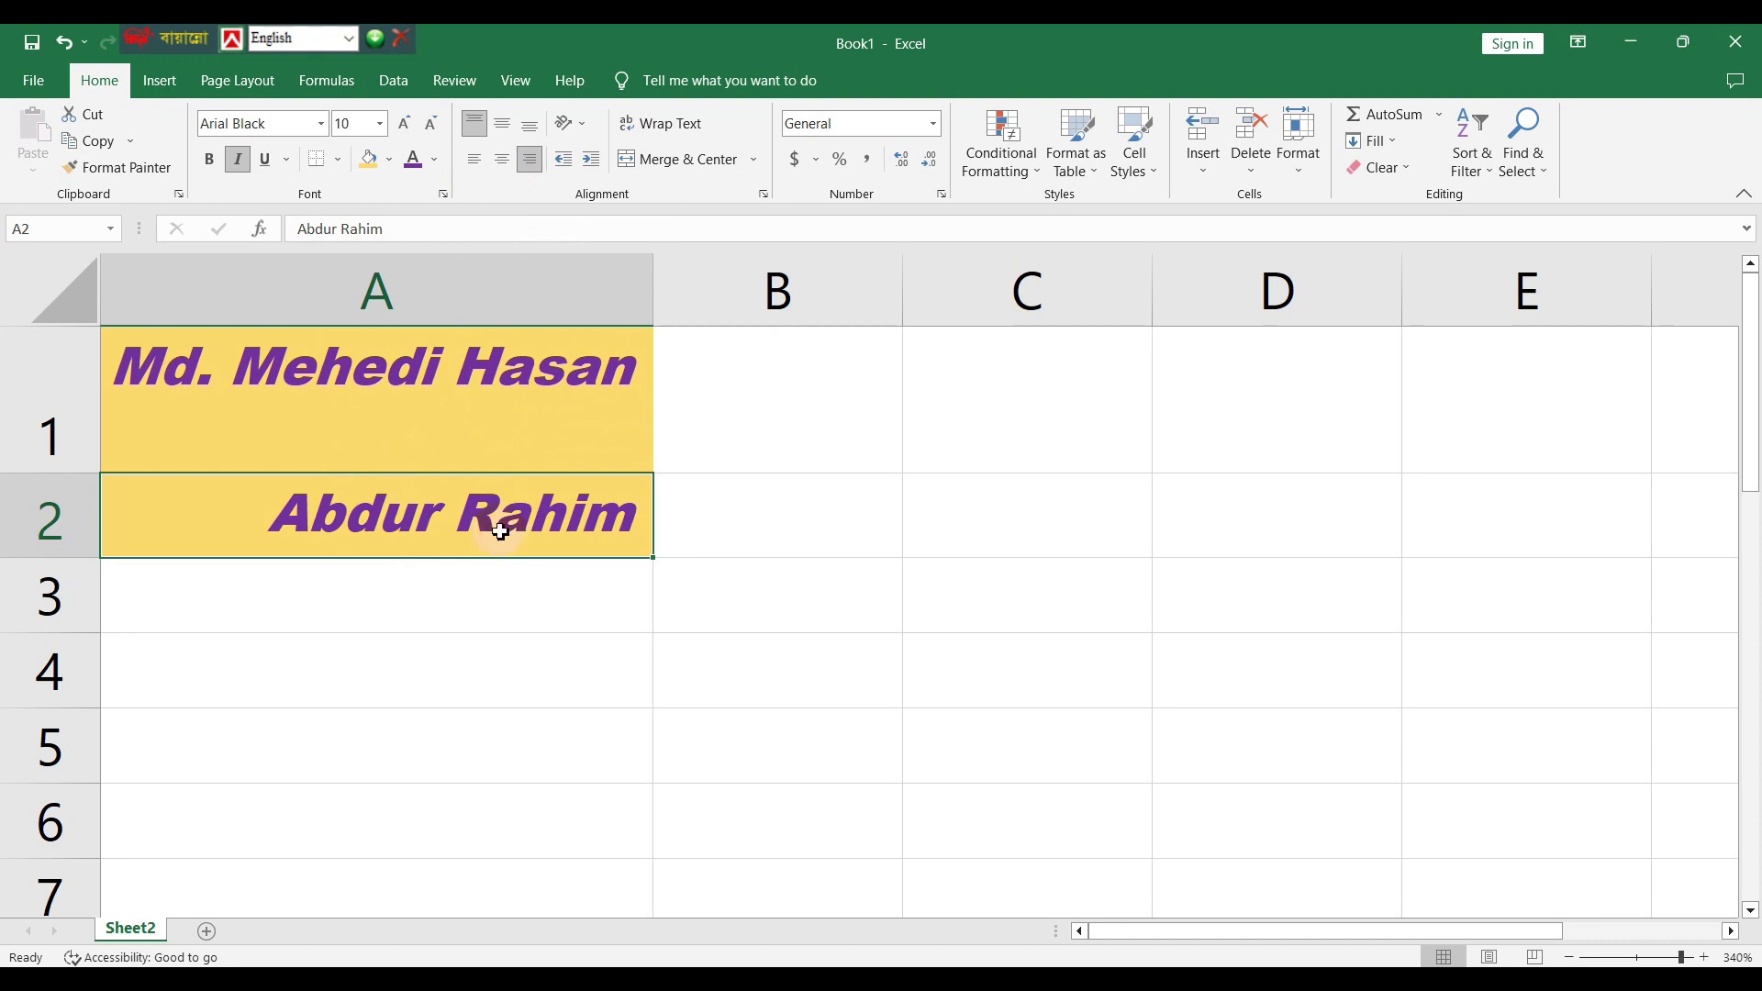
left_click(365, 598)
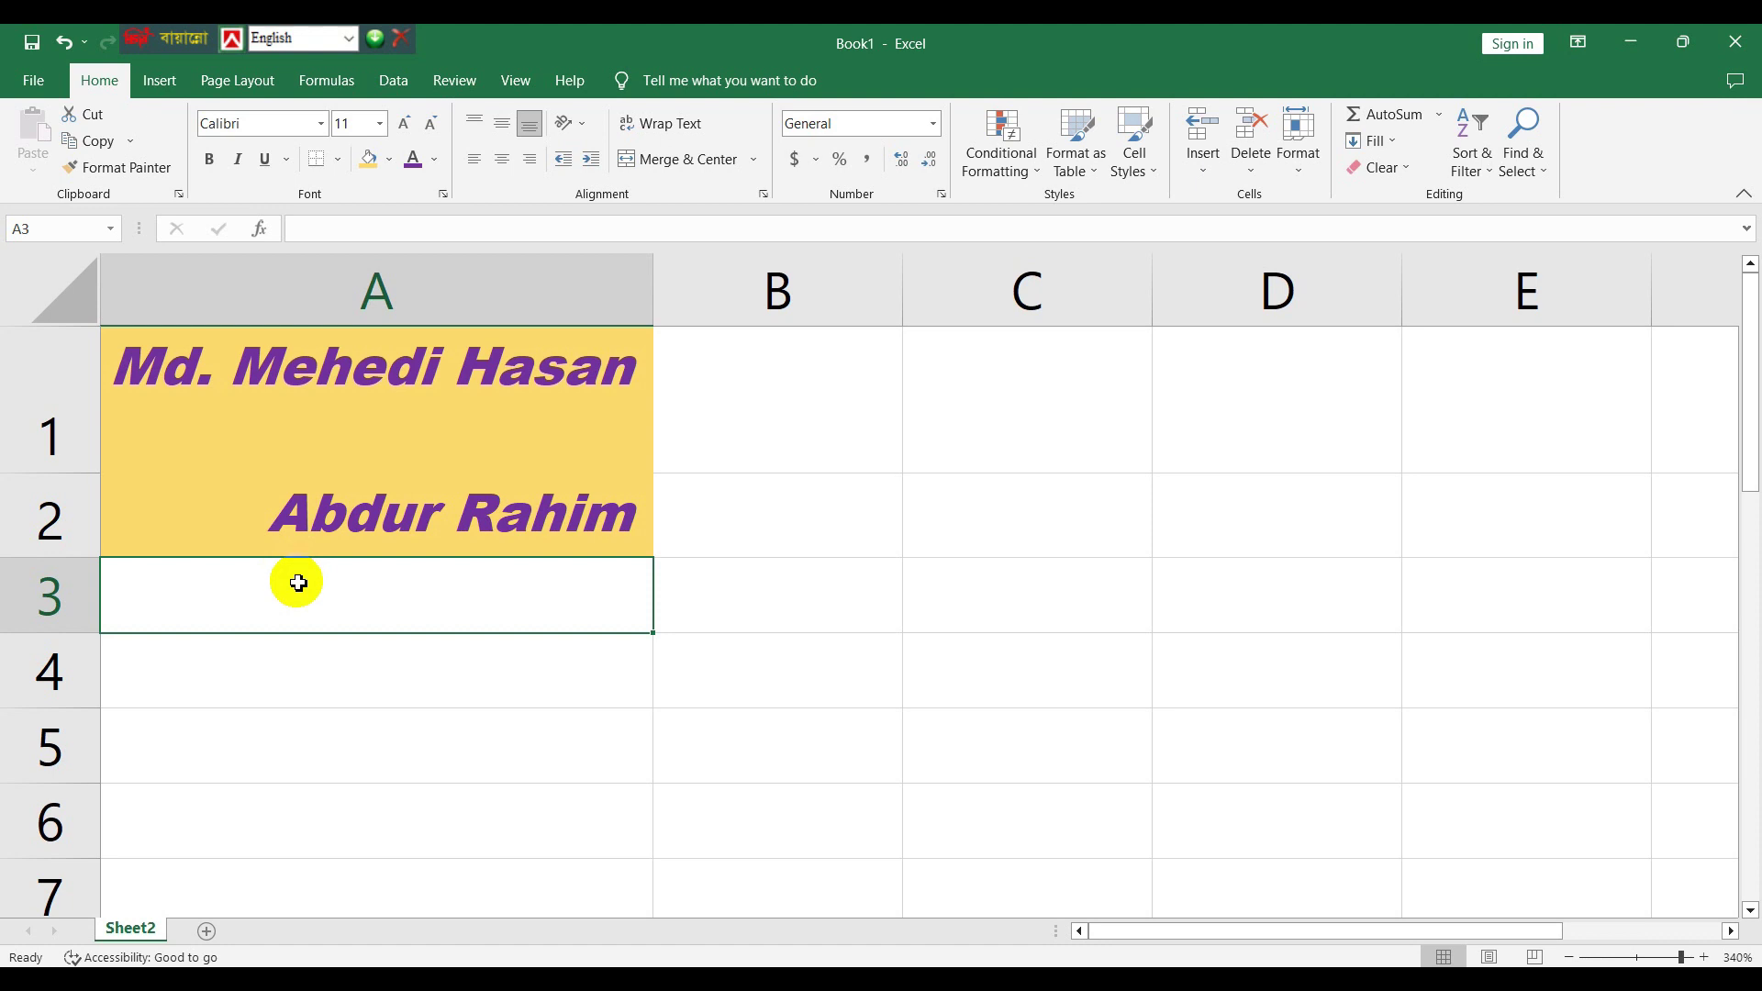
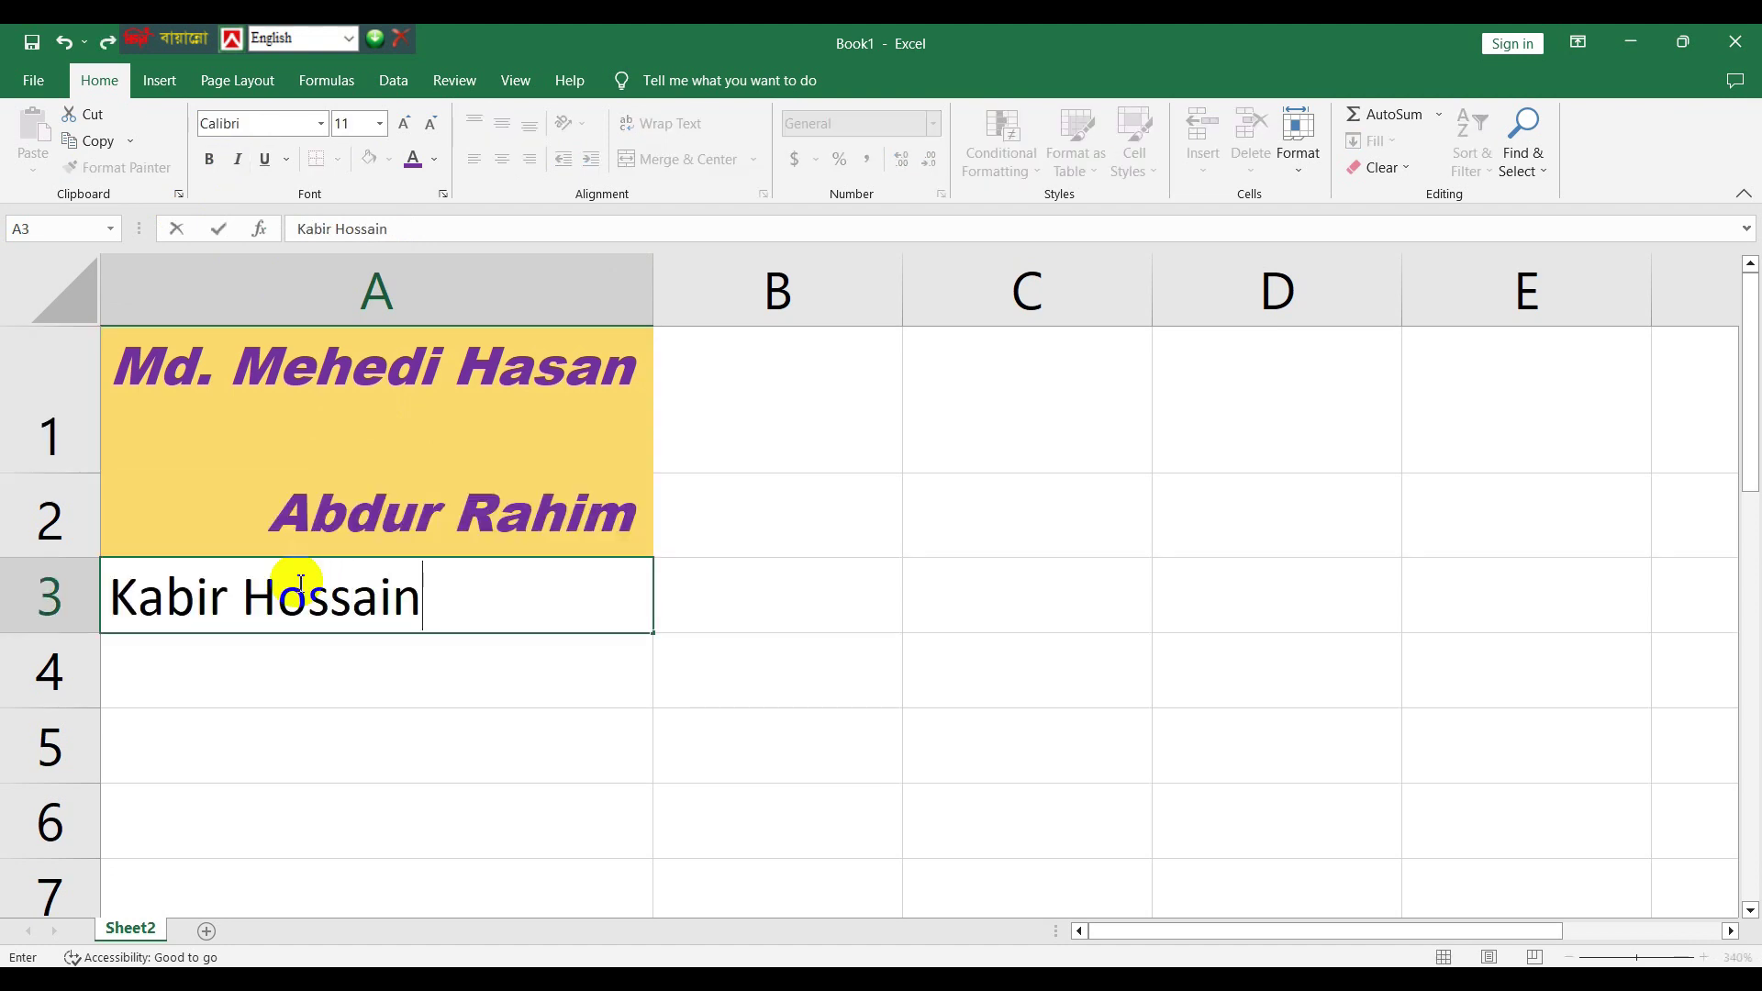
- Enter the third person's name in cell A3
left_click(578, 763)
- Copy A2's purple italic Arial Black yellow-fill formatting onto A3 with Format Painter
left_click(464, 507)
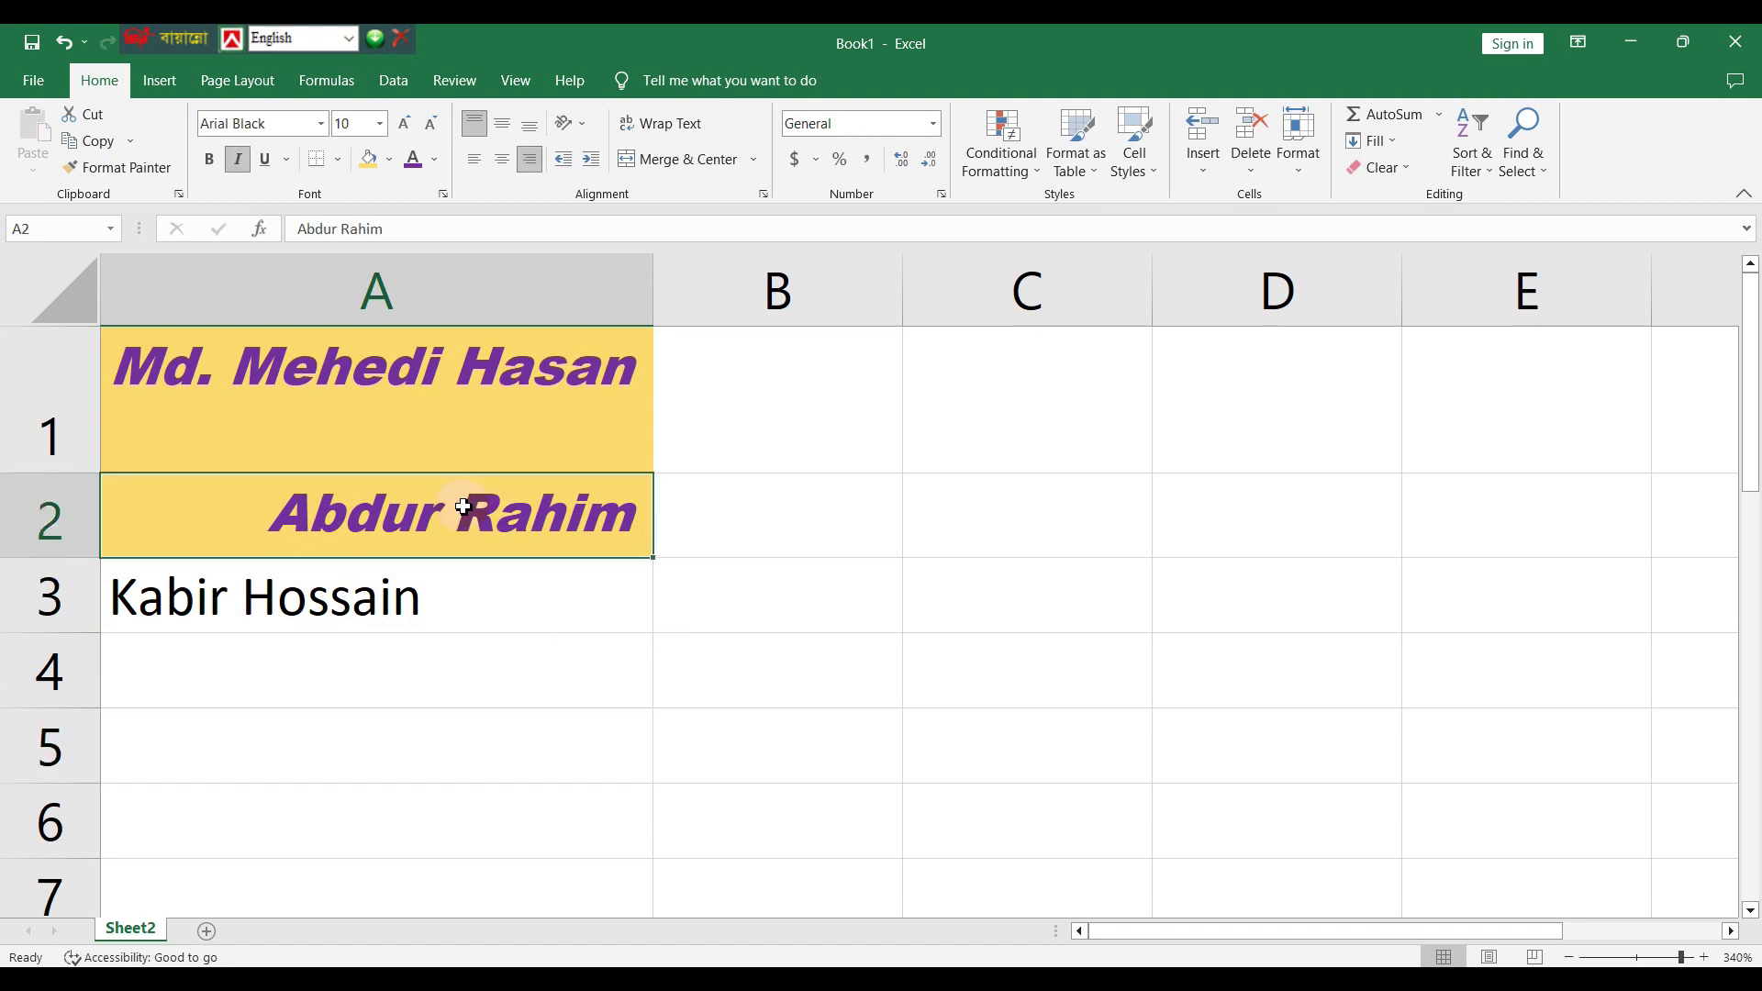
left_click(121, 167)
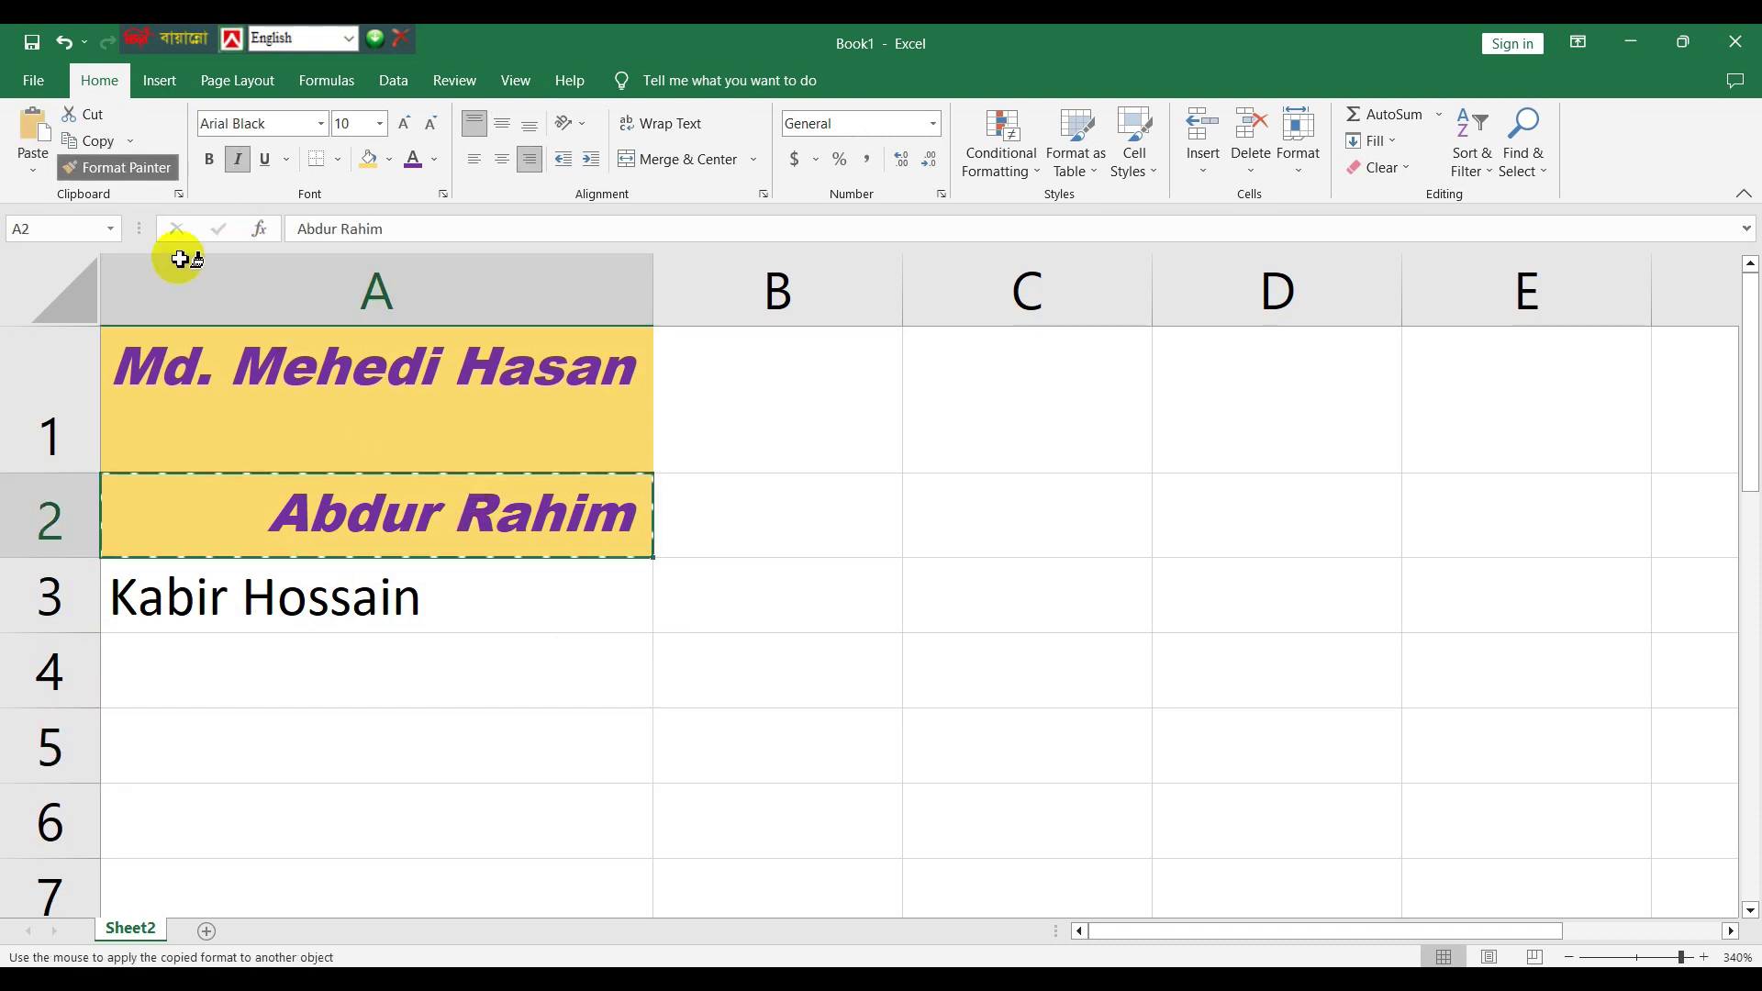
left_click(294, 601)
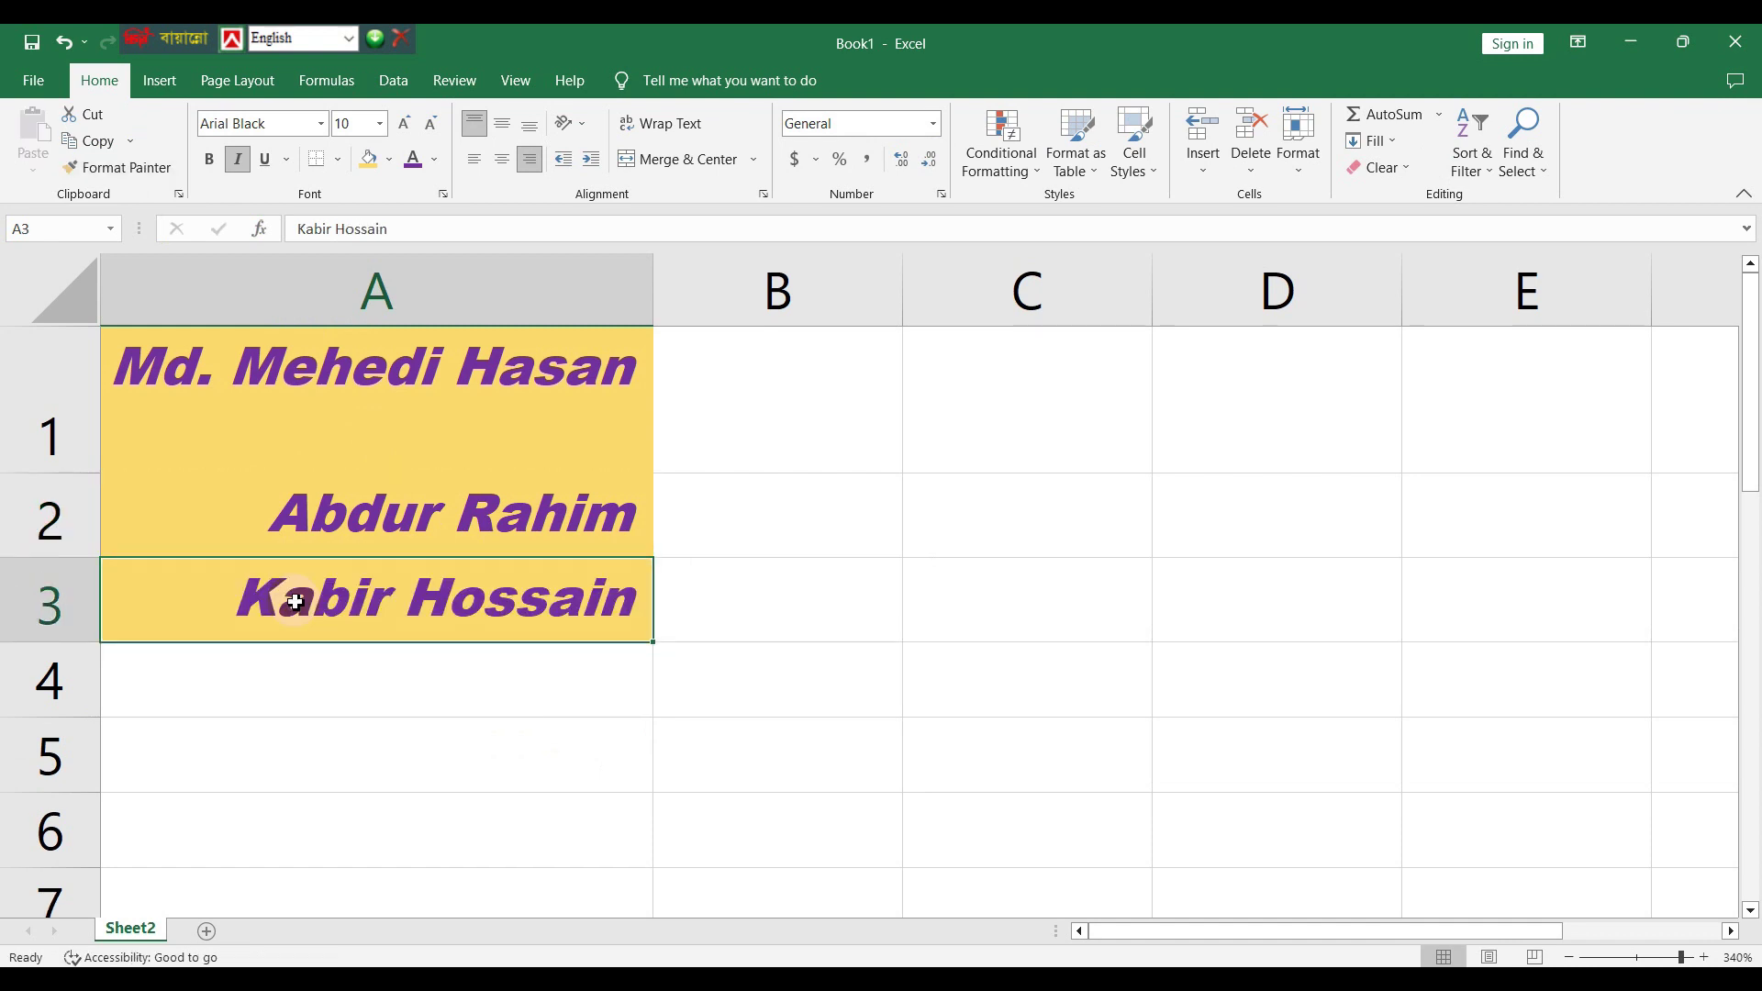
key("Up")
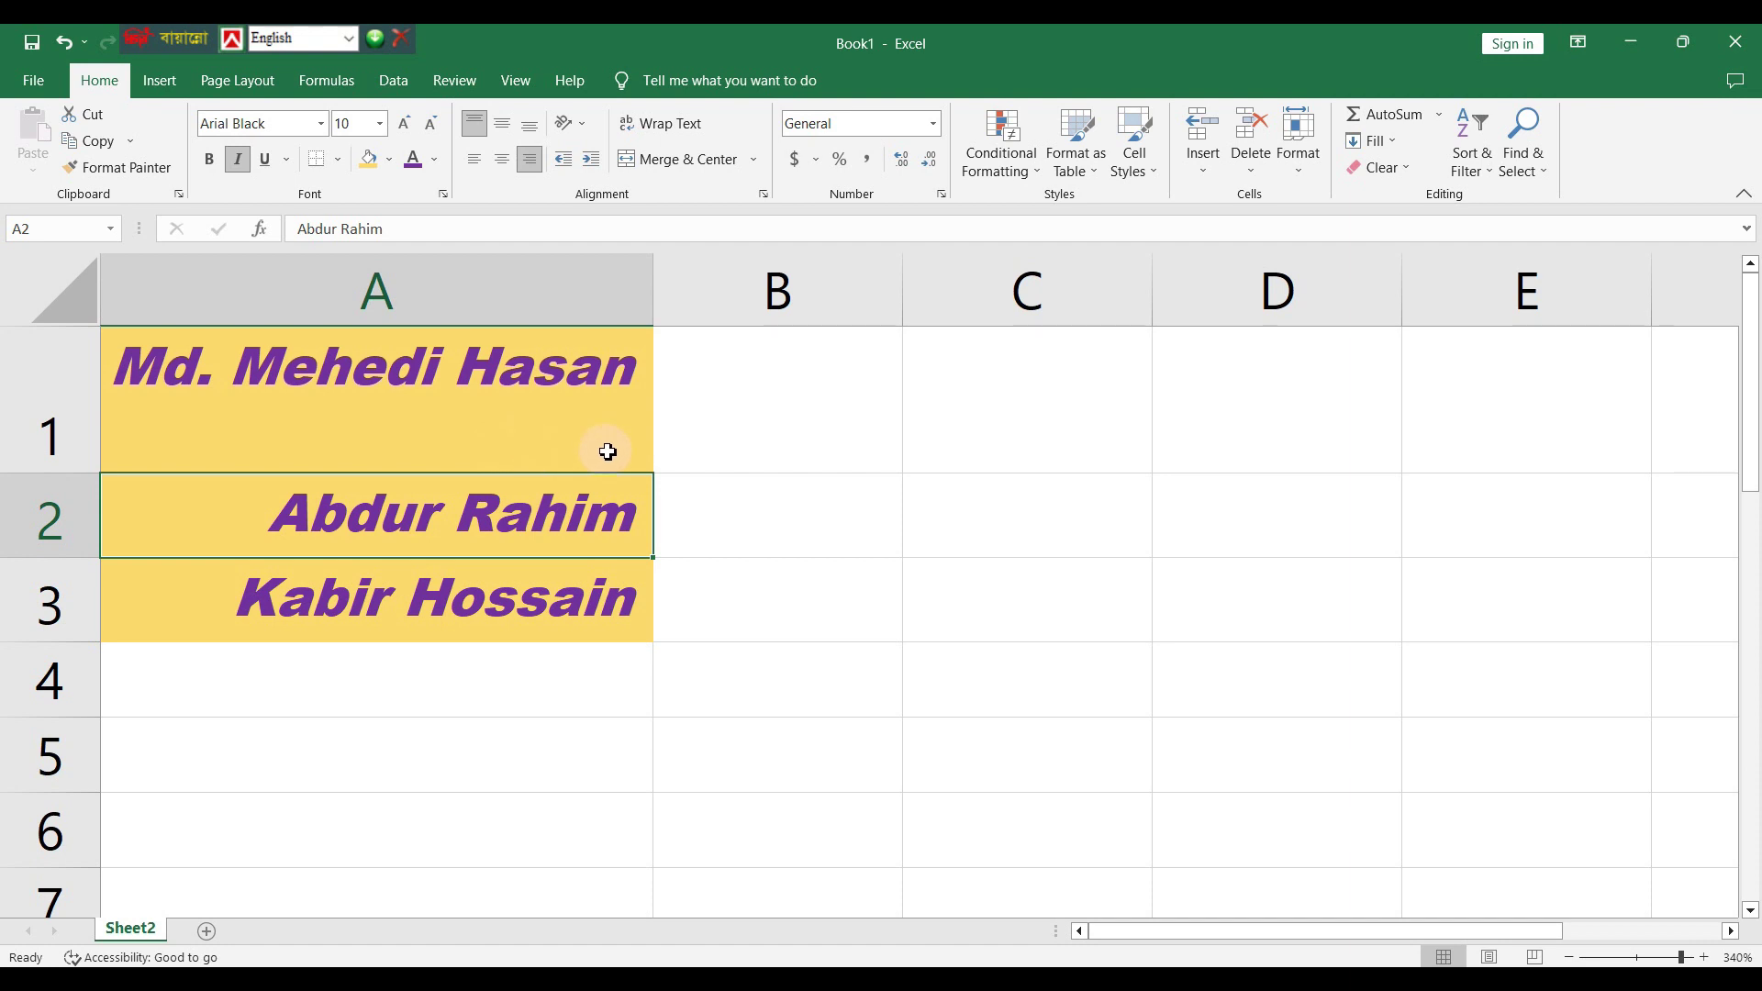